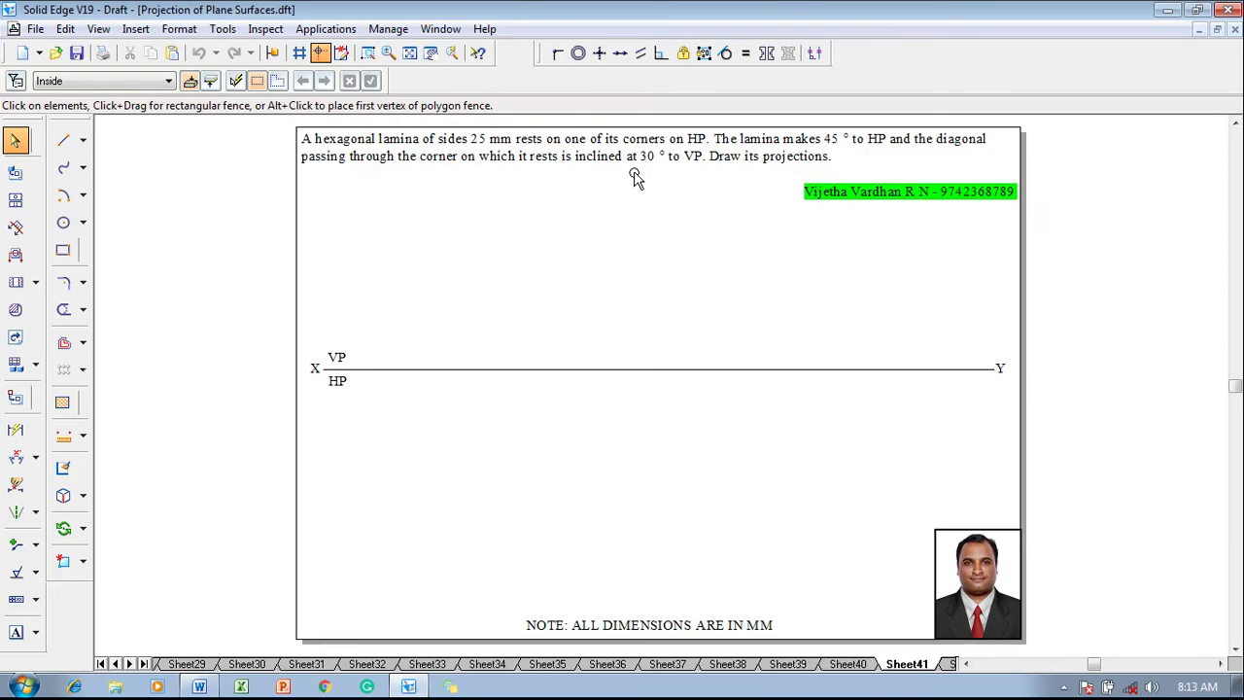
Run the nSidePolygon macro with a 25 mm flat length and place the hexagon below XY.
left_click(325, 30)
mouse_move(418, 97)
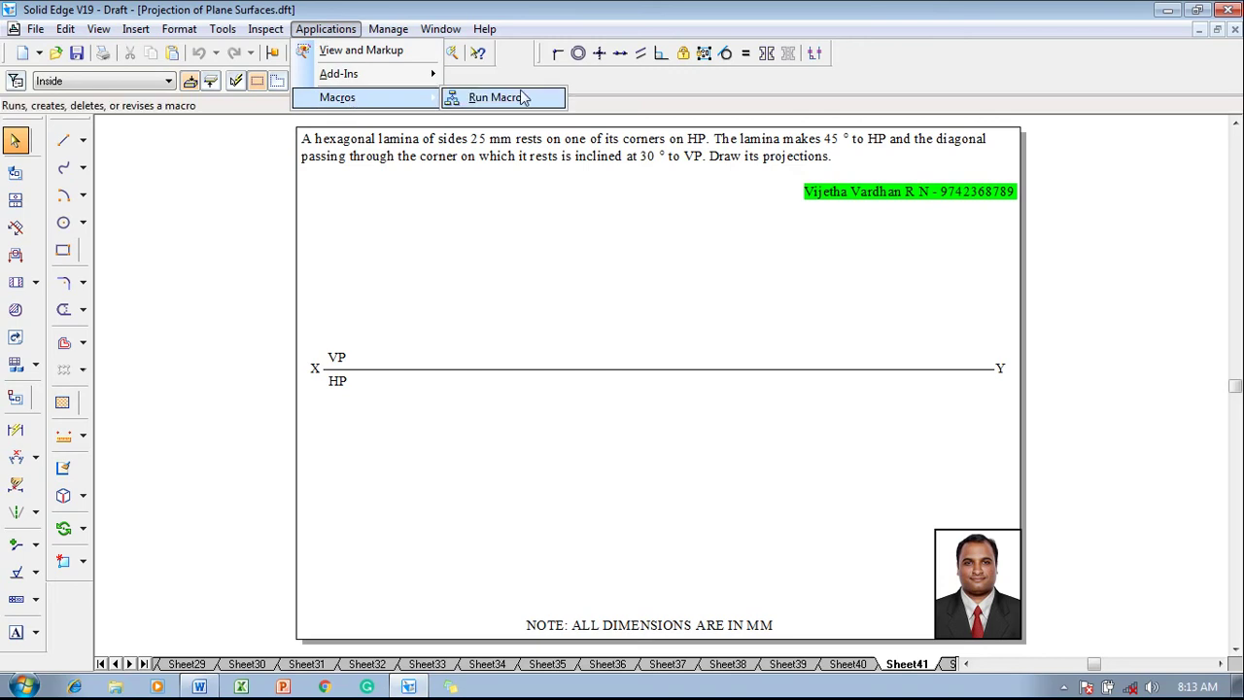
left_click(496, 97)
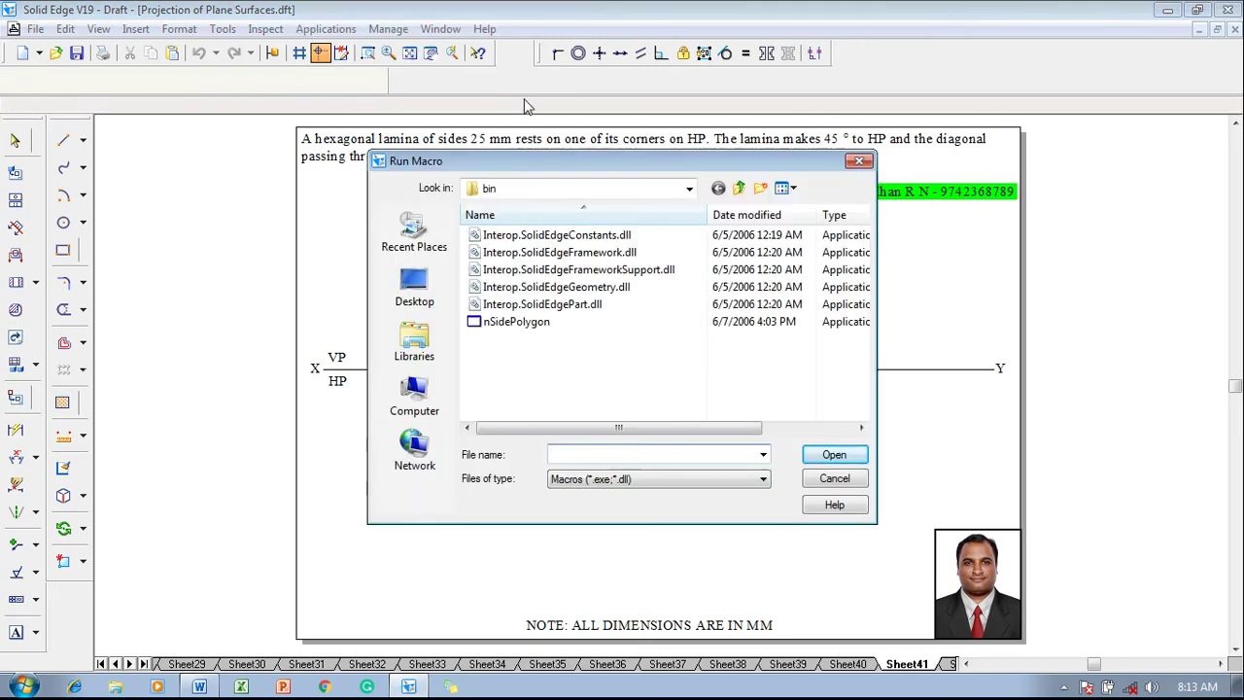
left_click(551, 323)
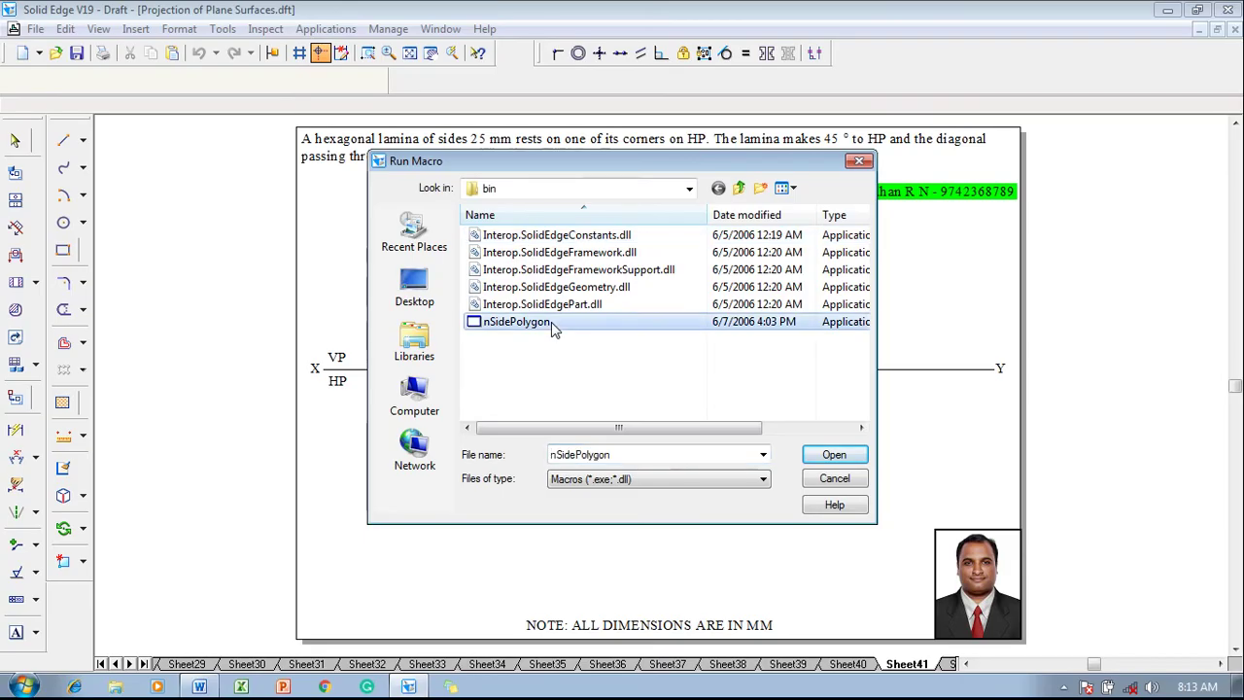
left_click(841, 453)
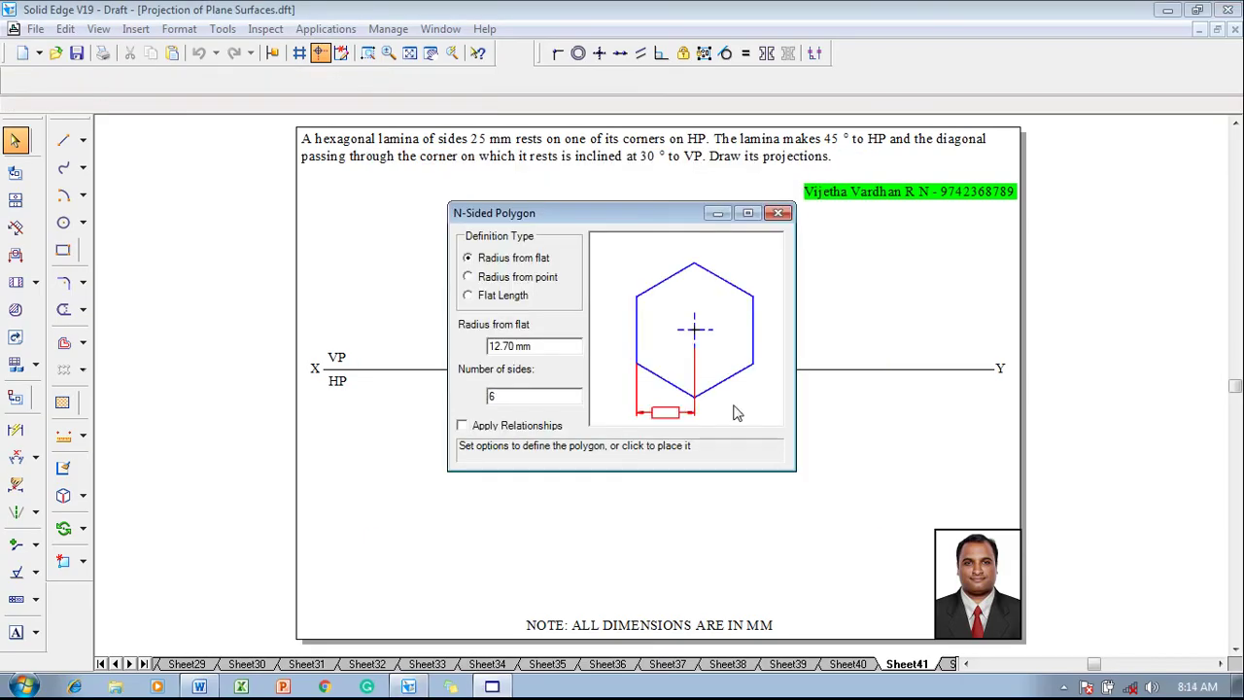
left_click(470, 297)
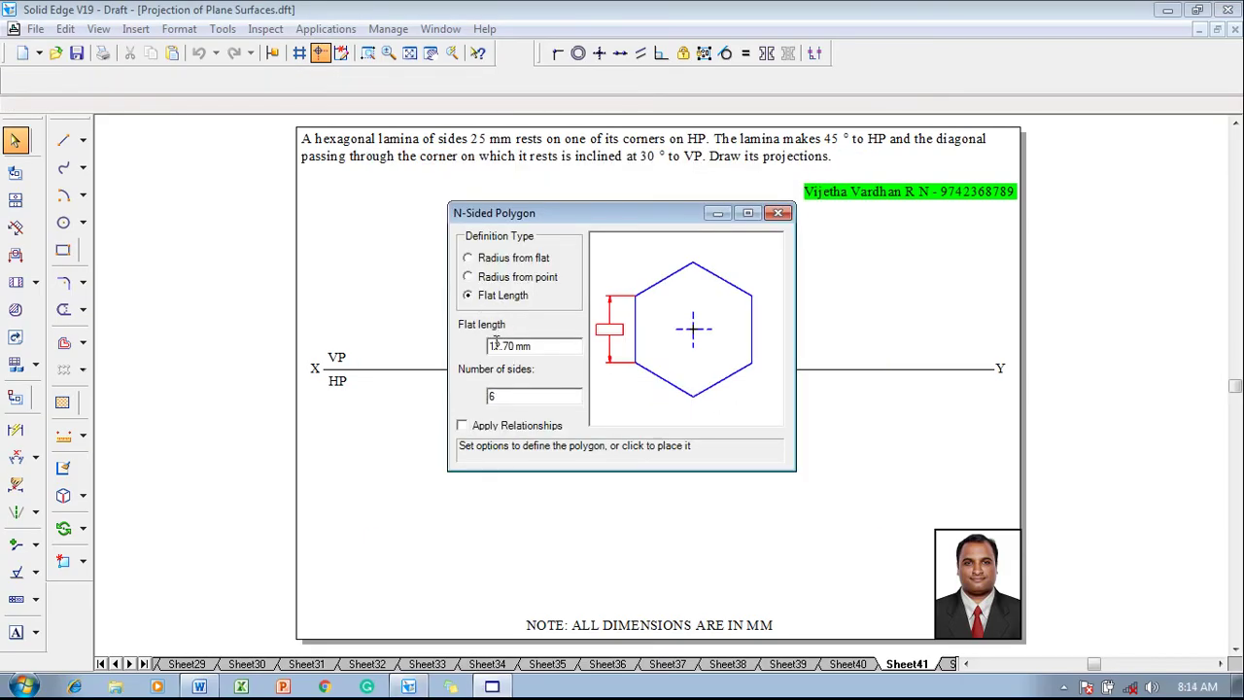
type("2")
left_click(555, 503)
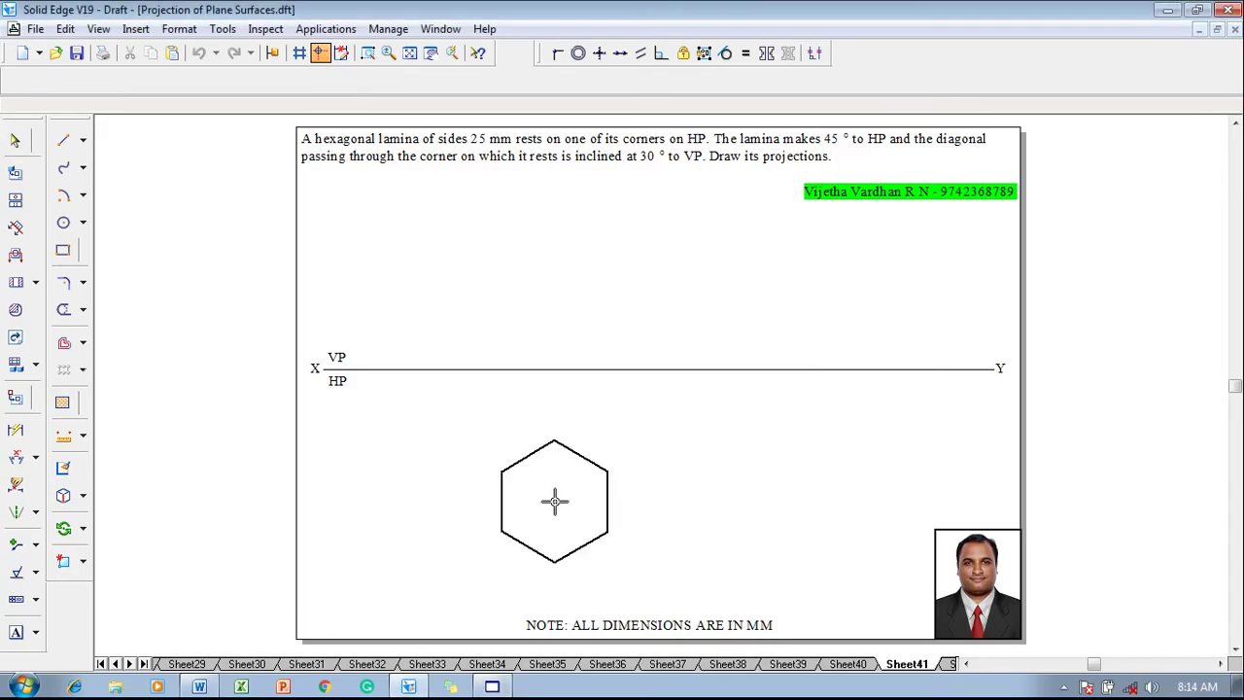
Rotate the hexagon about its lower corner to level its edges, then shift it up-left under XY.
key("Escape")
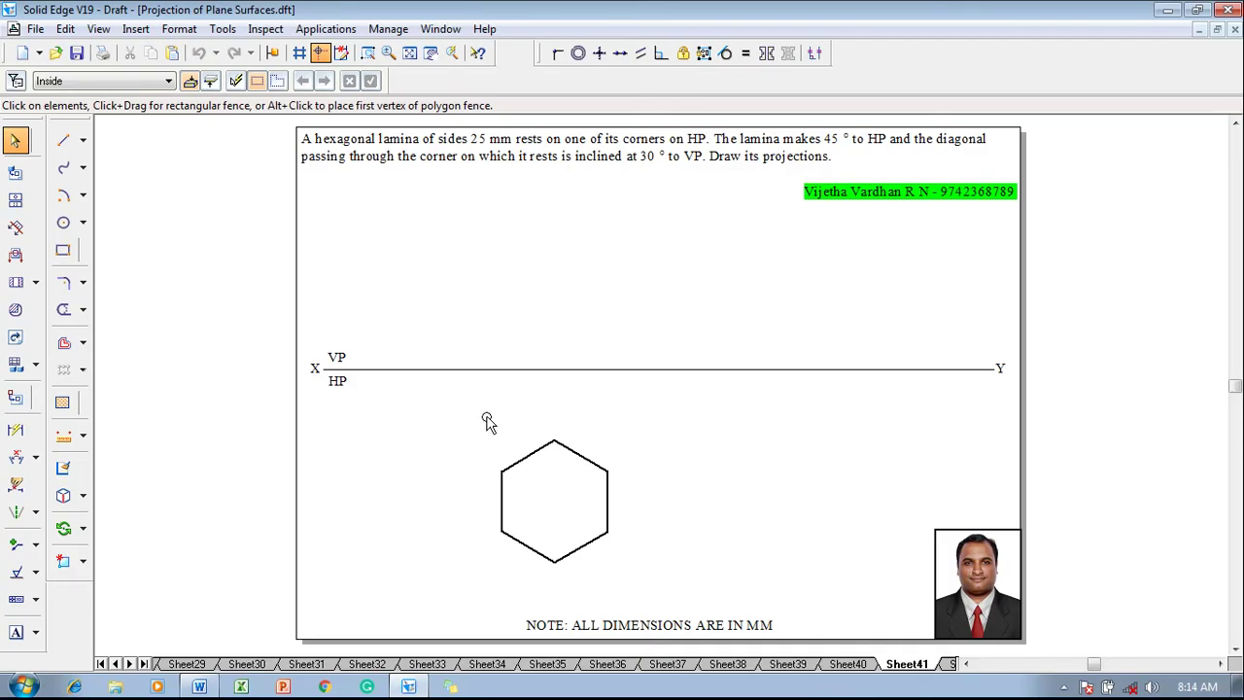
left_click_drag(485, 416, 627, 590)
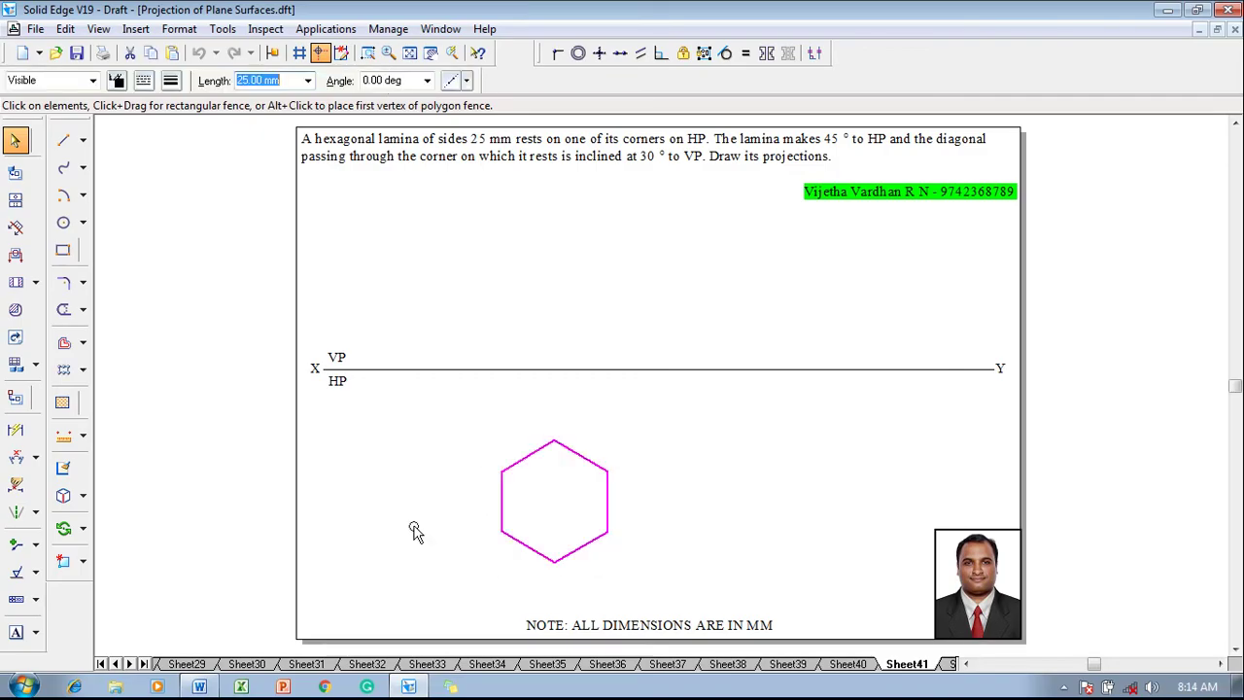
left_click(63, 528)
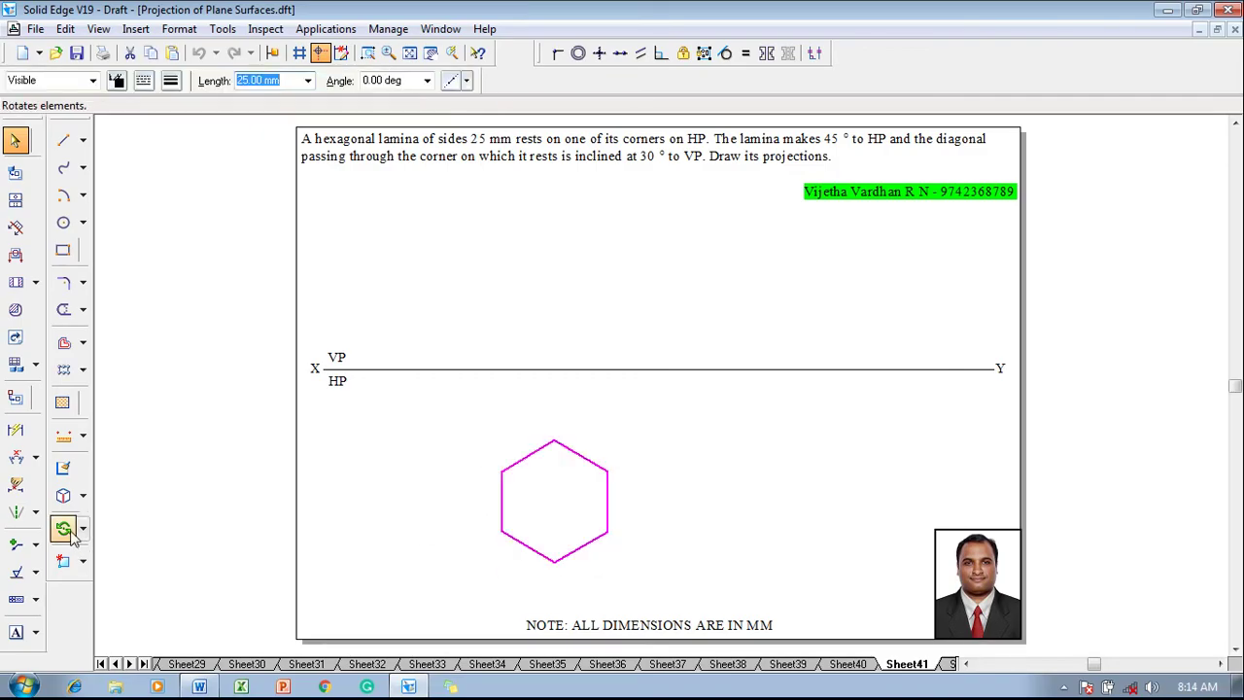
left_click(553, 561)
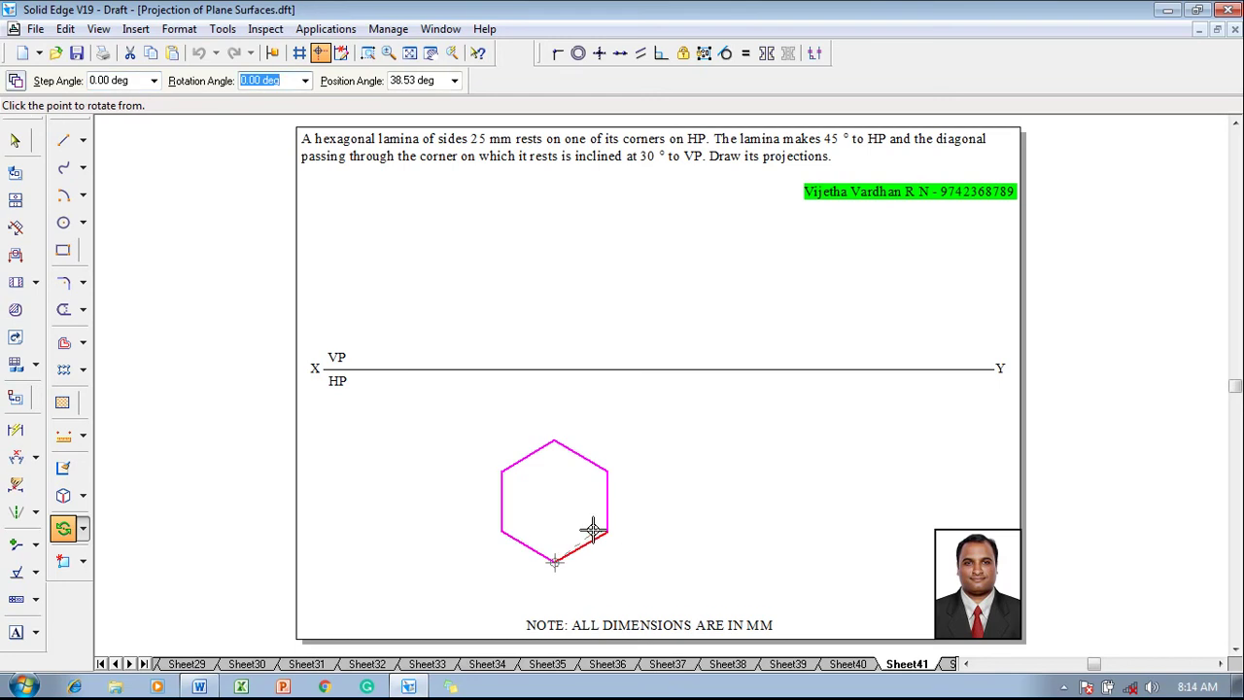
left_click(605, 533)
left_click(627, 564)
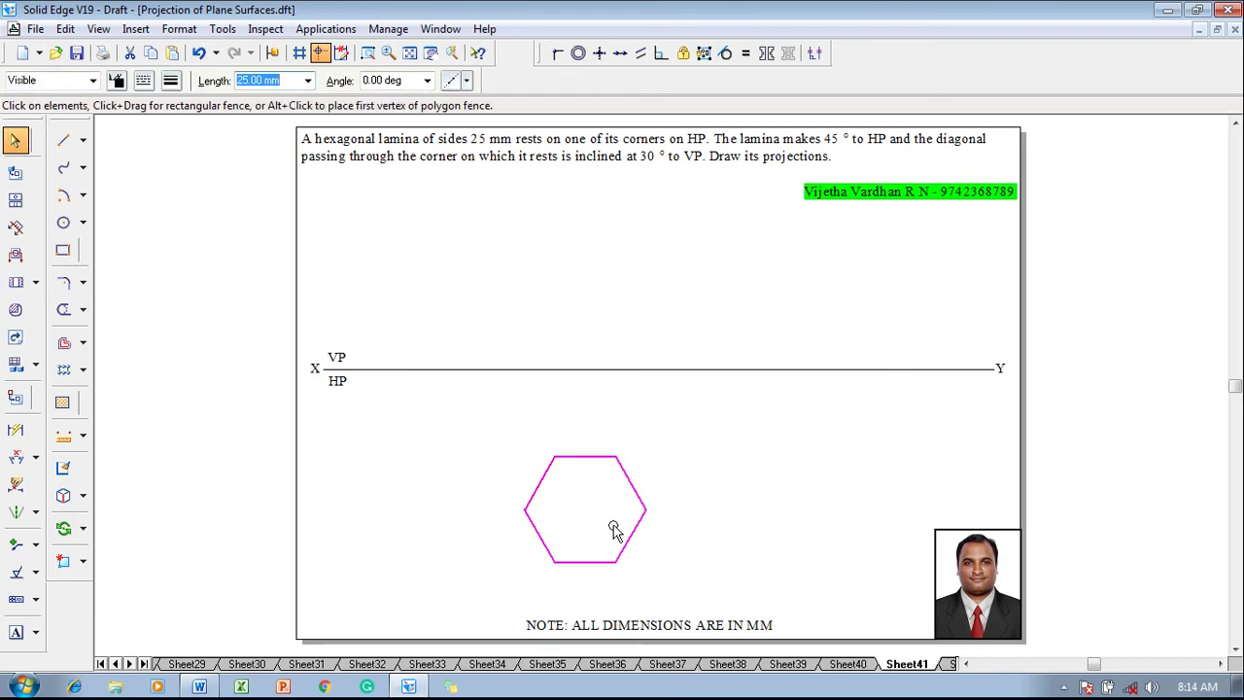
left_click_drag(627, 535, 494, 486)
left_click(585, 451)
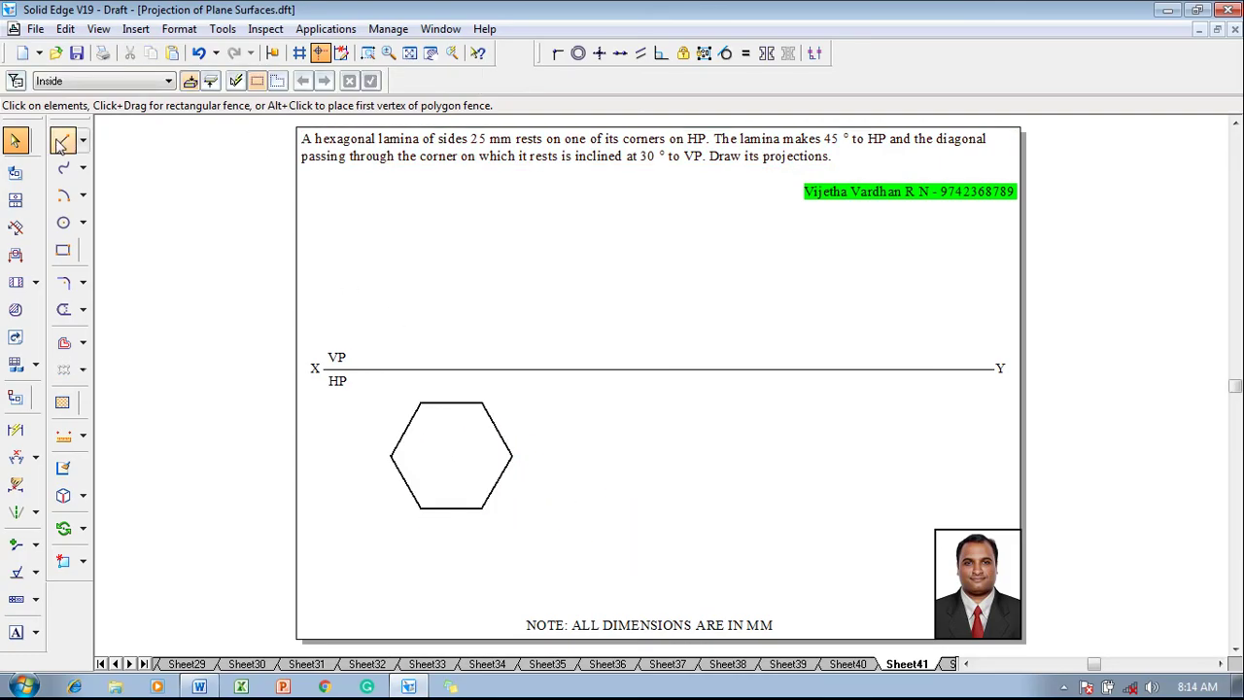
Draw vertical projectors from the hexagon's four corners up to the XY line.
left_click(62, 142)
left_click(170, 81)
left_click(192, 103)
left_click(391, 454)
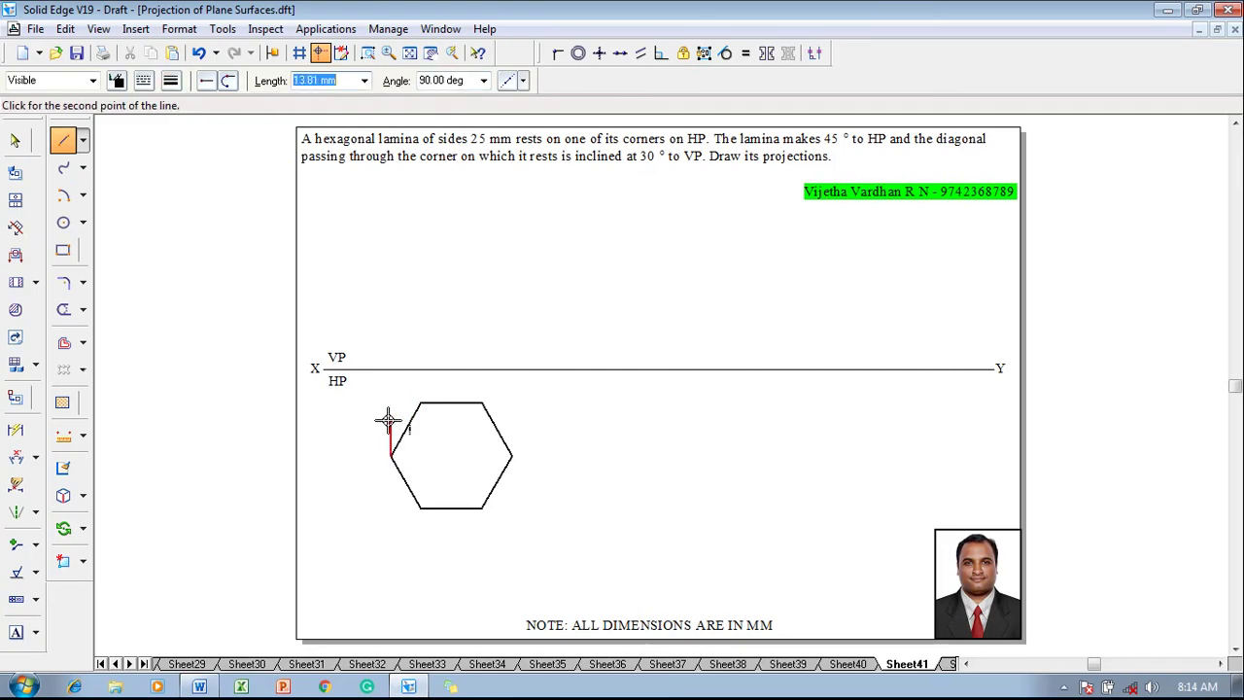
left_click(391, 369)
right_click(404, 358)
left_click(420, 506)
left_click(420, 369)
right_click(452, 356)
left_click(481, 506)
left_click(482, 369)
right_click(505, 388)
left_click(511, 454)
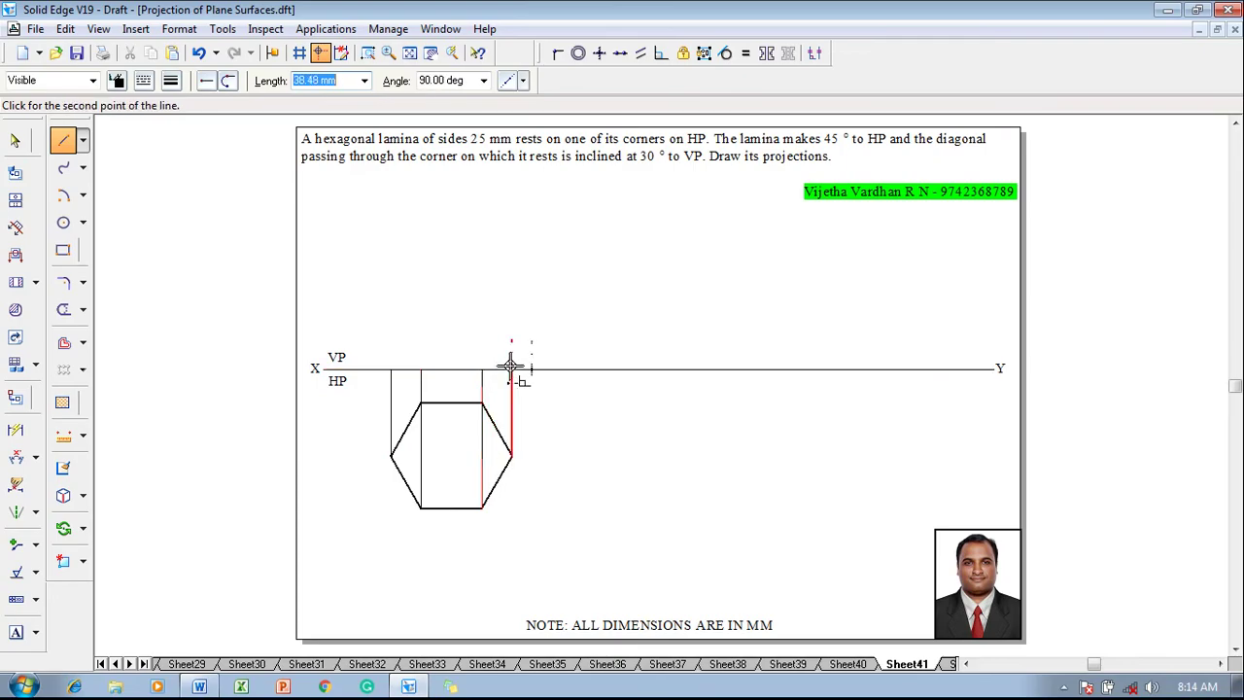
left_click(511, 368)
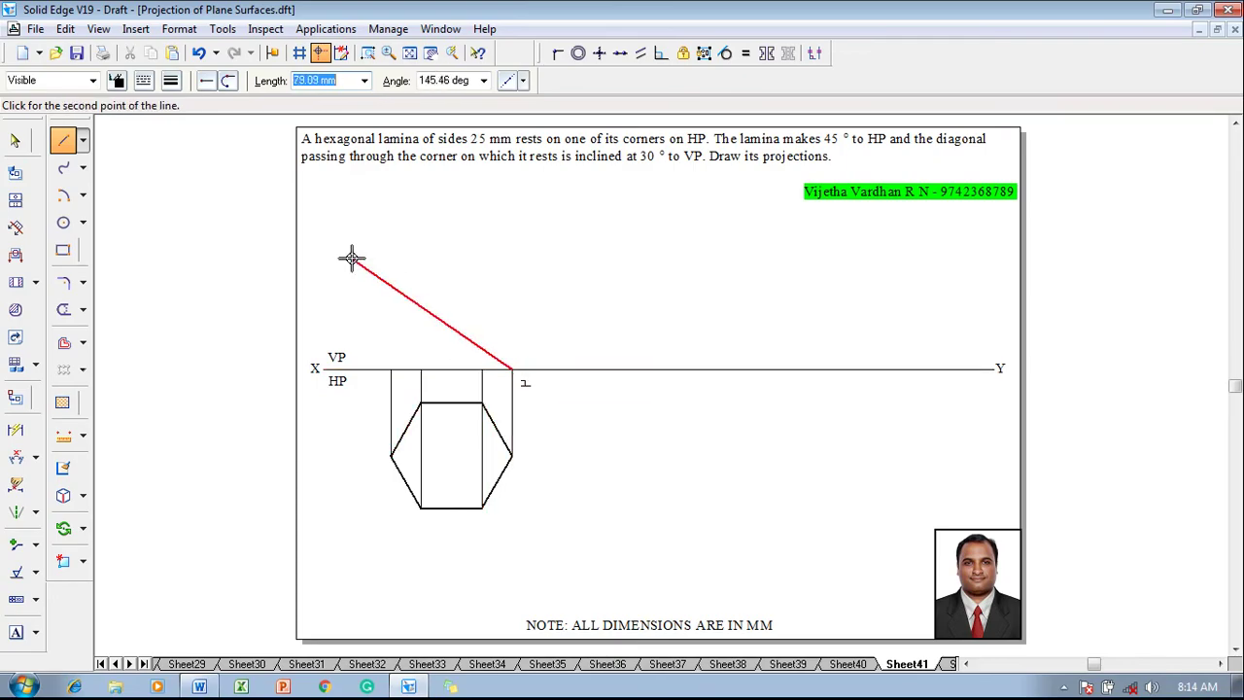
key("Escape")
Draw the front view as a 0.50 mm thick line along XY between the projectors.
left_click(64, 142)
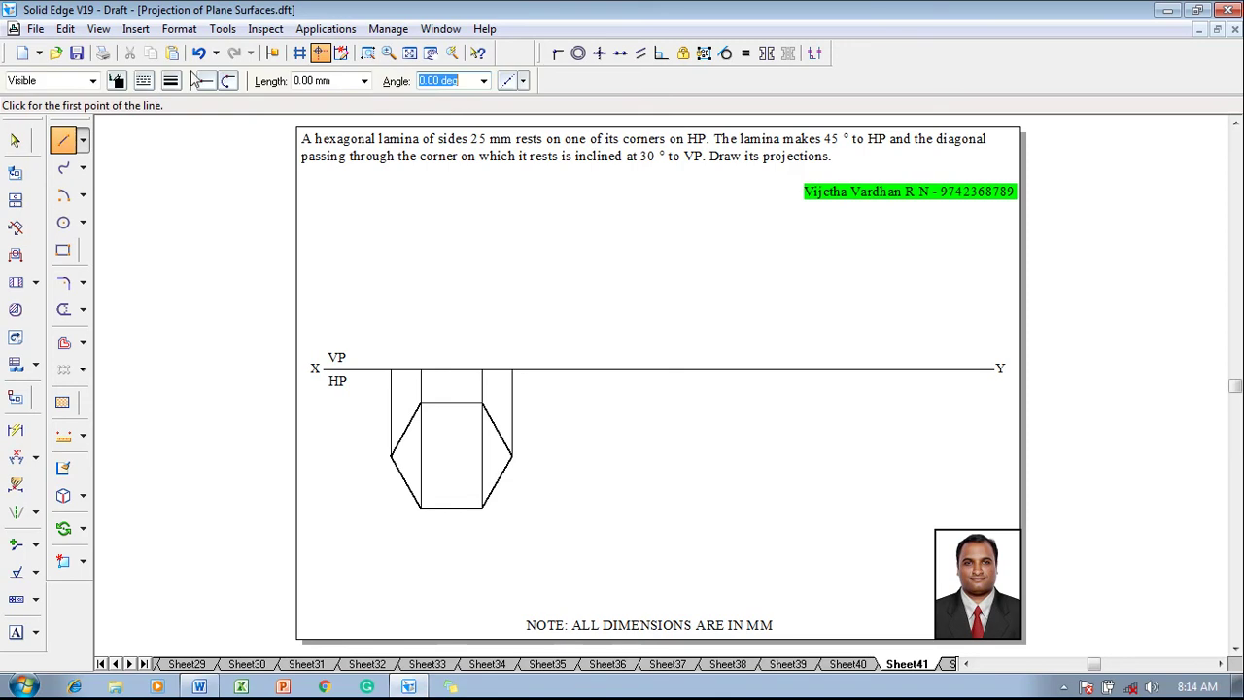
left_click(171, 80)
left_click(184, 150)
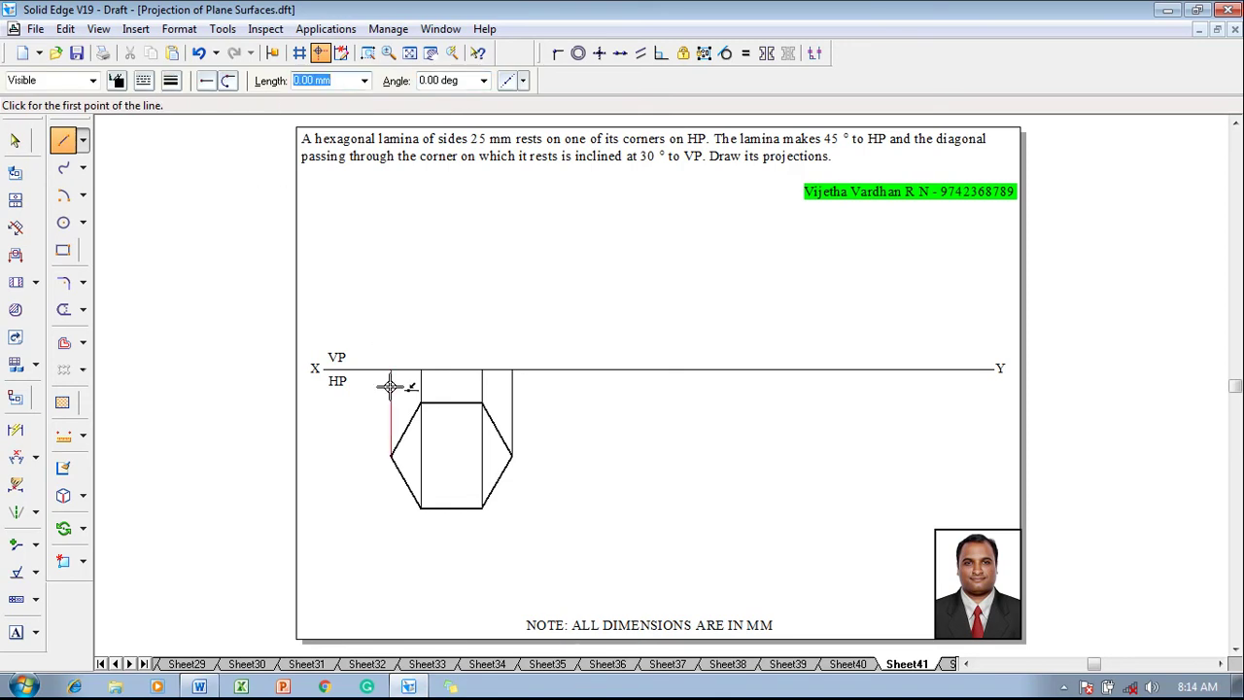
left_click(421, 370)
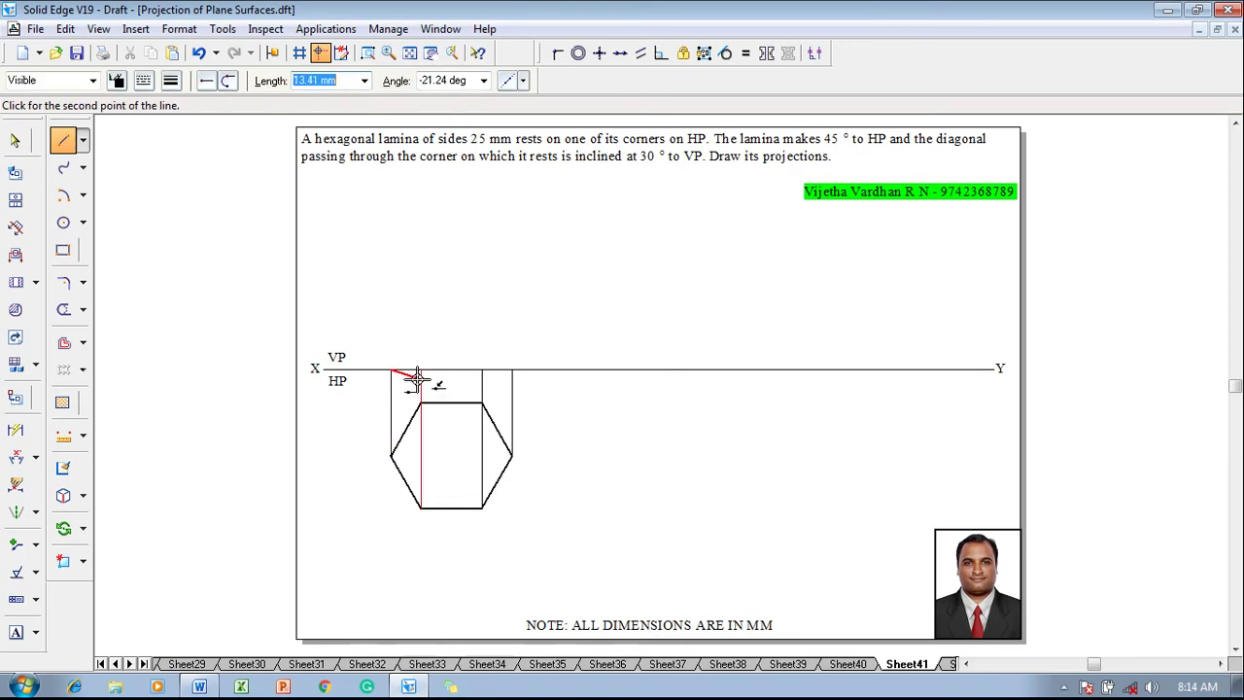
left_click(483, 371)
left_click(512, 370)
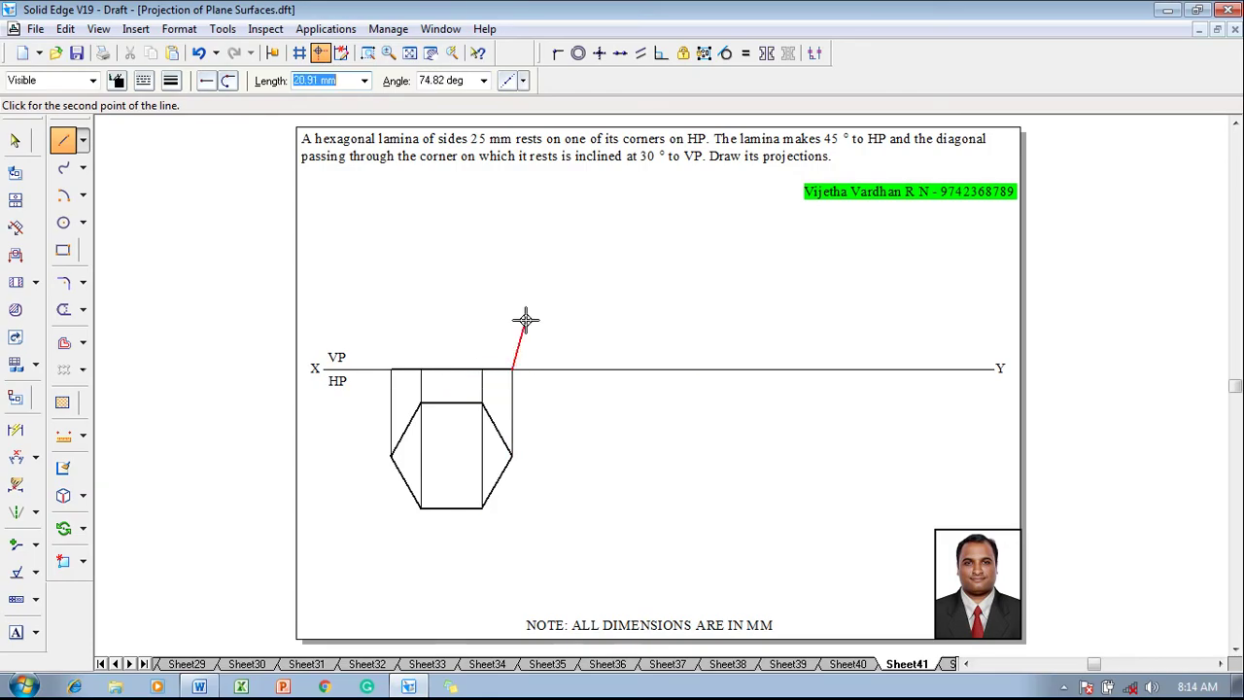
key("Escape")
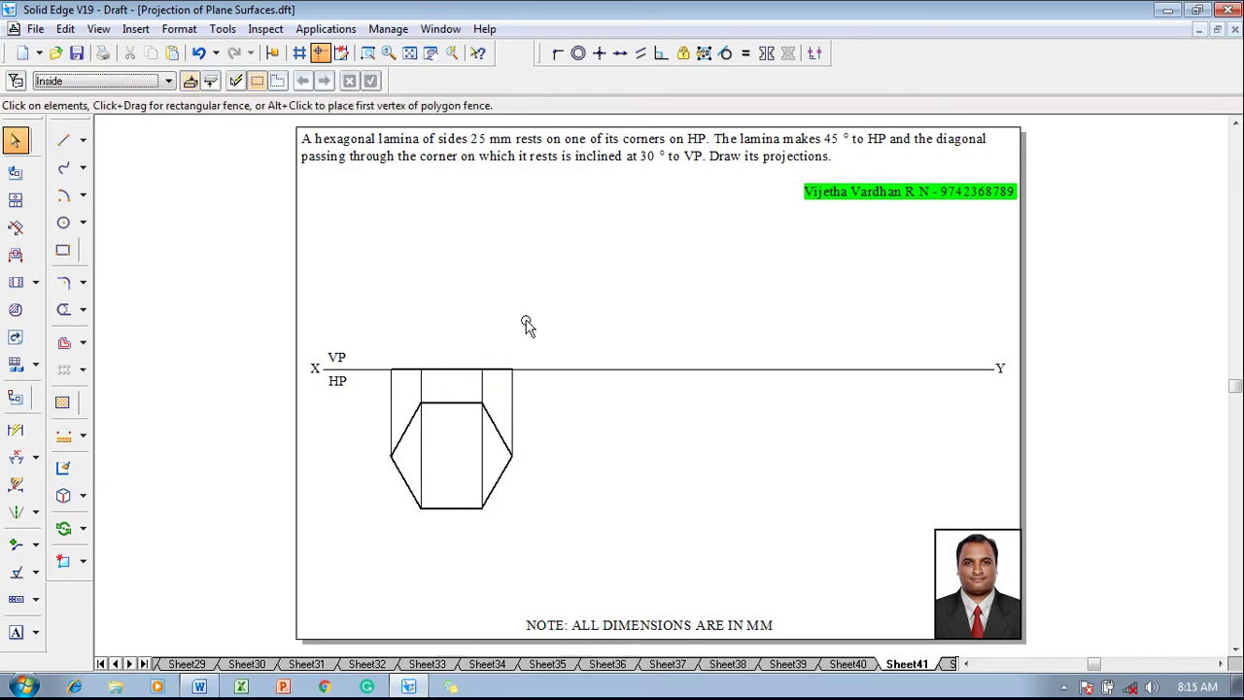
Dimension the hexagon's lower-left edge as 25.
left_click(15, 437)
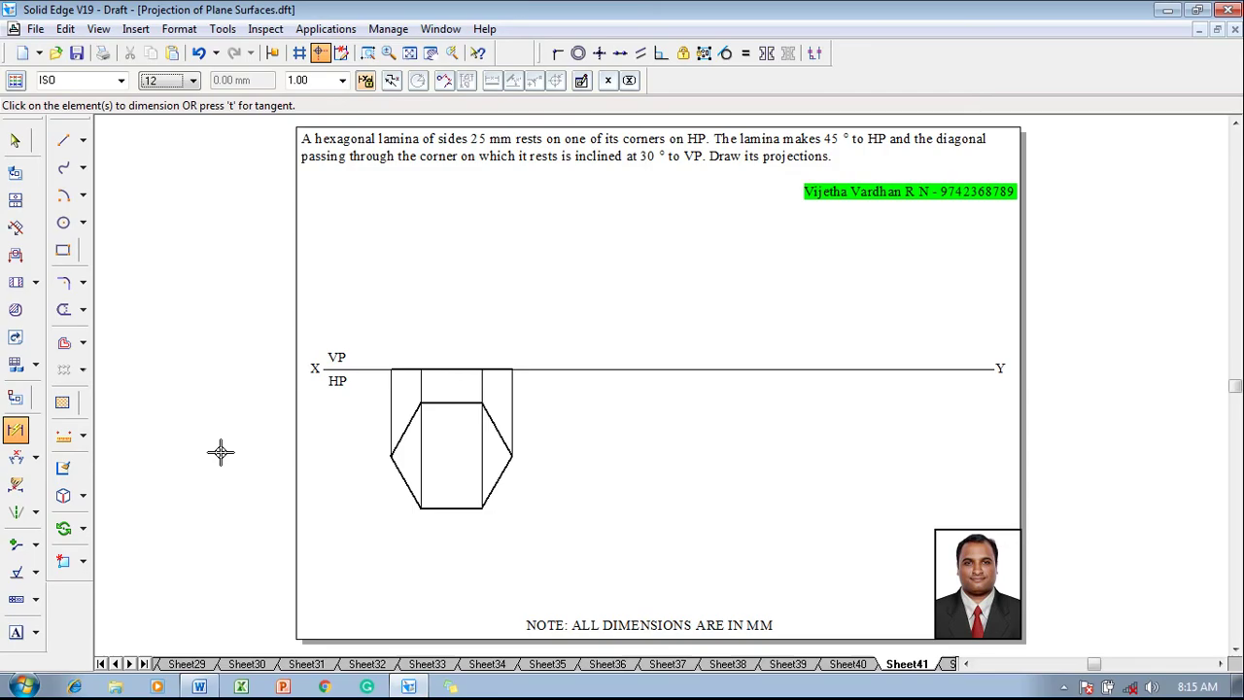
left_click(396, 469)
left_click(379, 478)
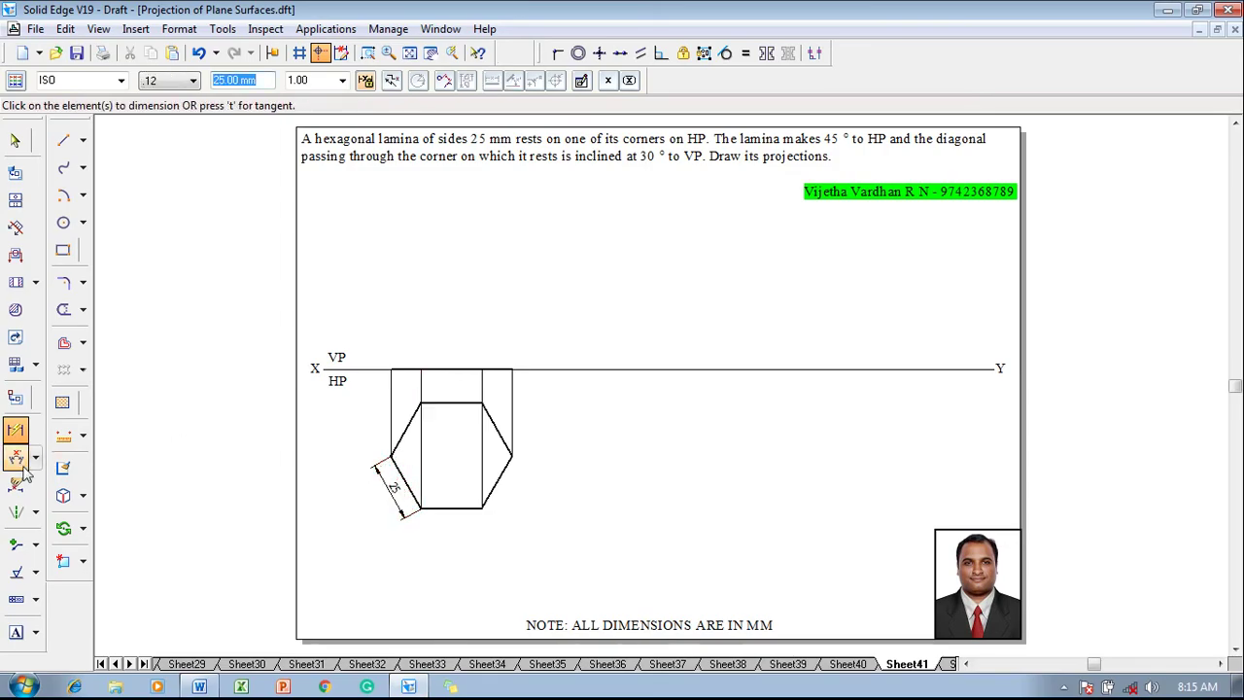
Label the hexagon's corners a, b, c, d and f.
left_click(17, 632)
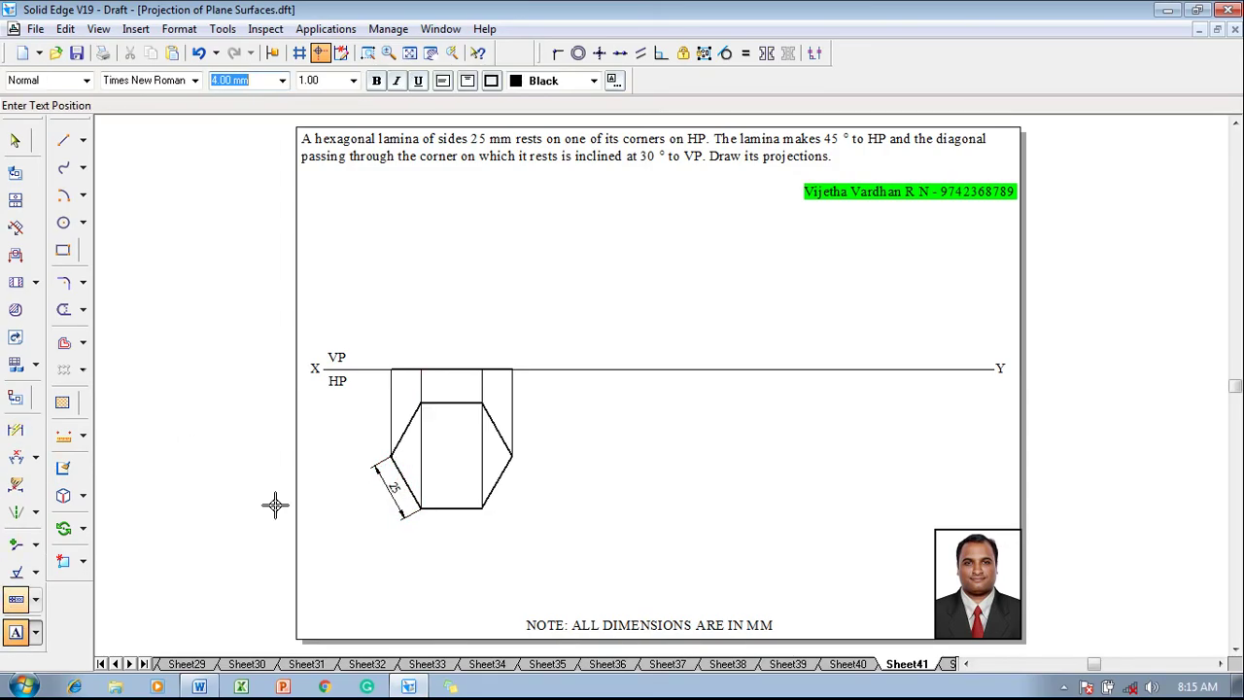
left_click(371, 444)
type("a")
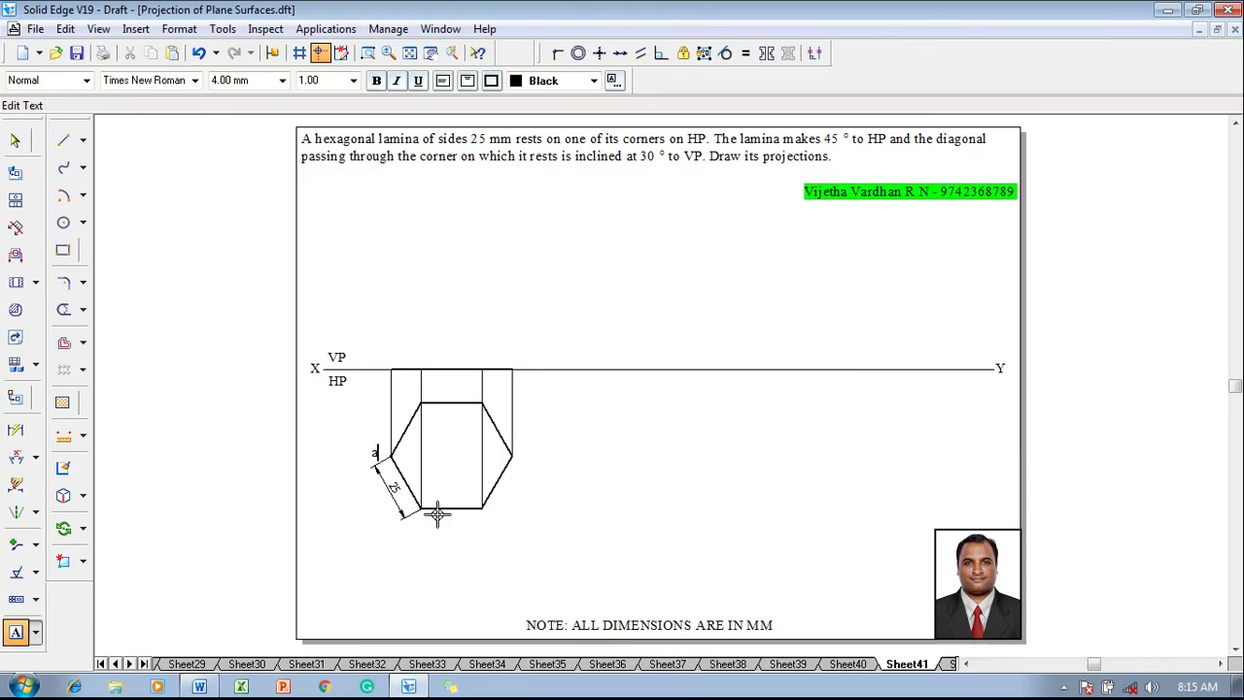
left_click(420, 515)
type("b")
left_click(483, 516)
type("c")
left_click(516, 451)
type("d")
left_click(406, 392)
type("f")
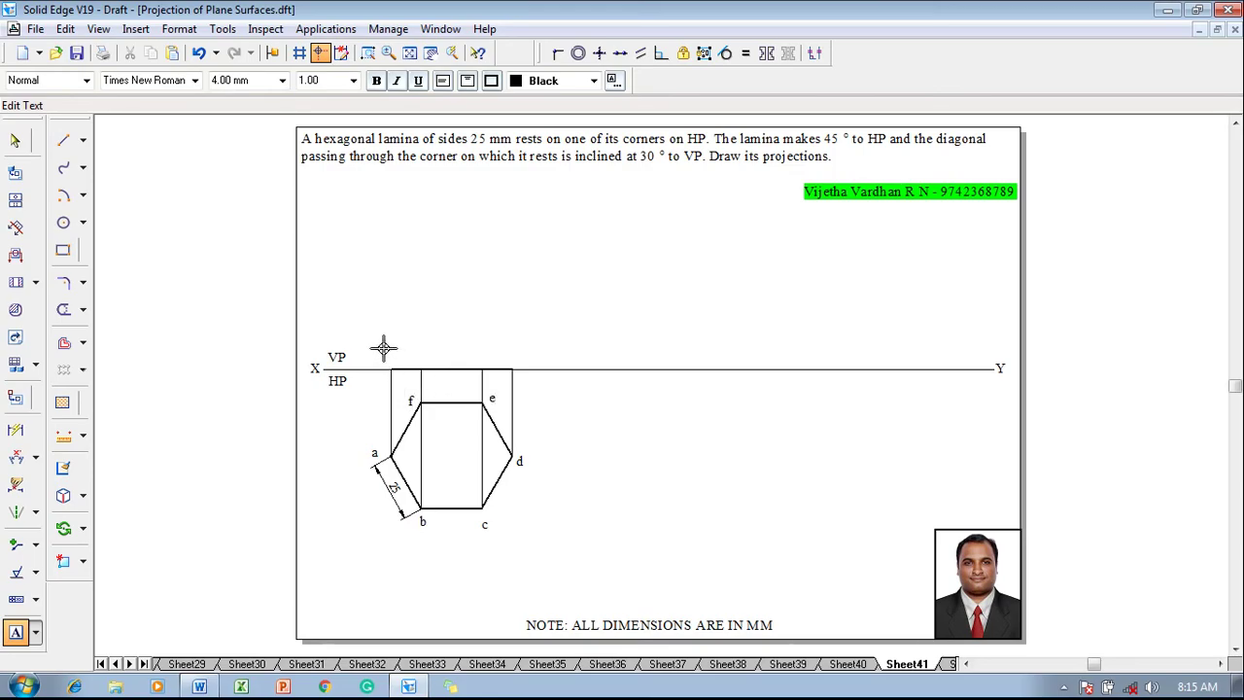
Add the front-view labels a', b'(f'), c'(e'), d' above the XY line.
left_click(389, 344)
type("a'")
key("Escape")
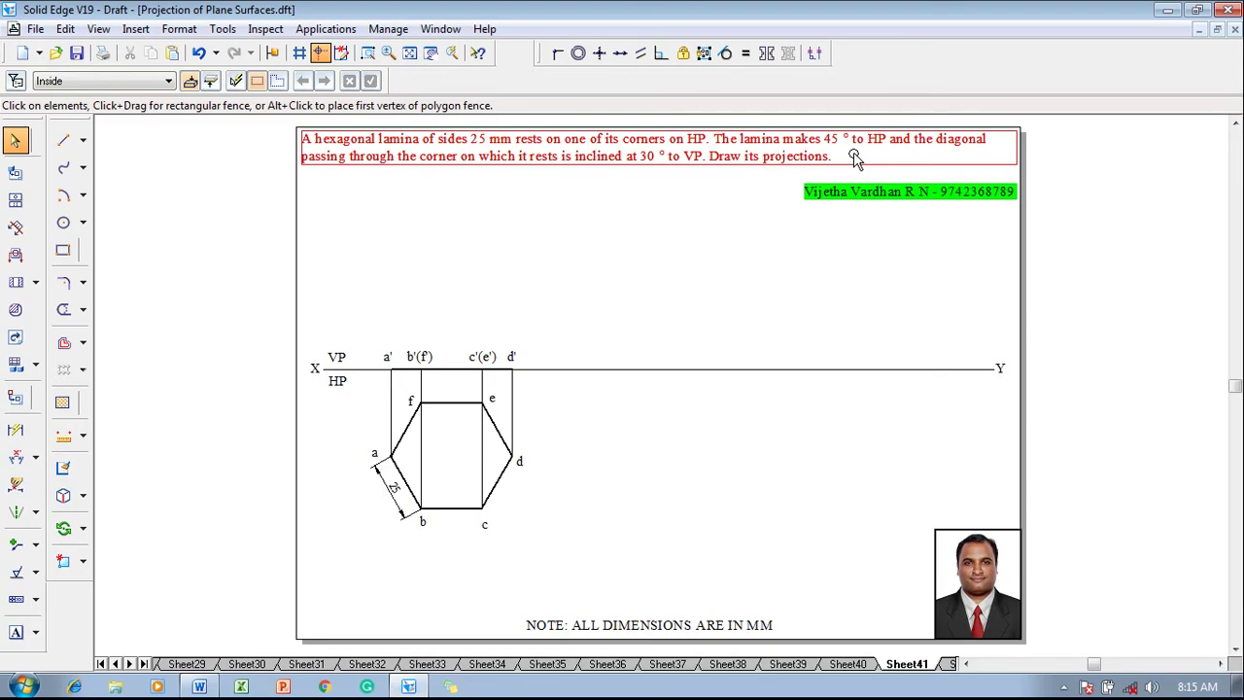
Copy the front-view edge and its labels further right along XY.
left_click_drag(377, 322, 525, 388)
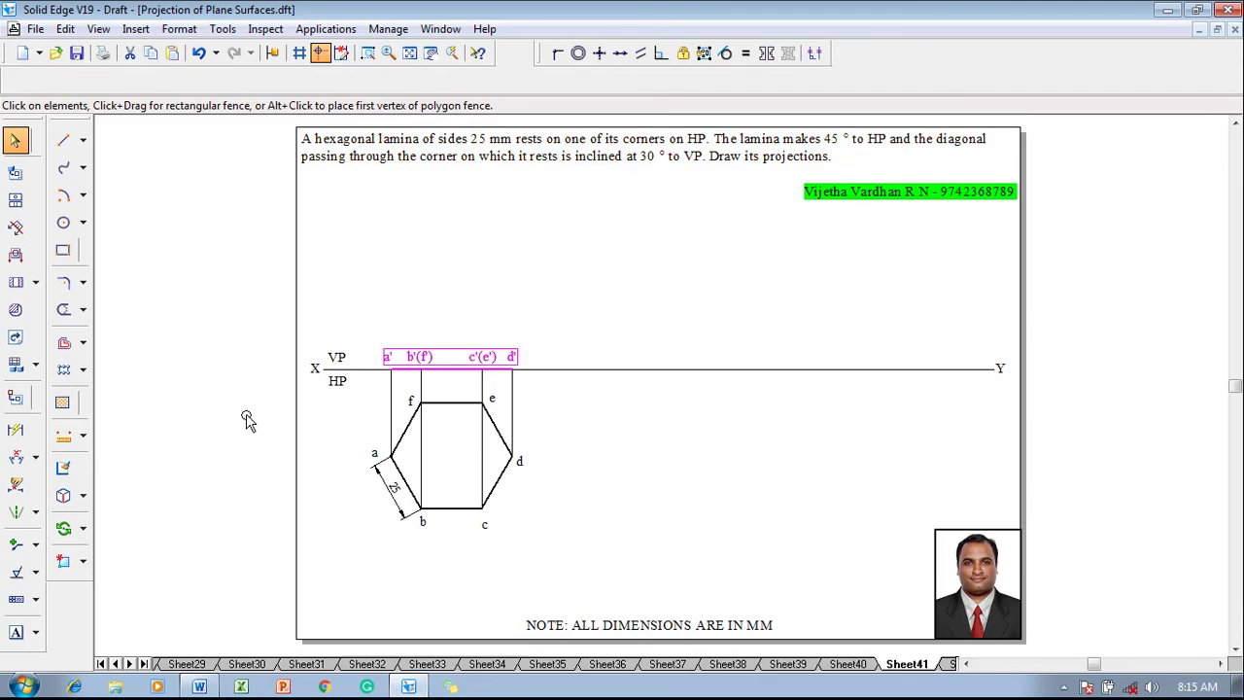
left_click(83, 528)
left_click(126, 526)
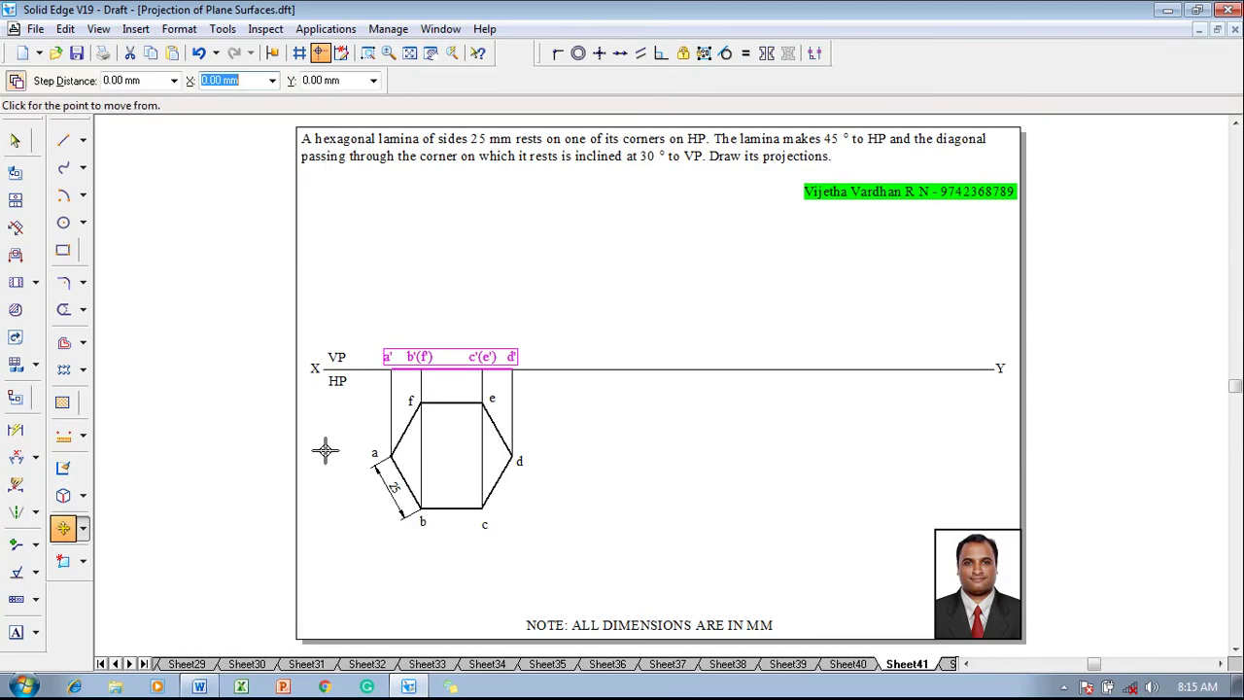
left_click(391, 372)
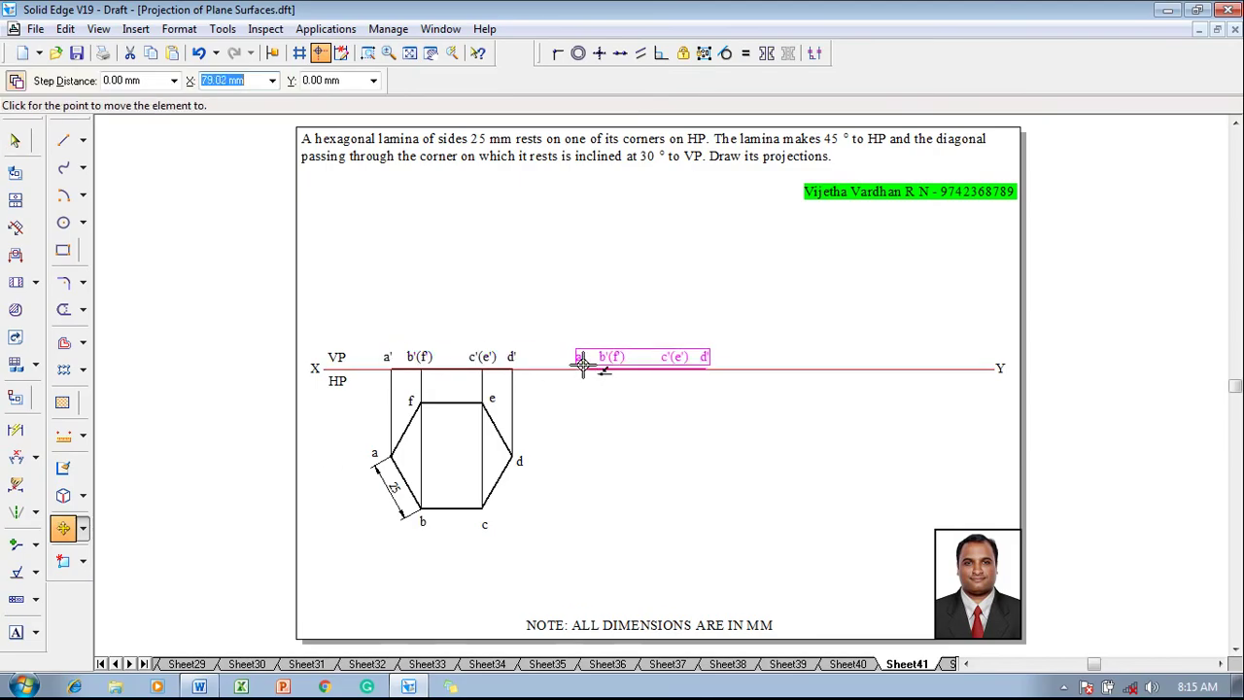
left_click(576, 362)
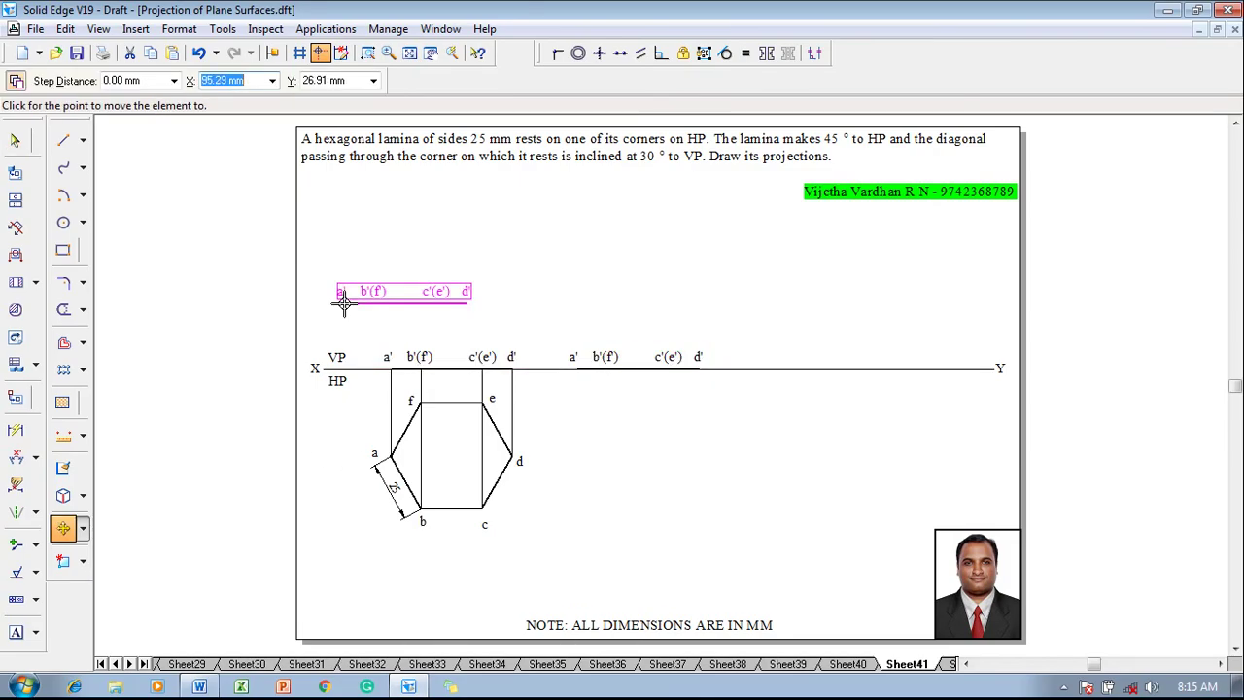
Rotate the copy 45° about a', using d' as the start point.
left_click(83, 528)
left_click(109, 548)
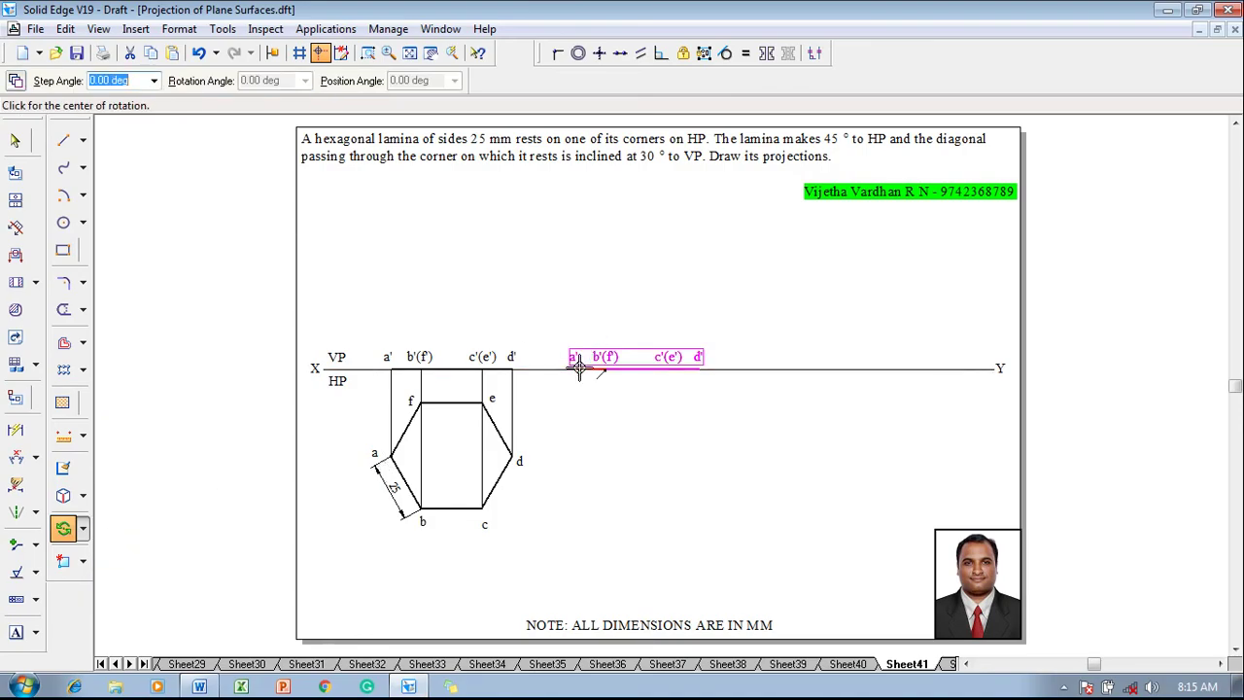
left_click(577, 367)
left_click(698, 369)
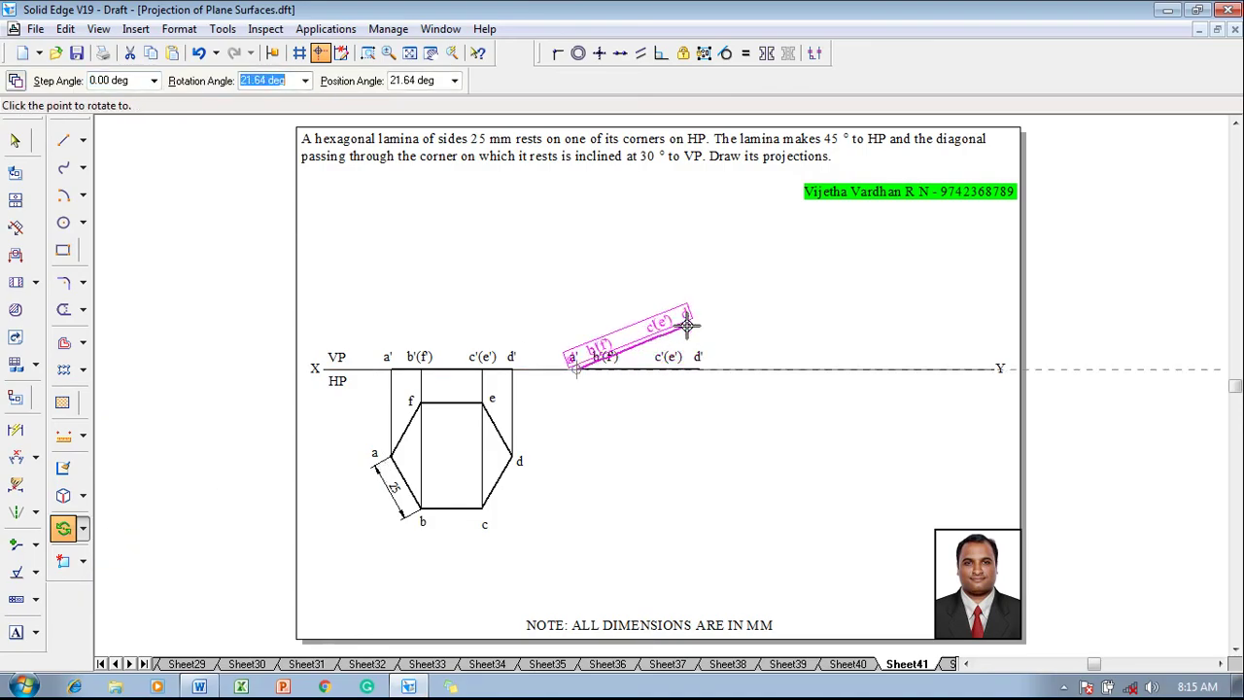
type("45")
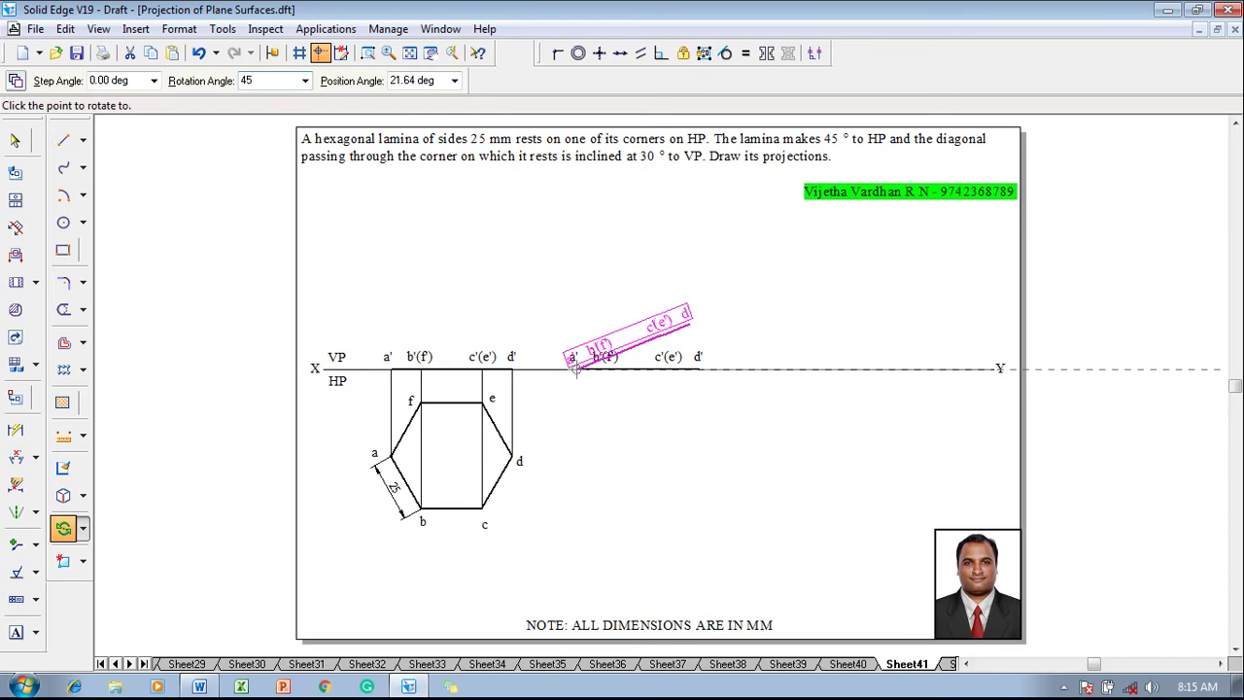
key("Return")
left_click(683, 327)
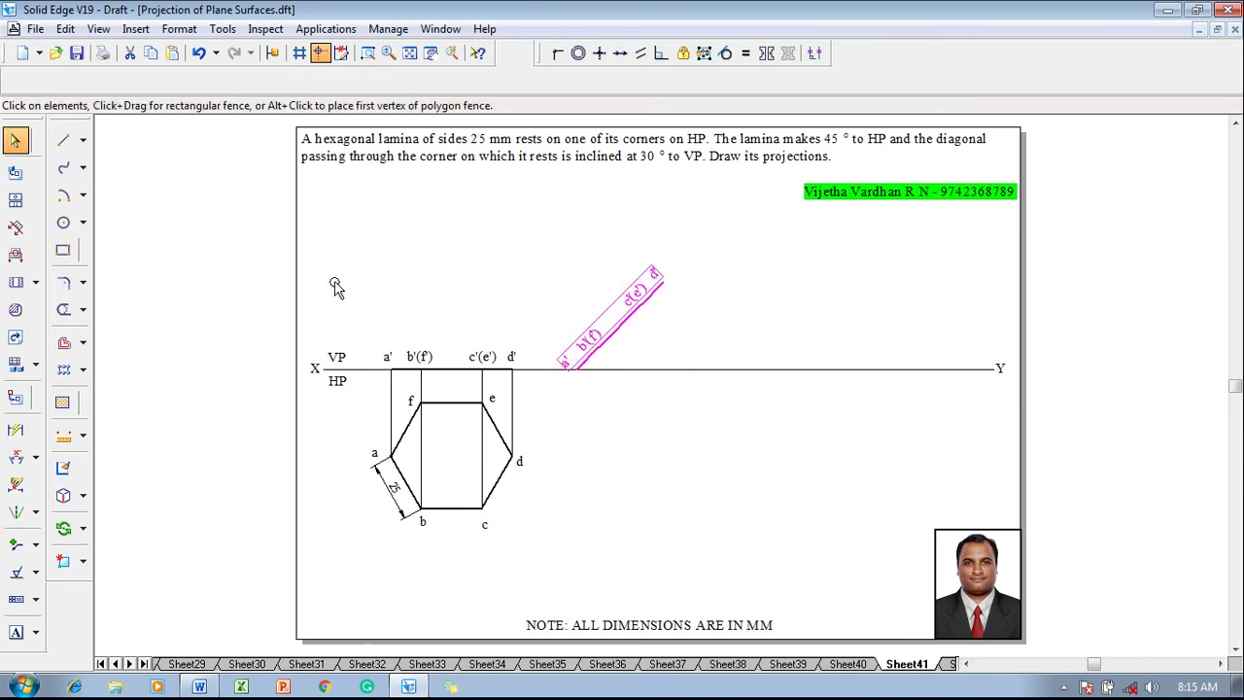
Add a 45° angle dimension between the inclined edge and the XY line.
left_click(16, 457)
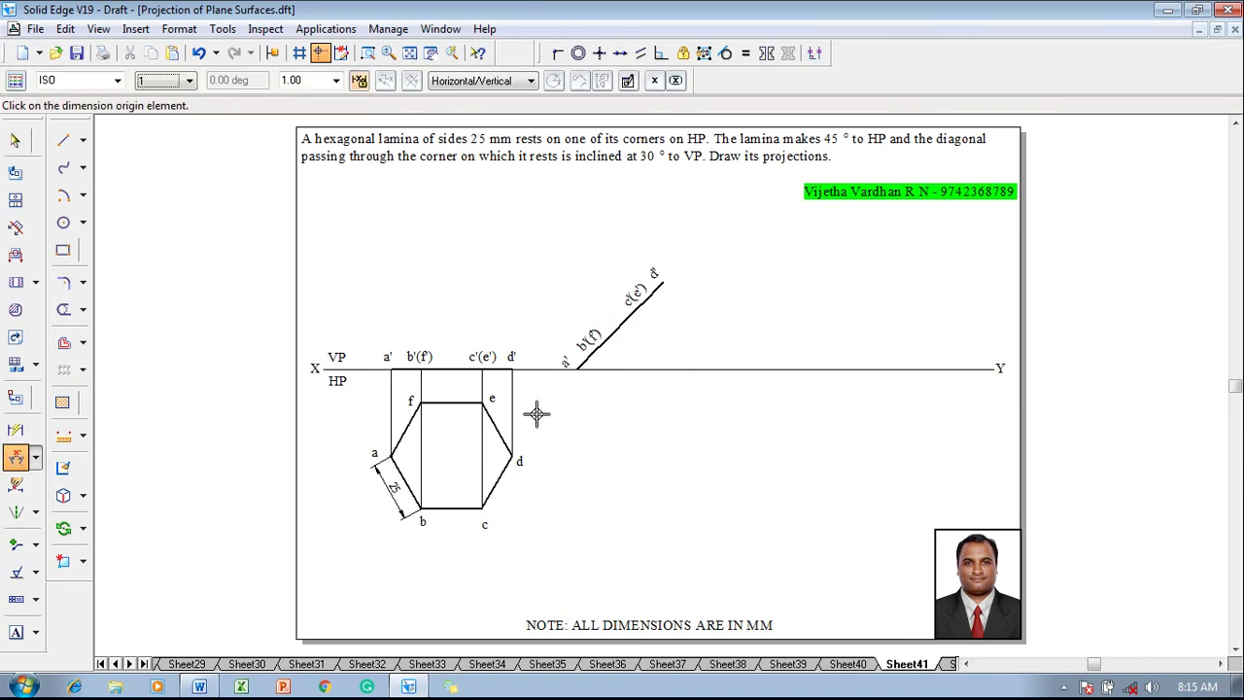
left_click(619, 330)
left_click(615, 366)
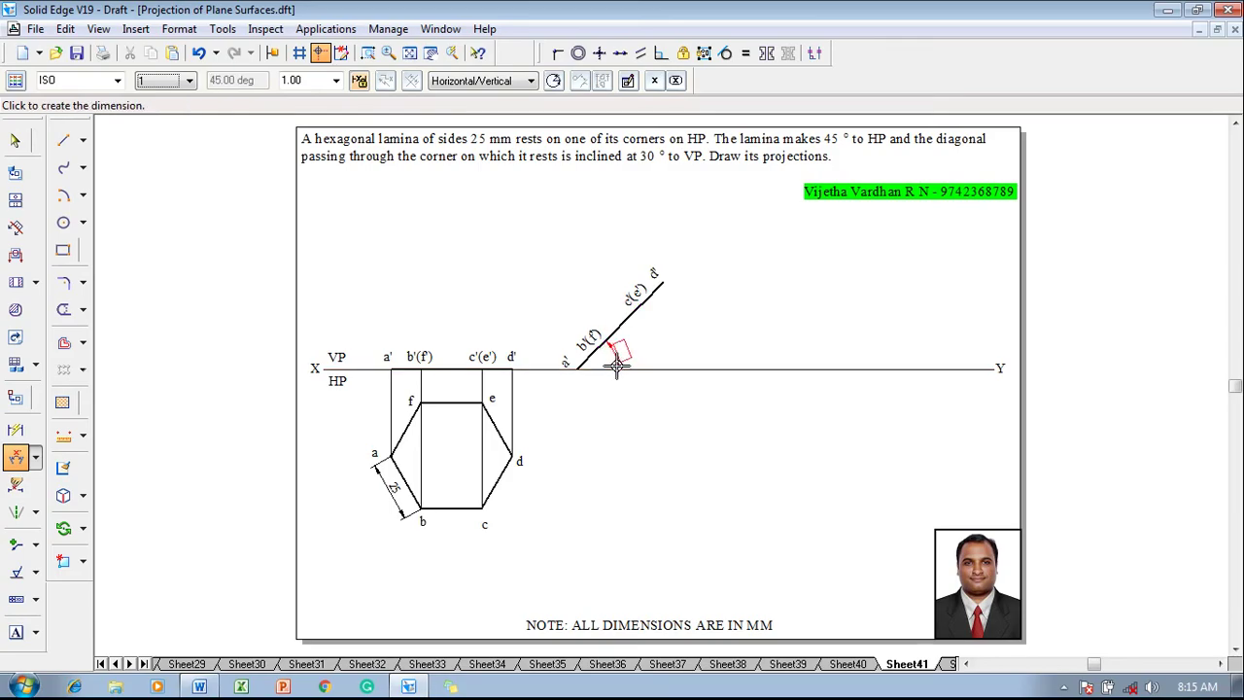
left_click(614, 362)
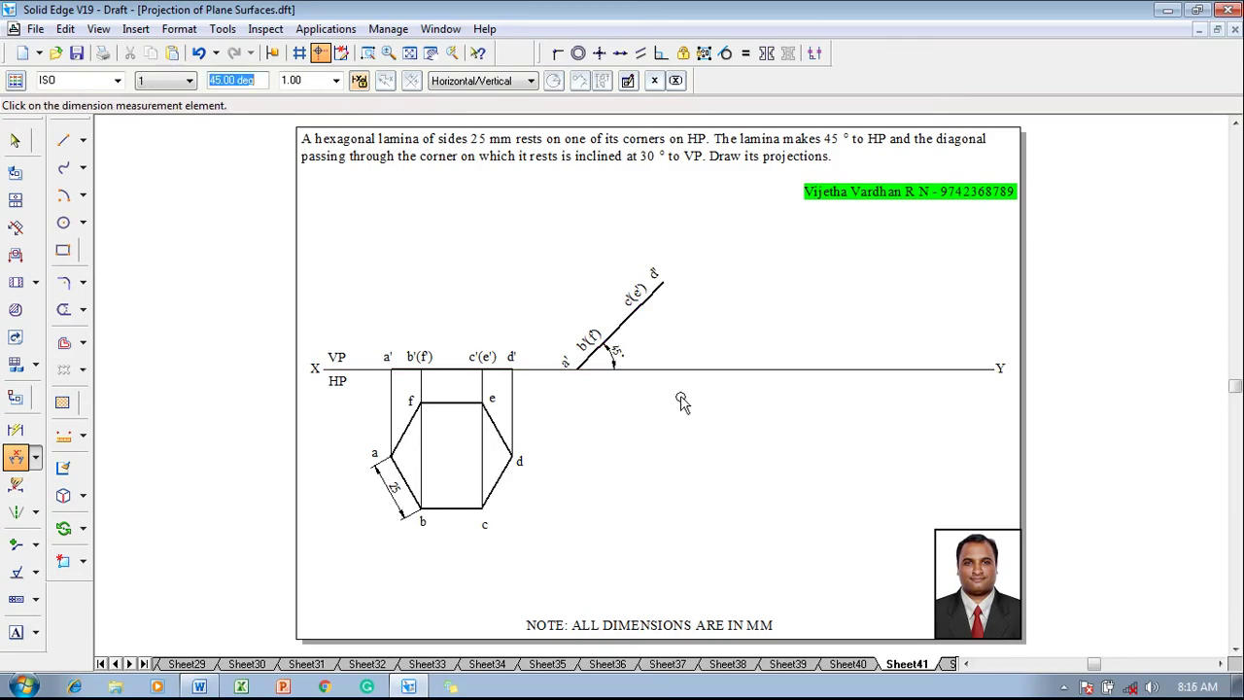
key("Escape")
Draw thin 0.13 mm projectors from d' and a' down to the a–d level.
left_click(64, 140)
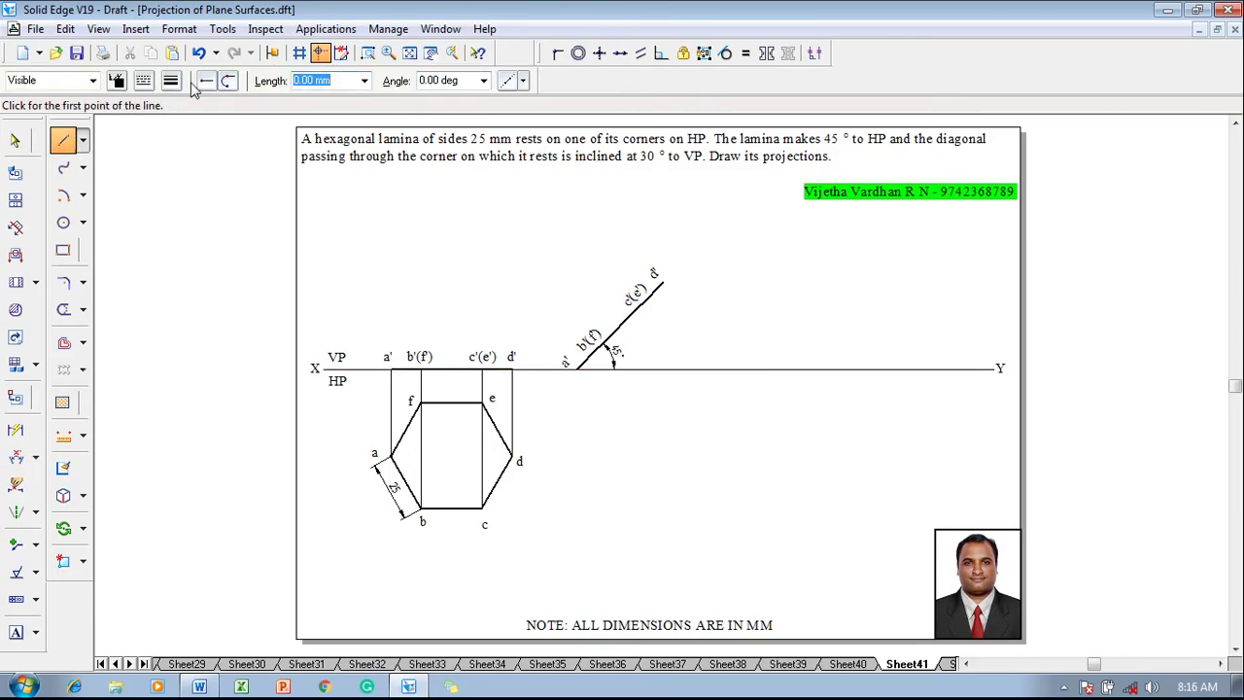
left_click(171, 81)
left_click(186, 103)
left_click(660, 282)
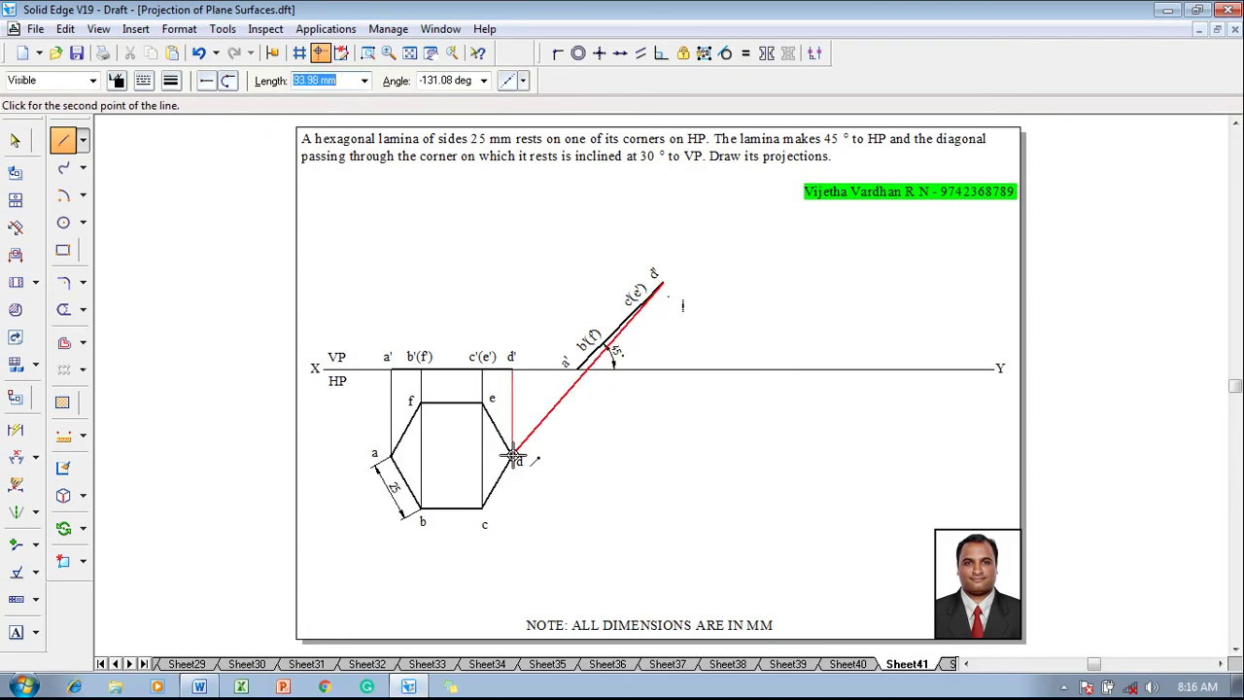
left_click(663, 454)
left_click(391, 455)
key("Escape")
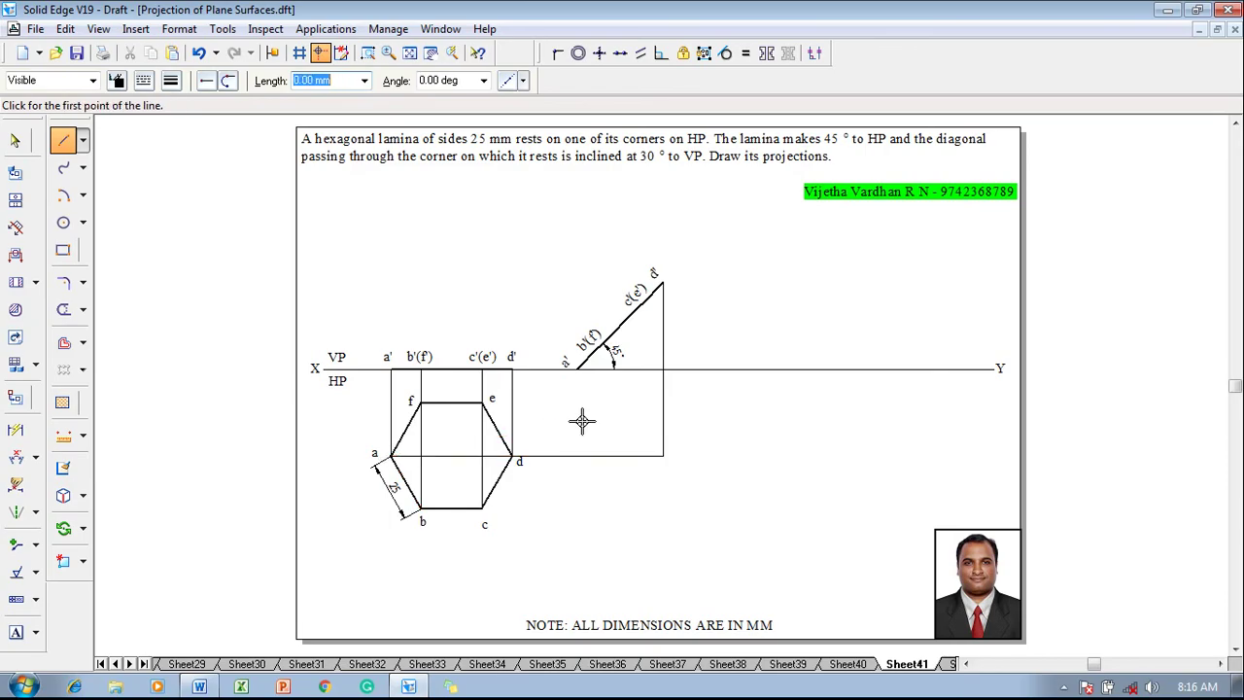
left_click(577, 369)
left_click(577, 454)
key("Escape")
Add projectors from c'(e') and b'(f') to the c level, plus a horizontal one from e.
left_click(640, 301)
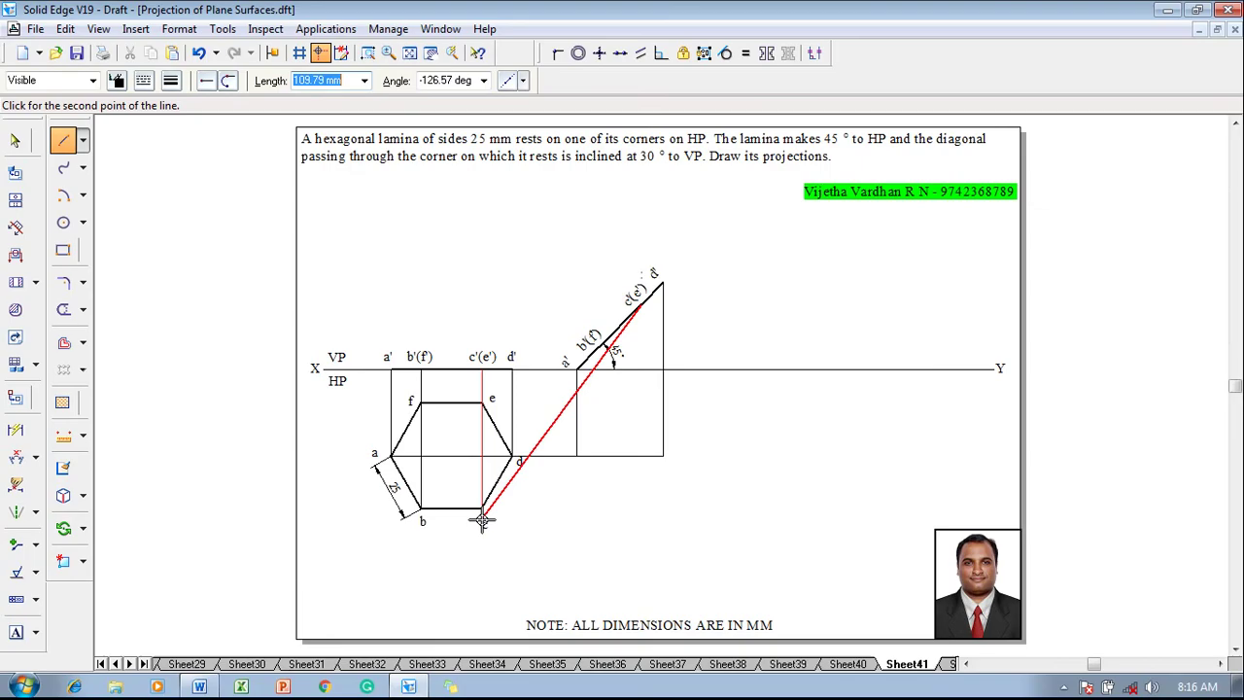
left_click(640, 507)
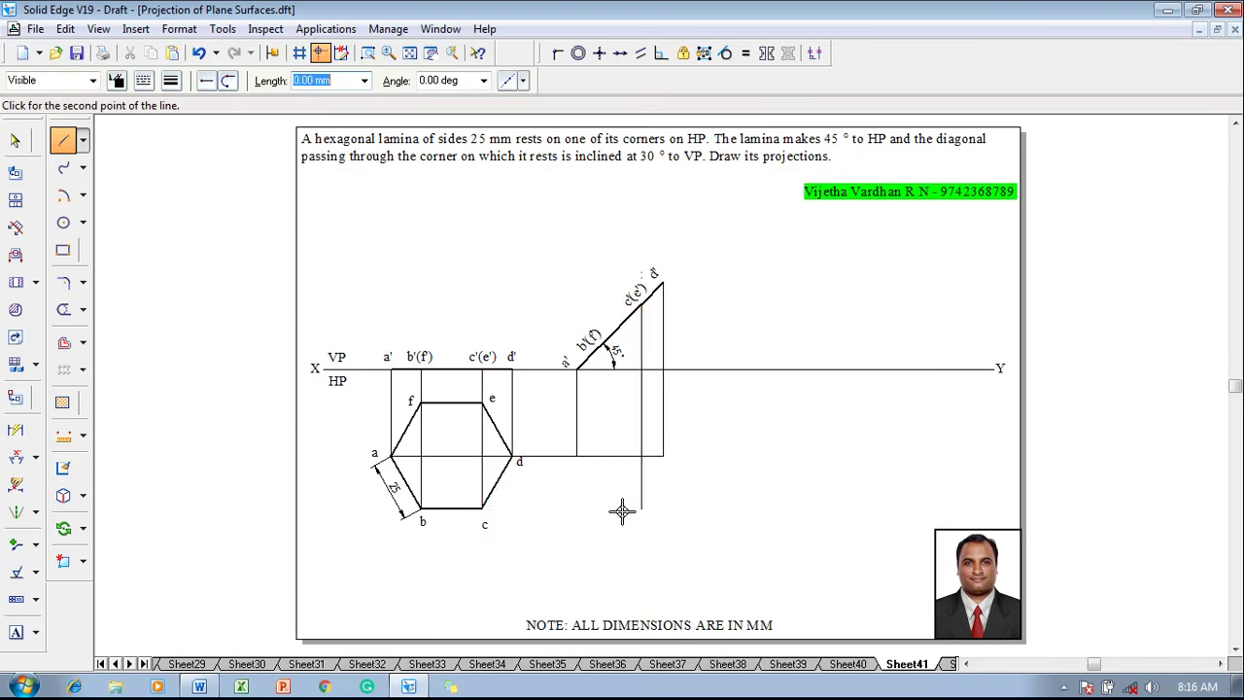
left_click(483, 507)
key("Escape")
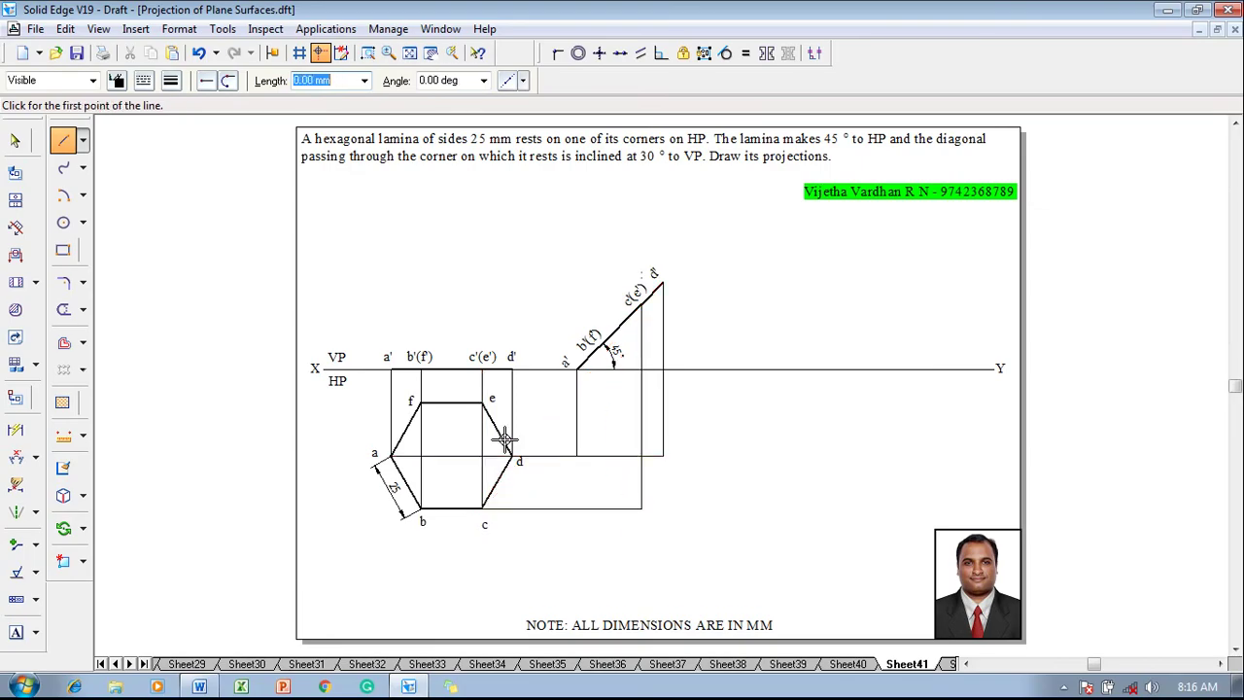
left_click(597, 346)
left_click(599, 508)
key("Escape")
left_click(483, 401)
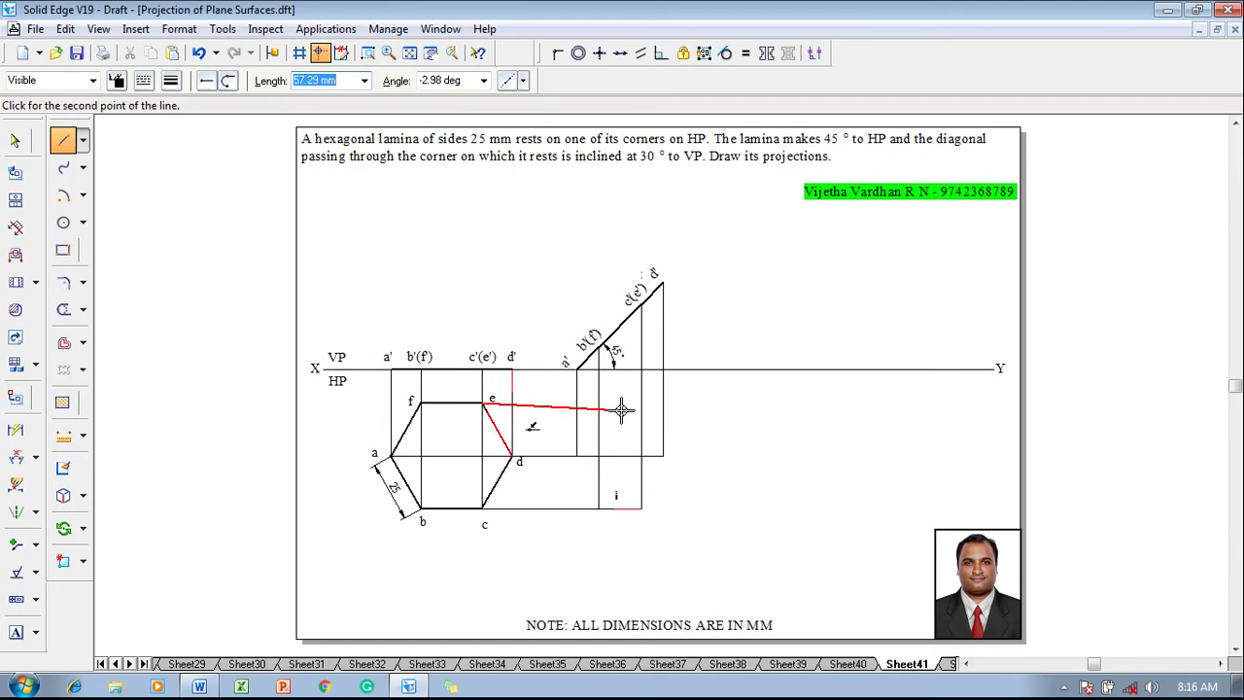
left_click(641, 402)
key("Escape")
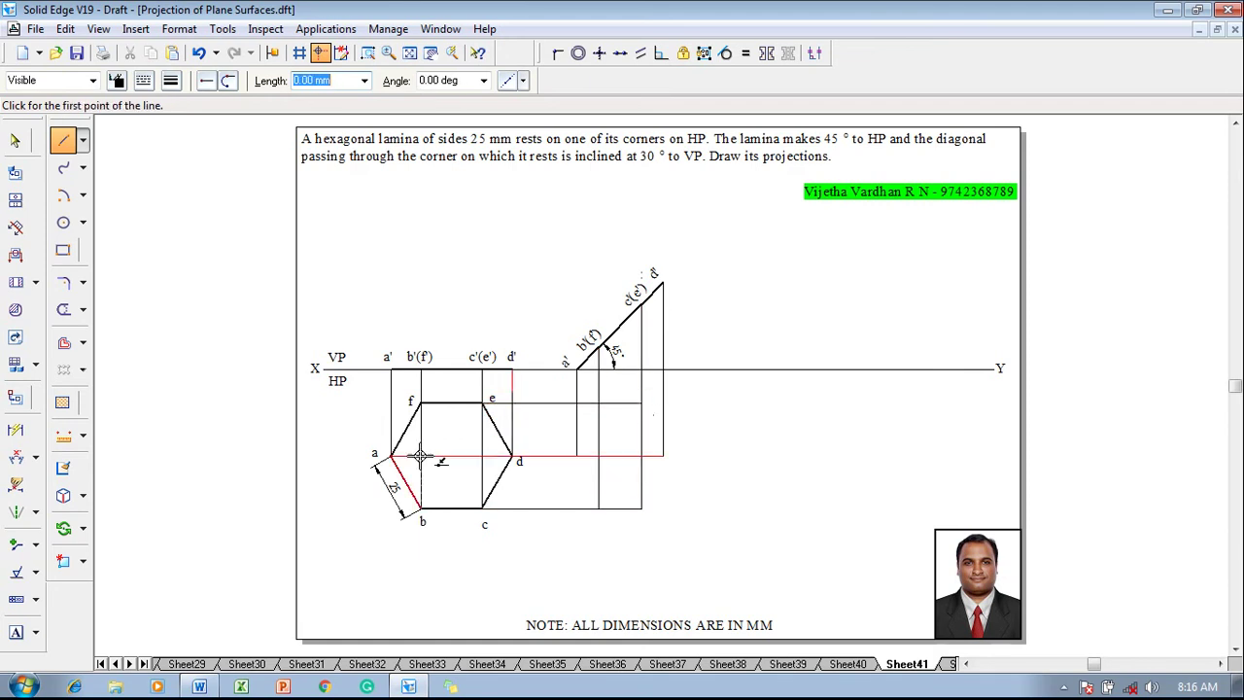
Place text labels a through f at the six projector intersections.
left_click(16, 632)
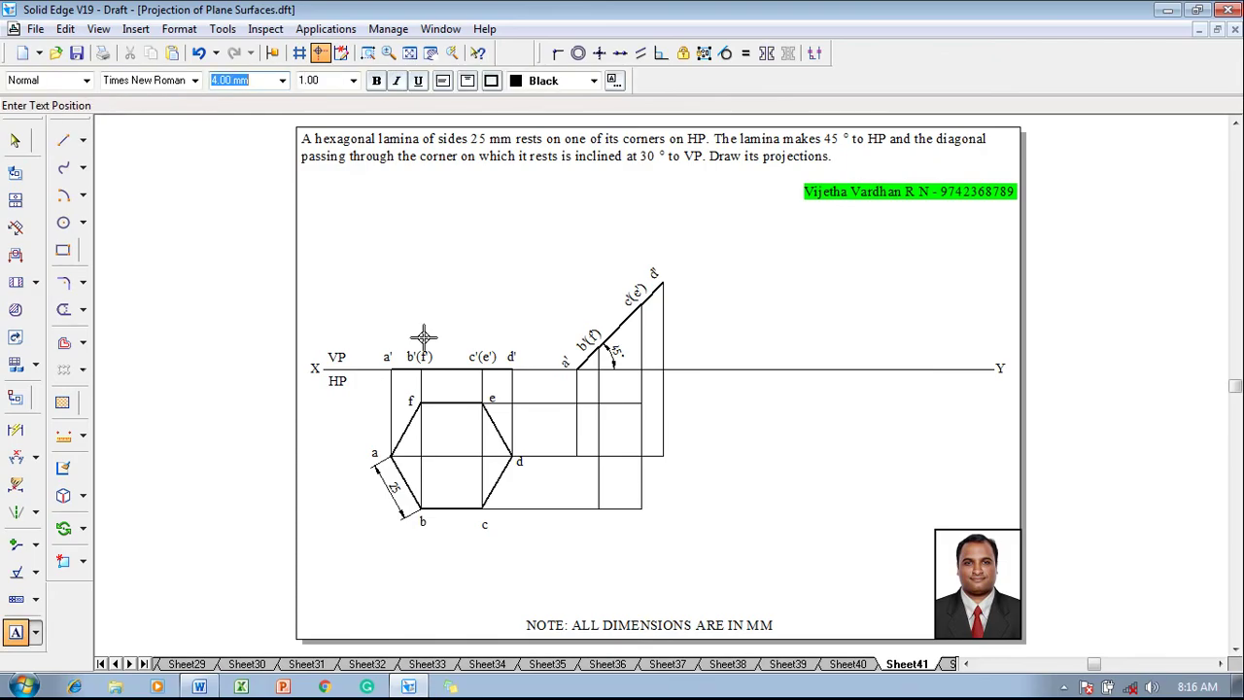
left_click(563, 436)
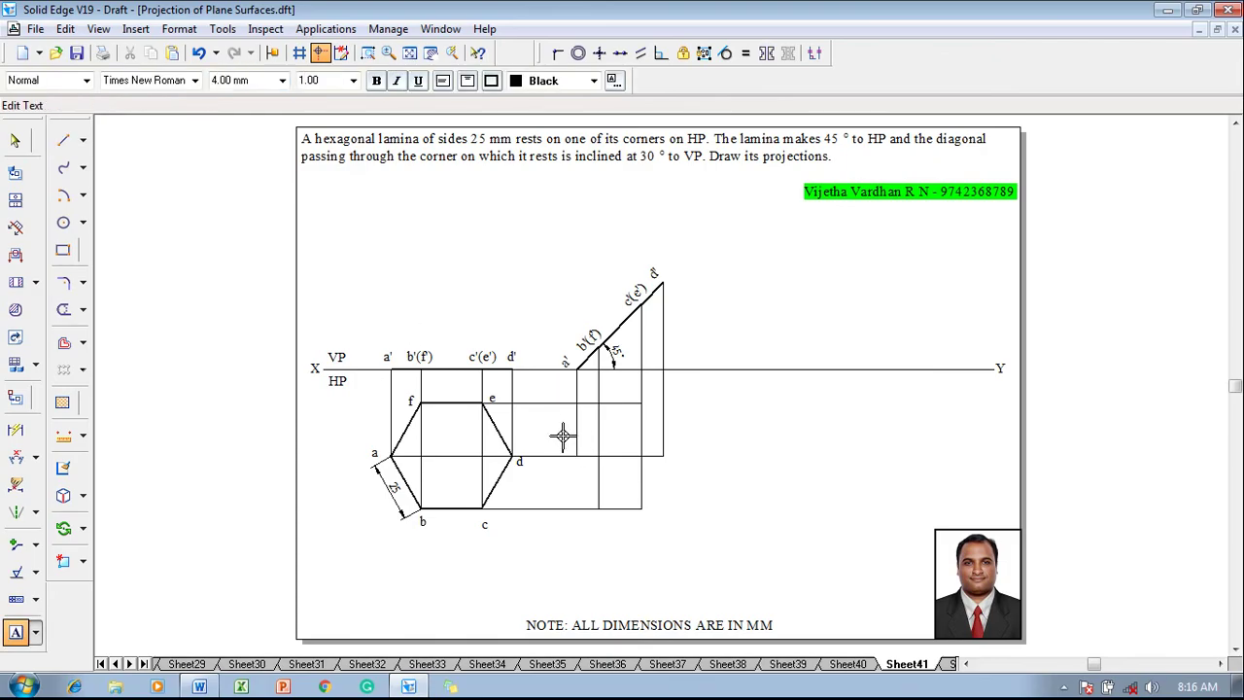
left_click(596, 509)
left_click(596, 509)
type("b")
type("c")
left_click(667, 453)
left_click(667, 453)
type("d")
type("e")
left_click(589, 390)
left_click(589, 391)
type("f")
key("Escape")
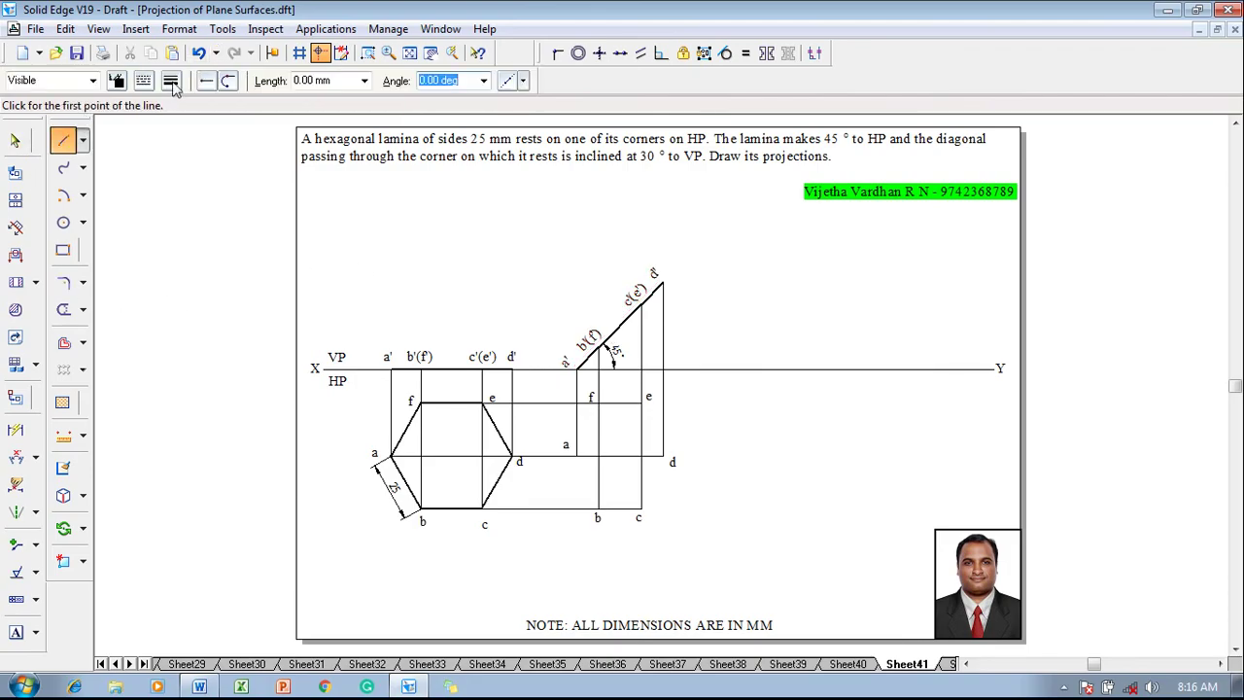
Draw the closed outline a-b-c-d-e-f-a in 0.50 mm thick lines.
left_click(170, 83)
left_click(189, 150)
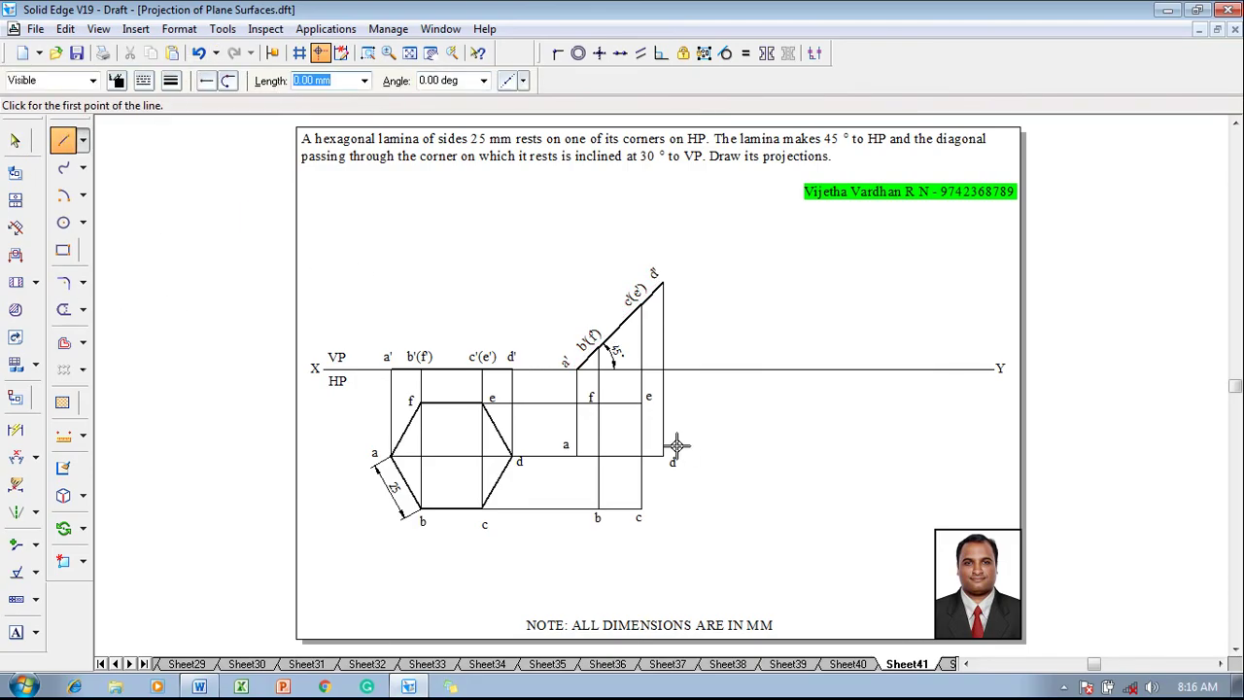
left_click(577, 454)
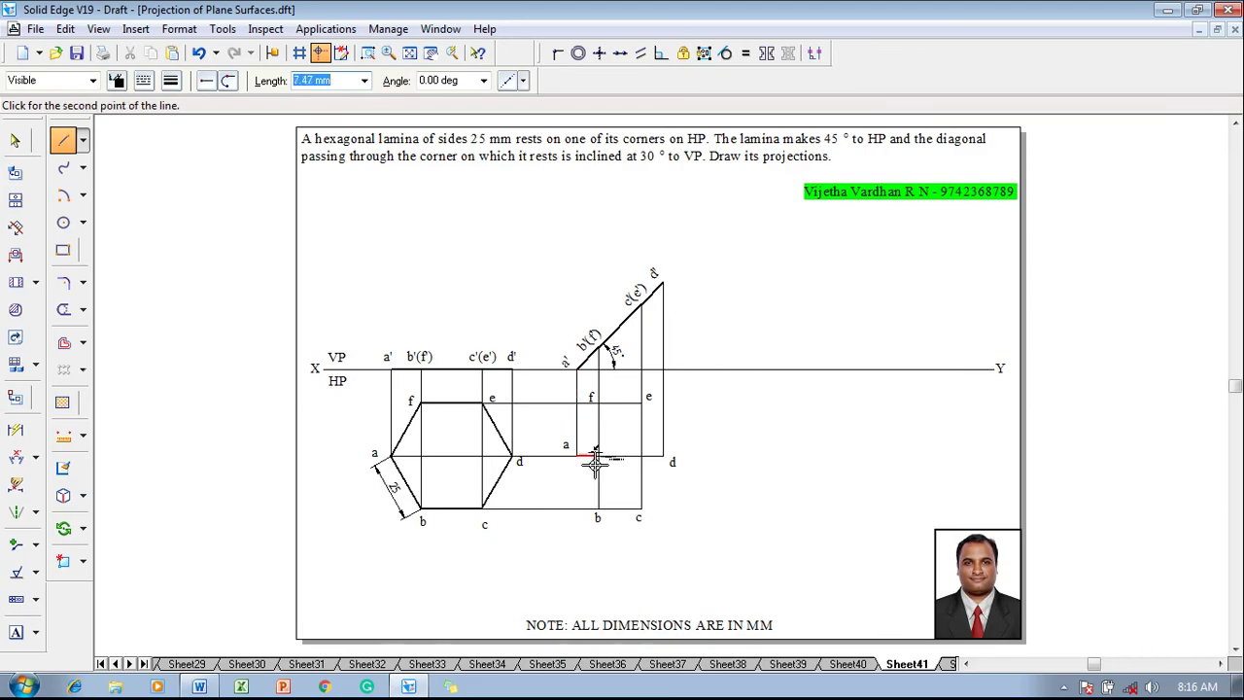
left_click(599, 506)
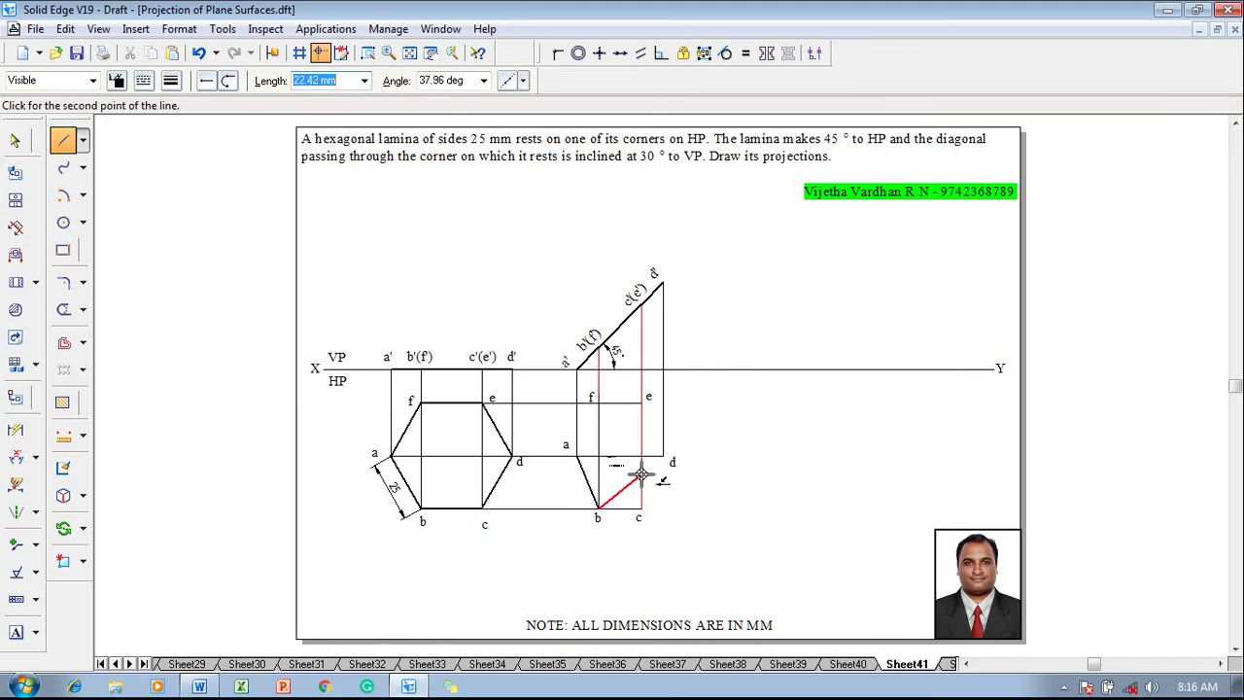
left_click(641, 508)
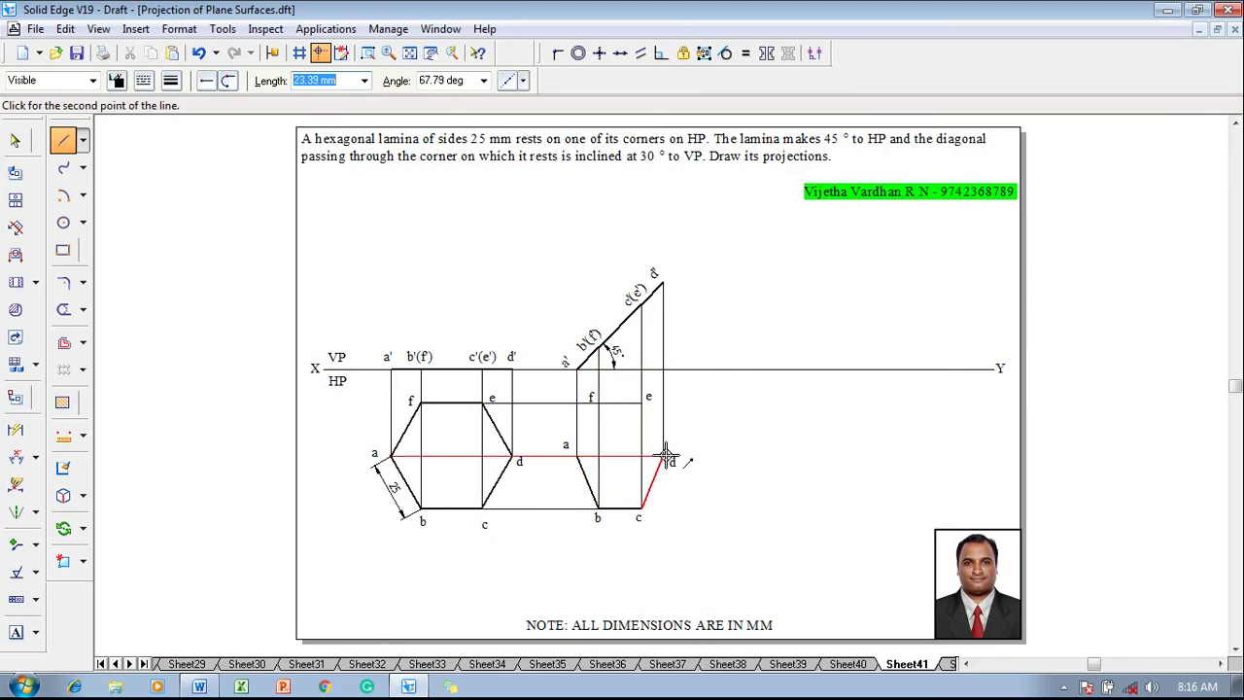
left_click(662, 455)
left_click(642, 402)
left_click(600, 402)
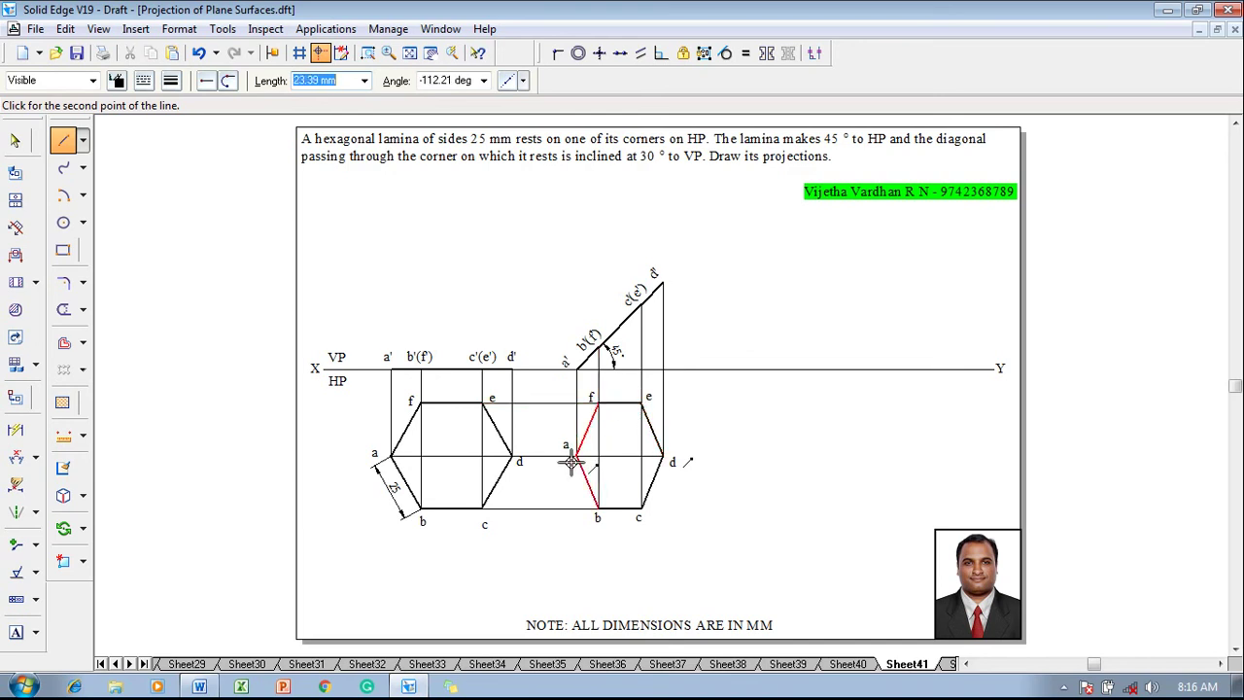
left_click(574, 455)
key("Escape")
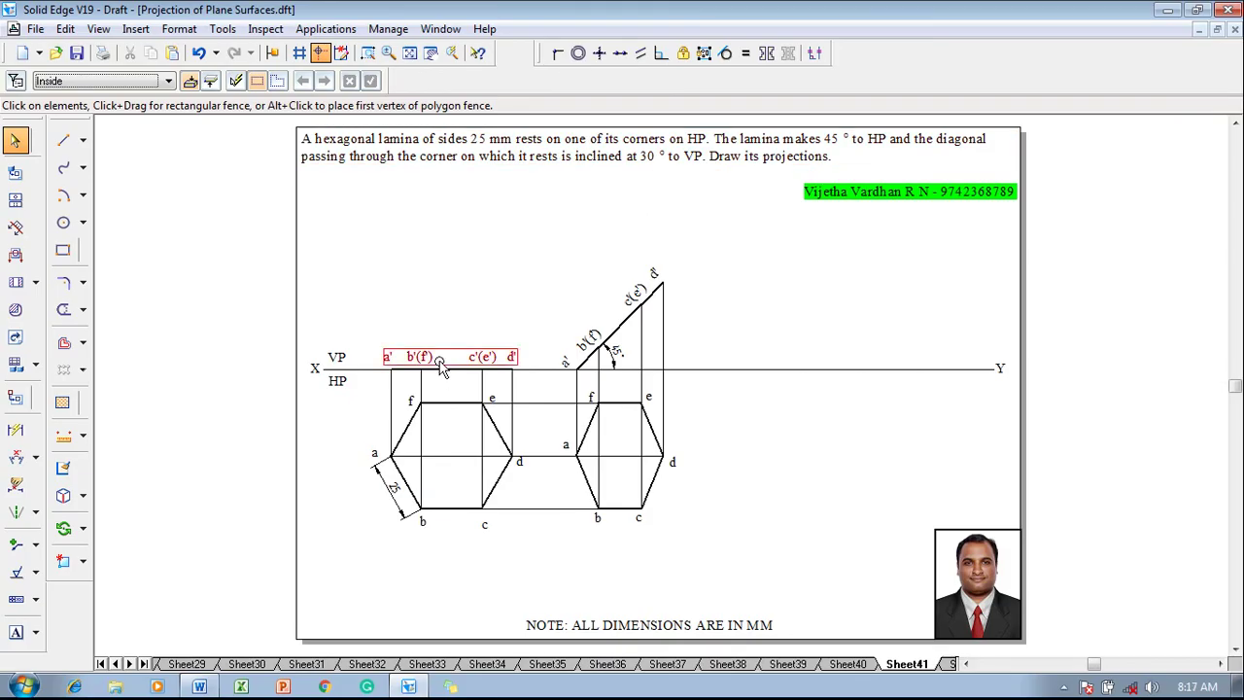
Add width dimensions below both hexagons: 50 for the original, 35.36 for the new view.
left_click(17, 429)
left_click(392, 393)
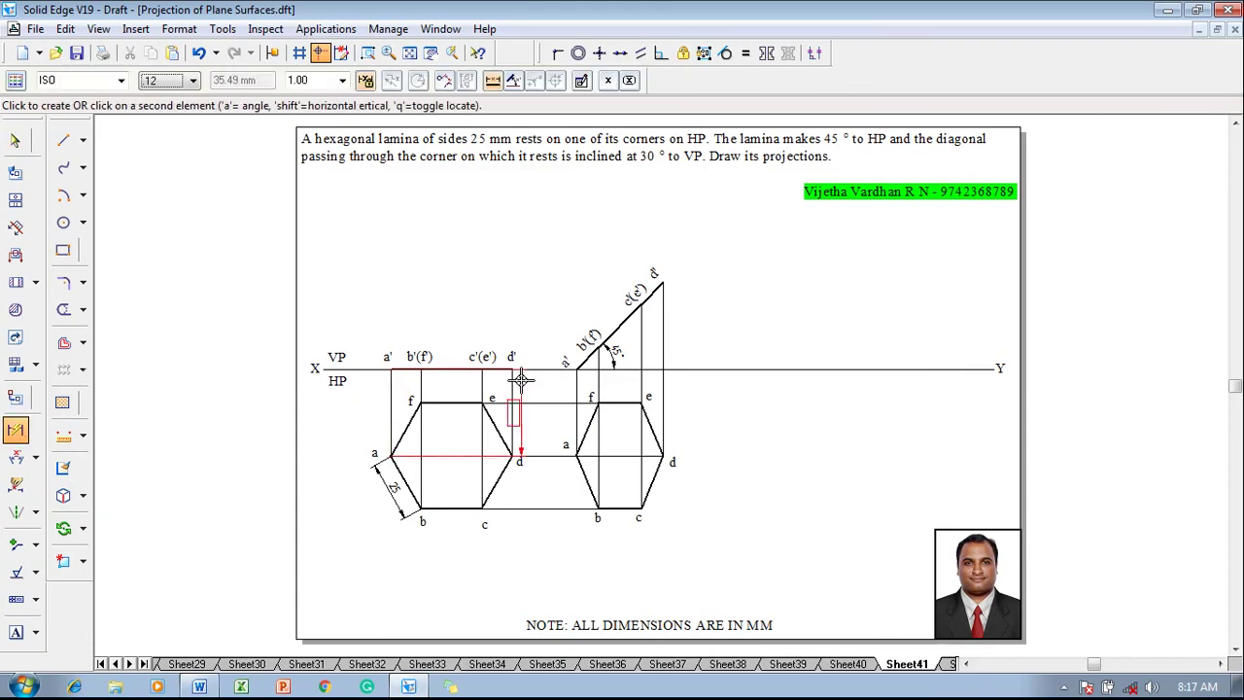
left_click(512, 409)
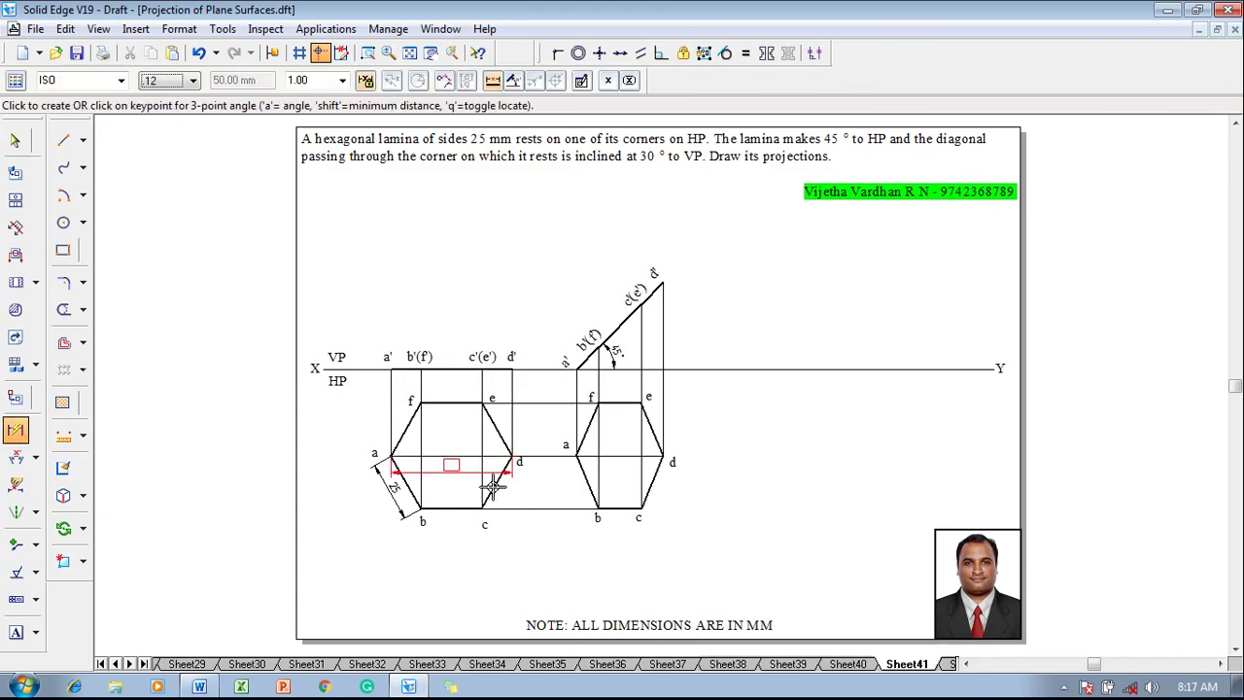
left_click(486, 546)
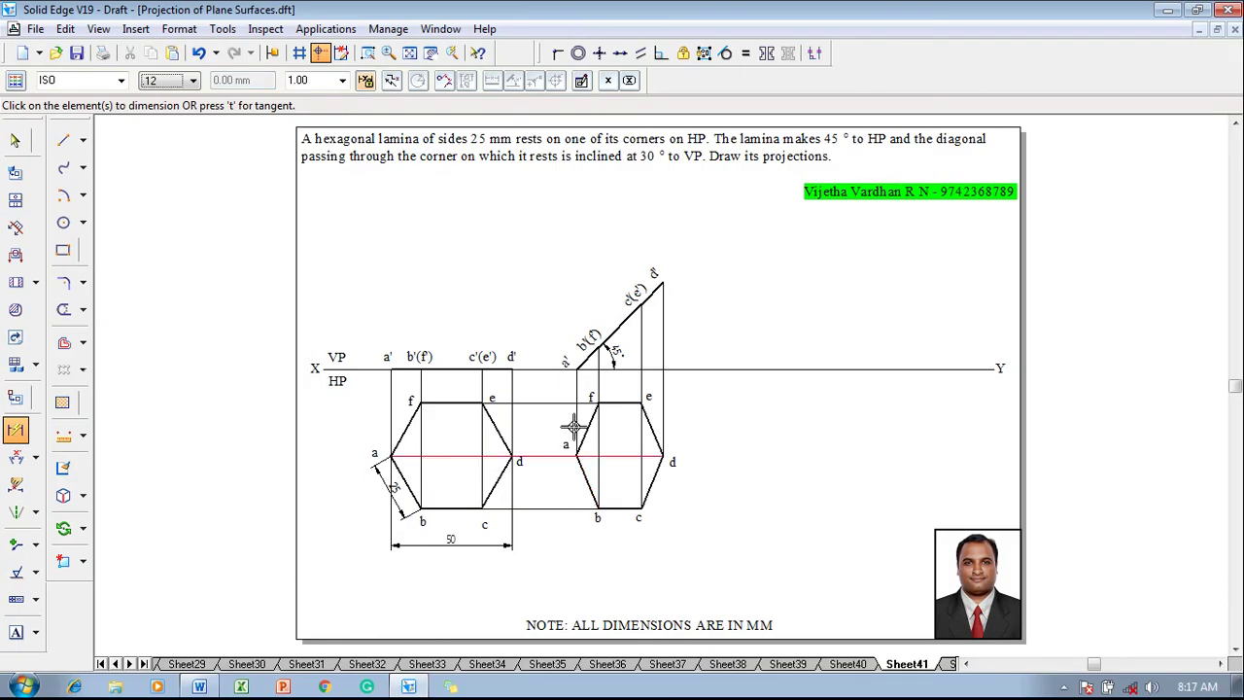
left_click(580, 455)
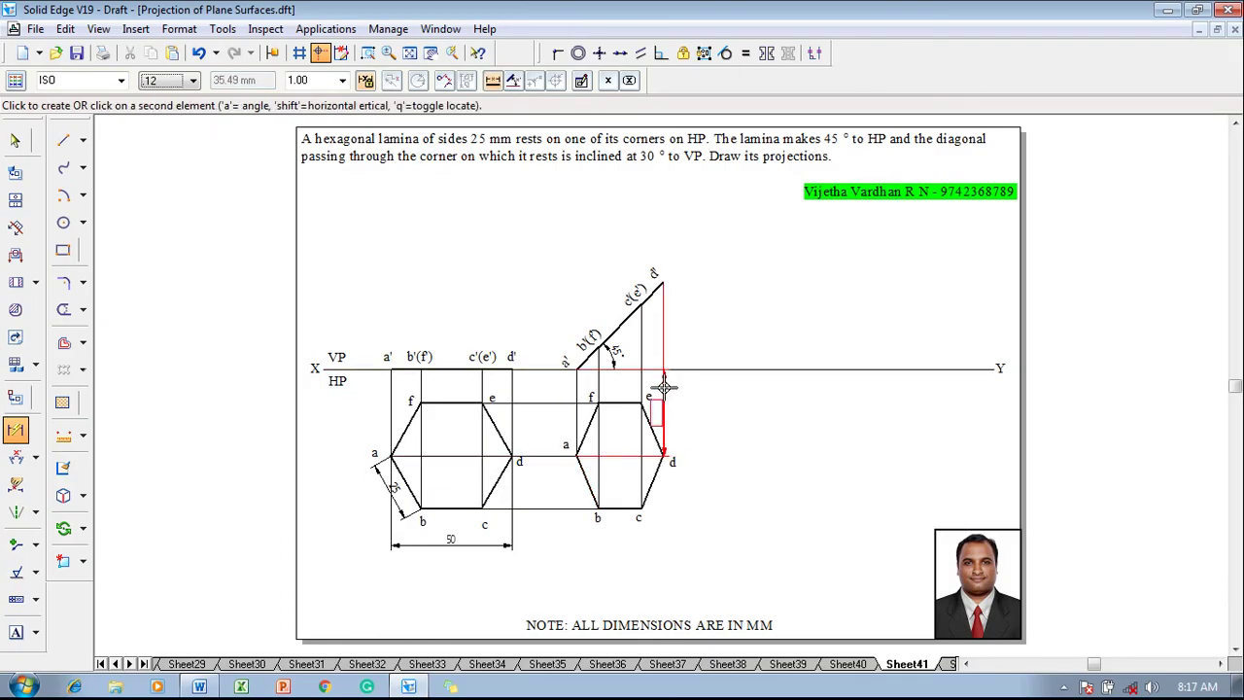
left_click(664, 428)
left_click(640, 540)
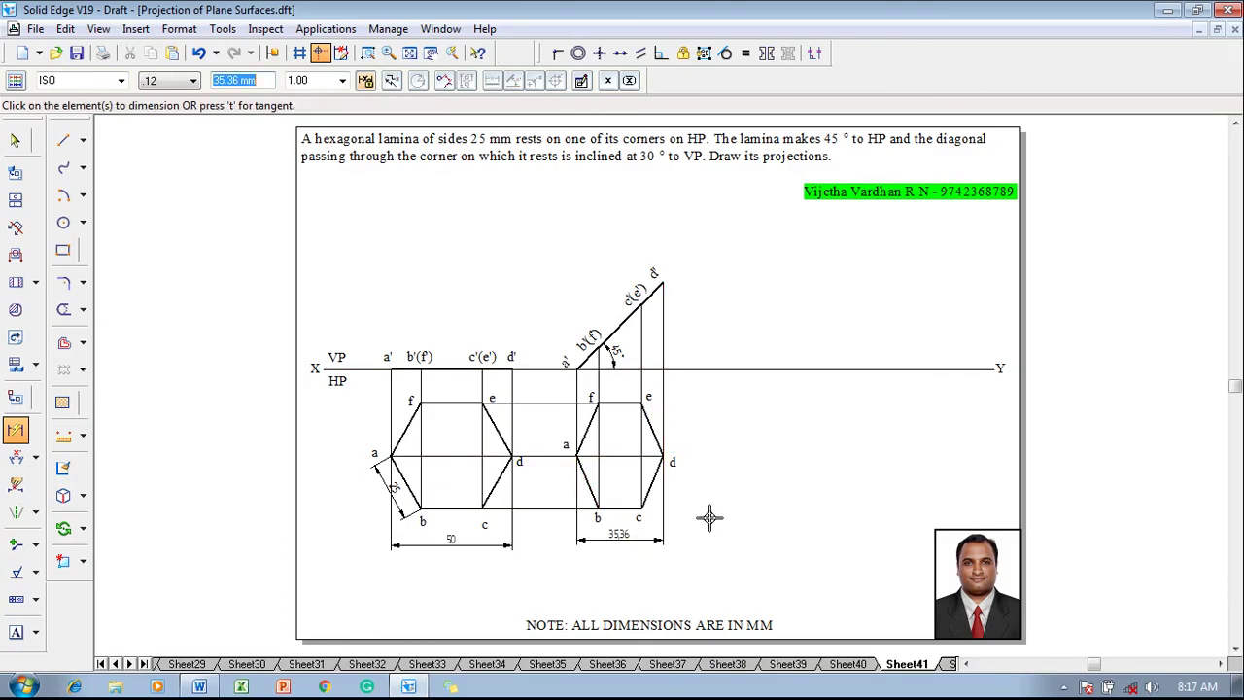
key("Escape")
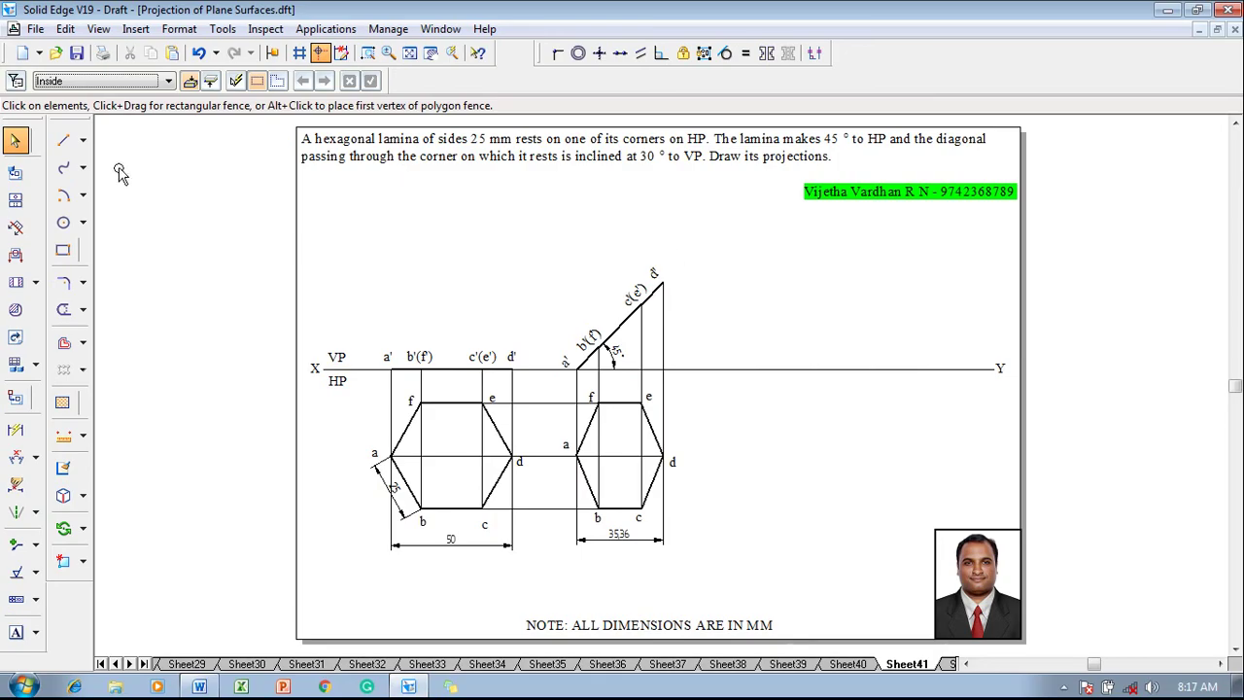
Draw a thin 0.13 mm construction line from the XY line down-left toward c'(e').
left_click(63, 139)
left_click(171, 81)
left_click(183, 101)
left_click(933, 369)
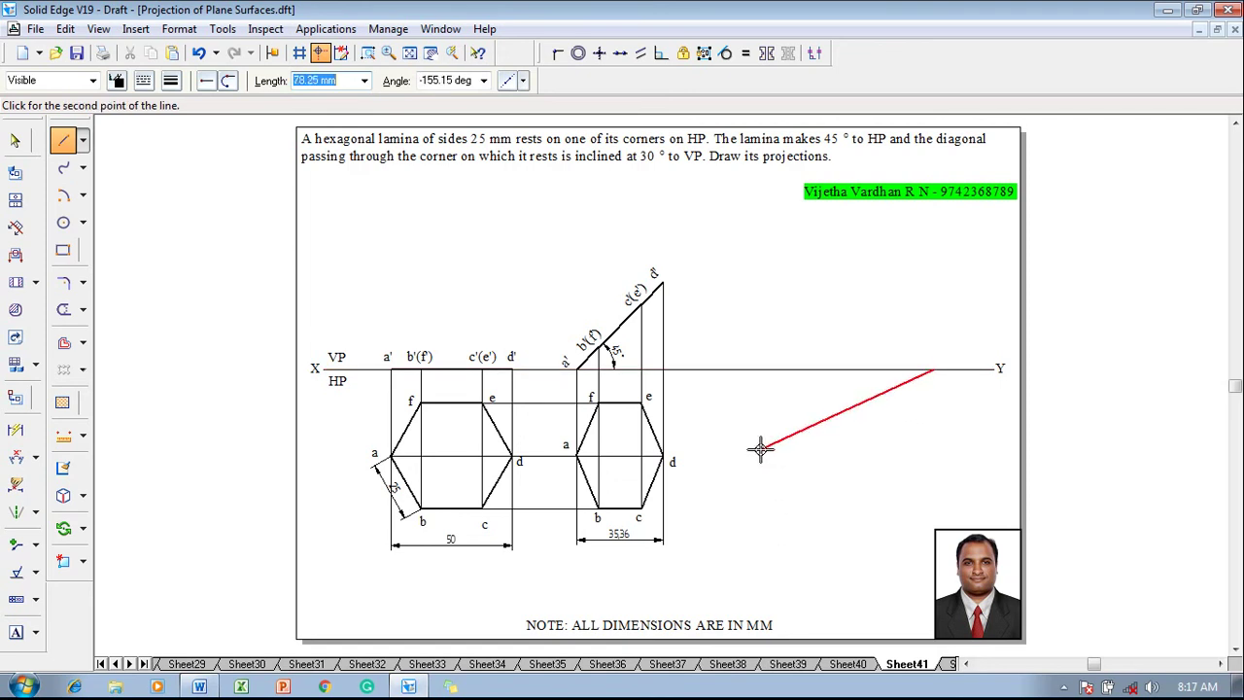
left_click(738, 496)
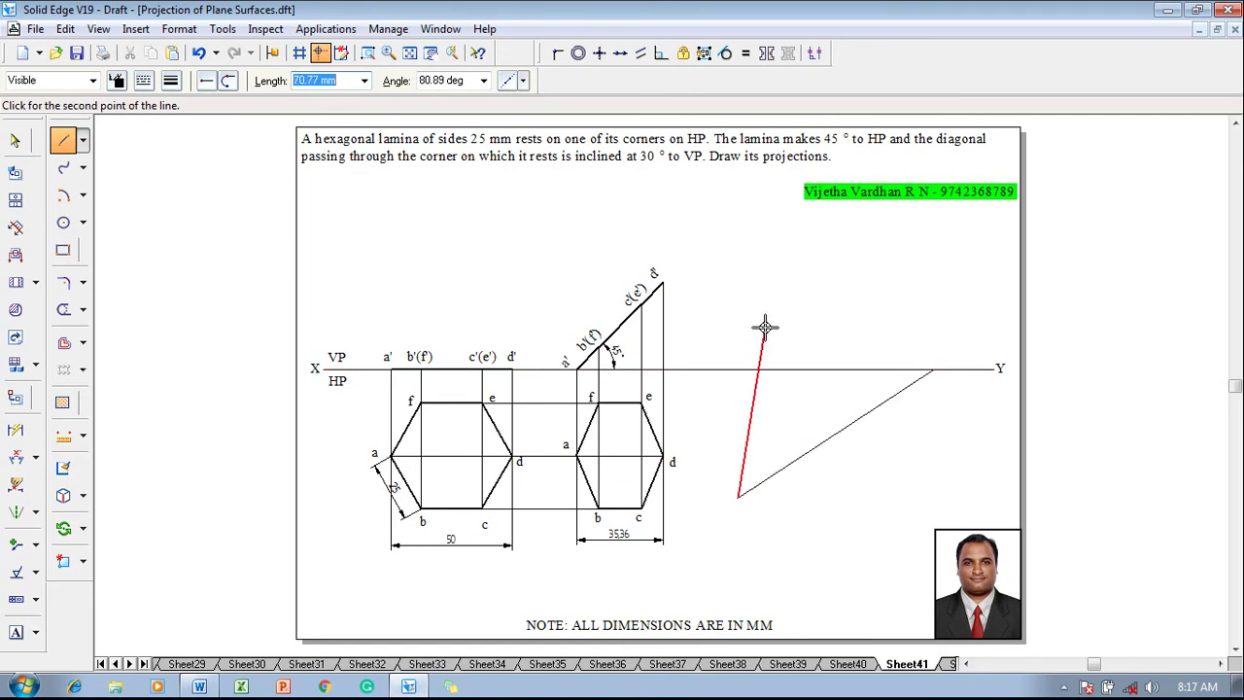
left_click(474, 345)
key("Escape")
Drive the line's angle to XY to 30° with a dimension and delete the leftover construction line.
left_click(16, 461)
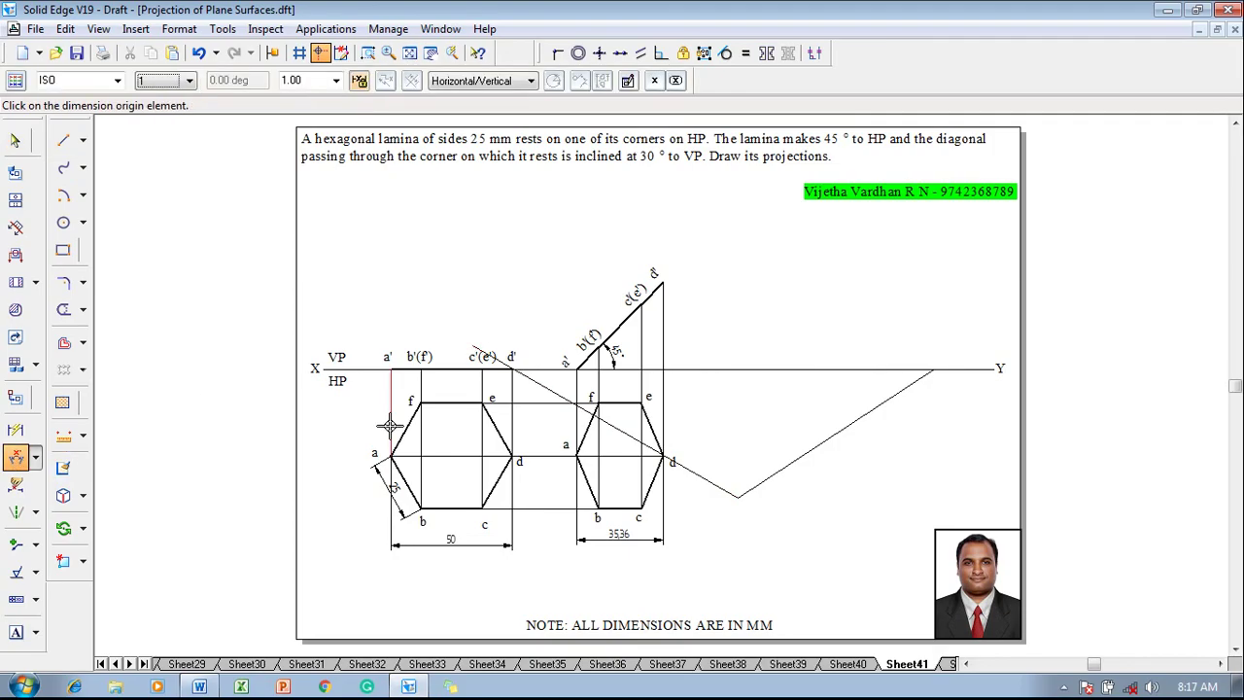
left_click(899, 392)
left_click(894, 368)
left_click(901, 377)
type("30")
key("Return")
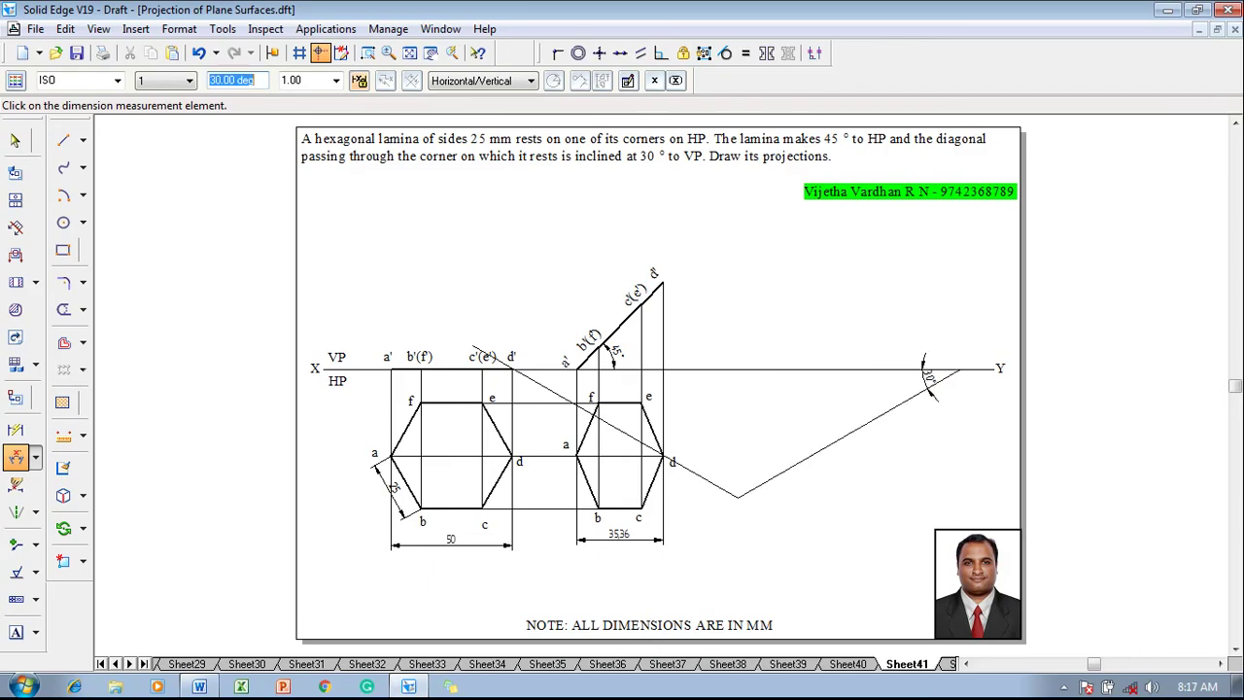
key("Escape")
left_click(721, 486)
key("Delete")
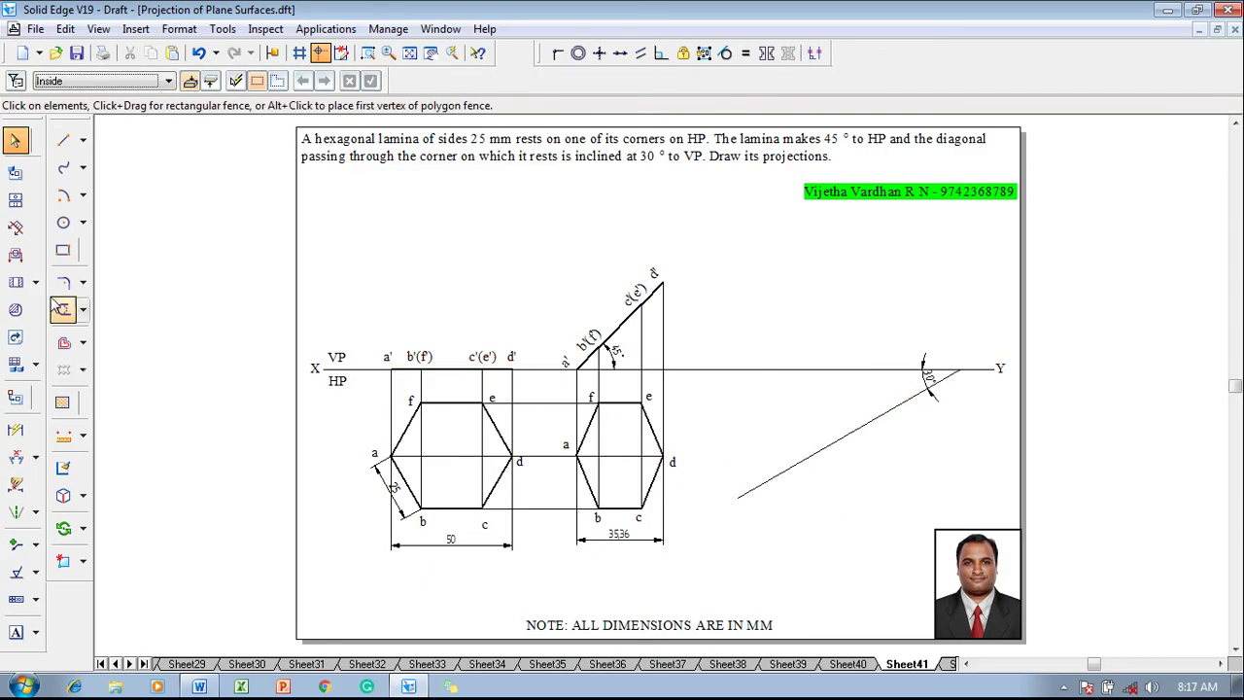
Place a 2.00 mm-wide point on the 30° inclined line.
left_click(83, 140)
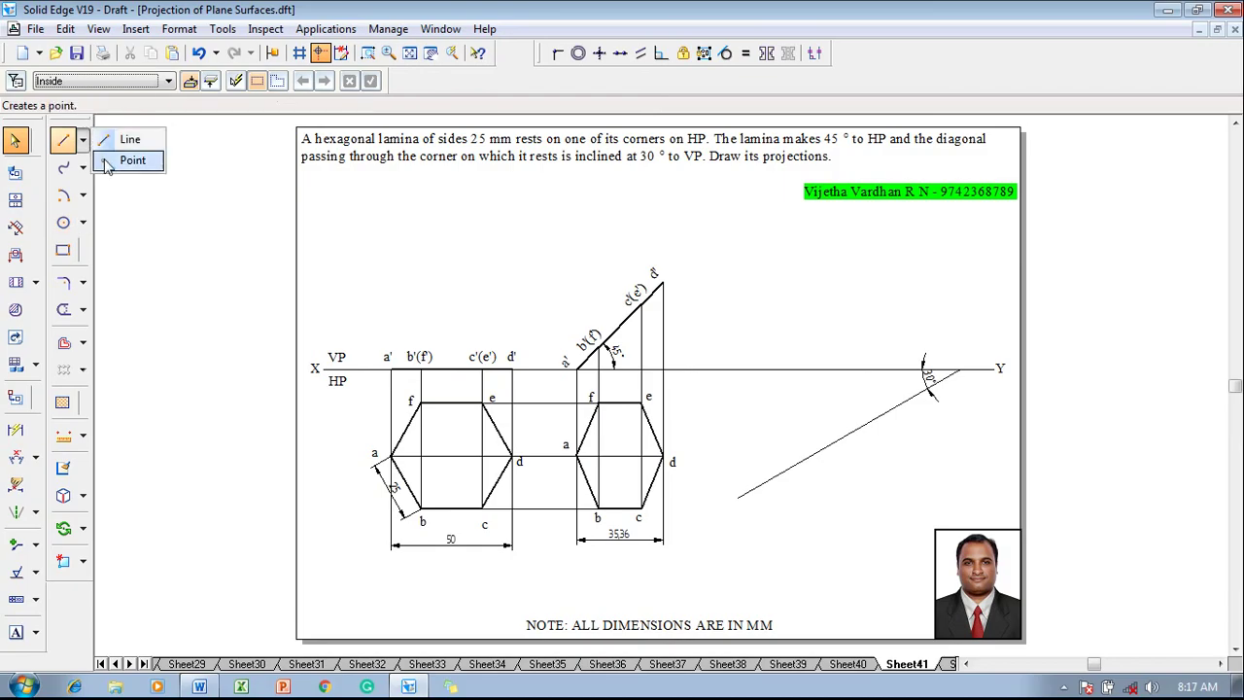
left_click(124, 158)
left_click(171, 81)
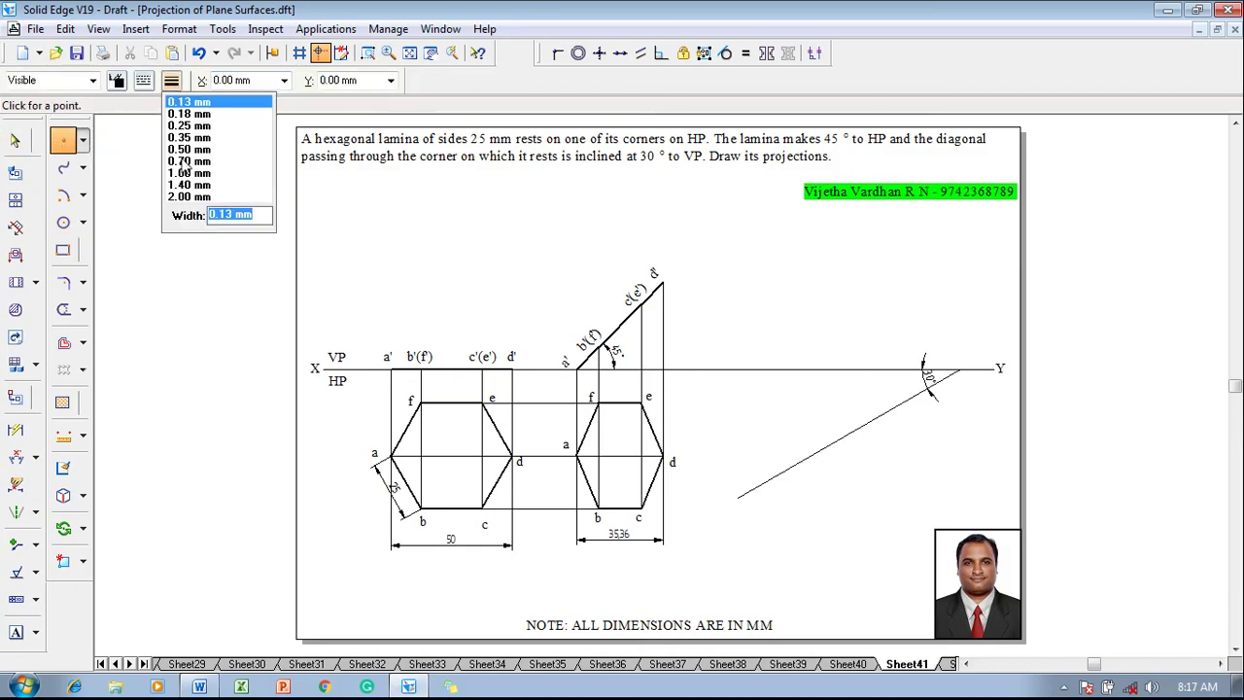
left_click(181, 197)
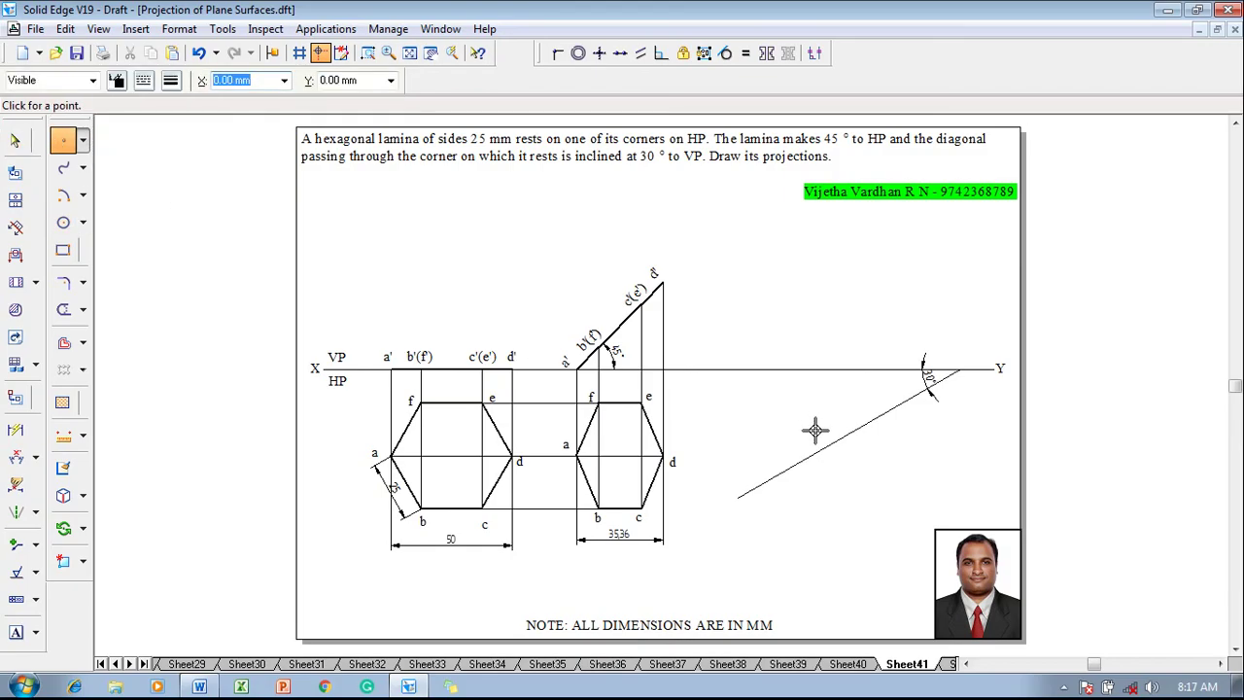
left_click(766, 483)
key("Escape")
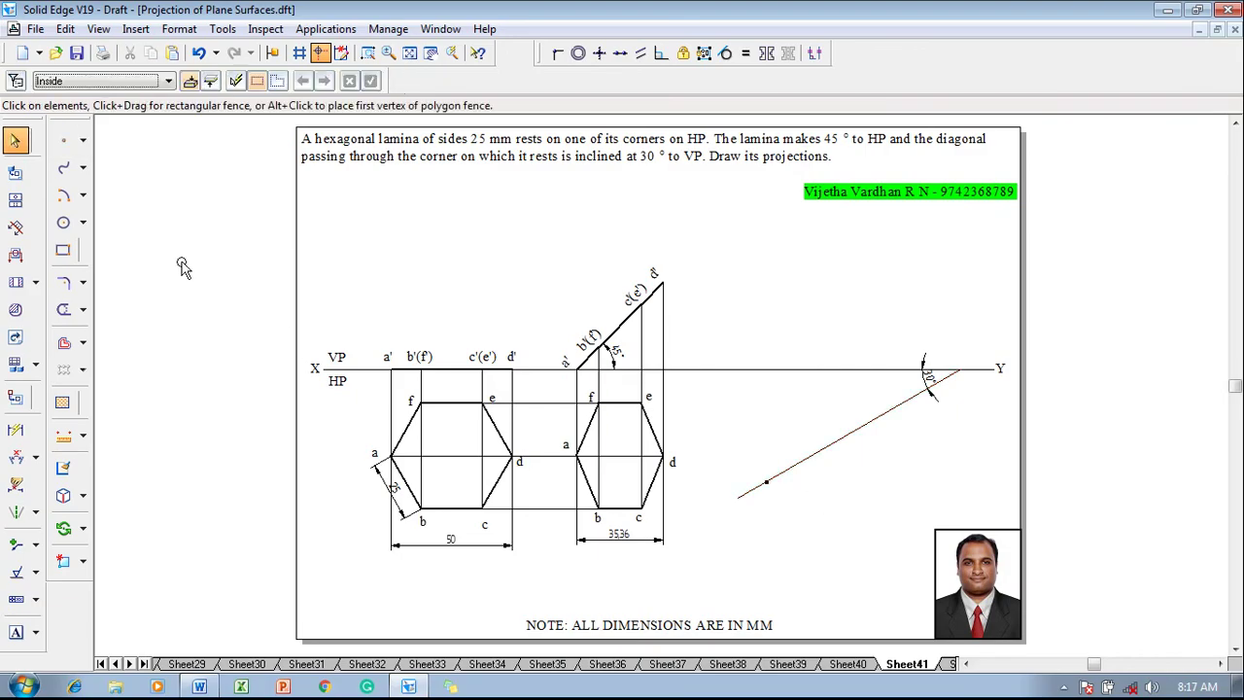
Draw a 50 mm-radius centre arc from the line's lower end, cutting the 30° line.
left_click(63, 195)
left_click(170, 81)
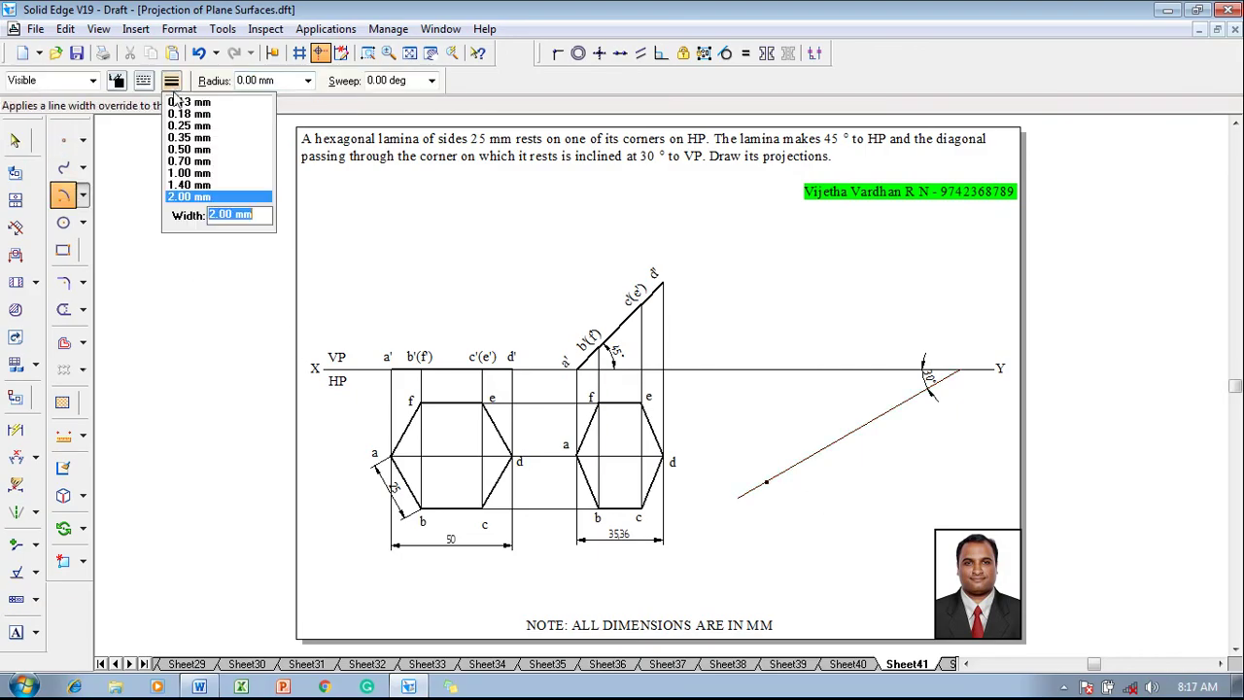
key("Return")
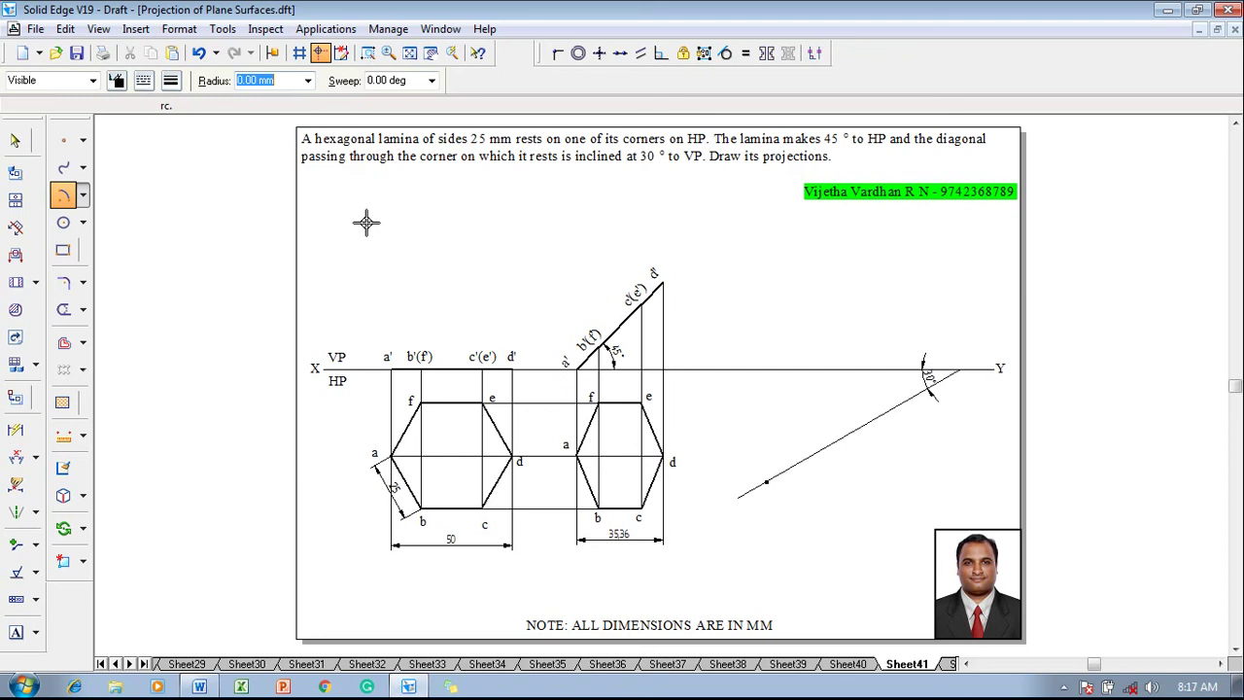
left_click(767, 483)
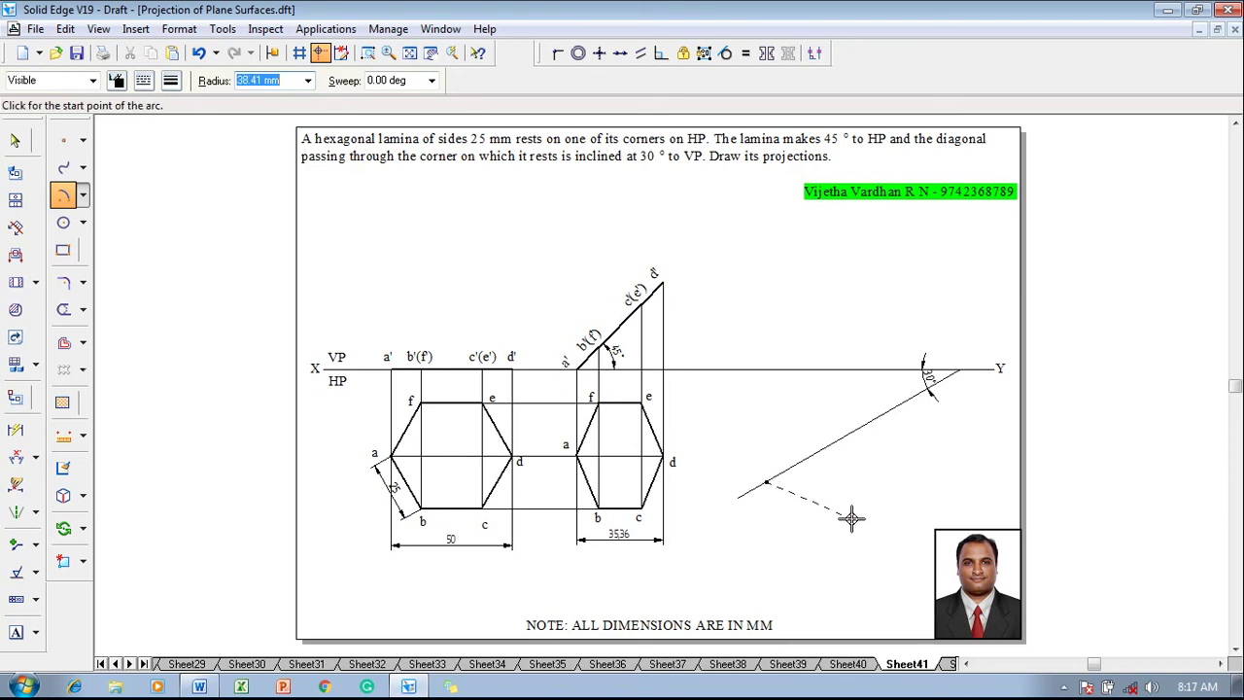
type("50")
key("Tab")
left_click(895, 404)
left_click(877, 393)
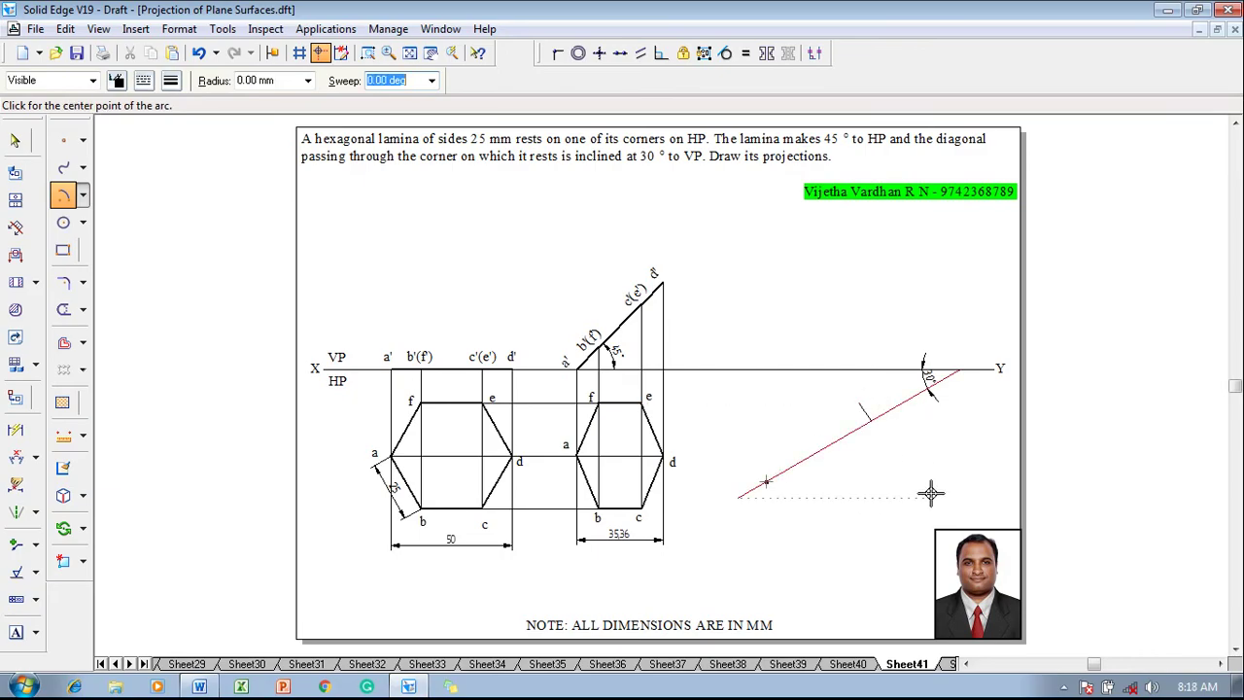
key("Escape")
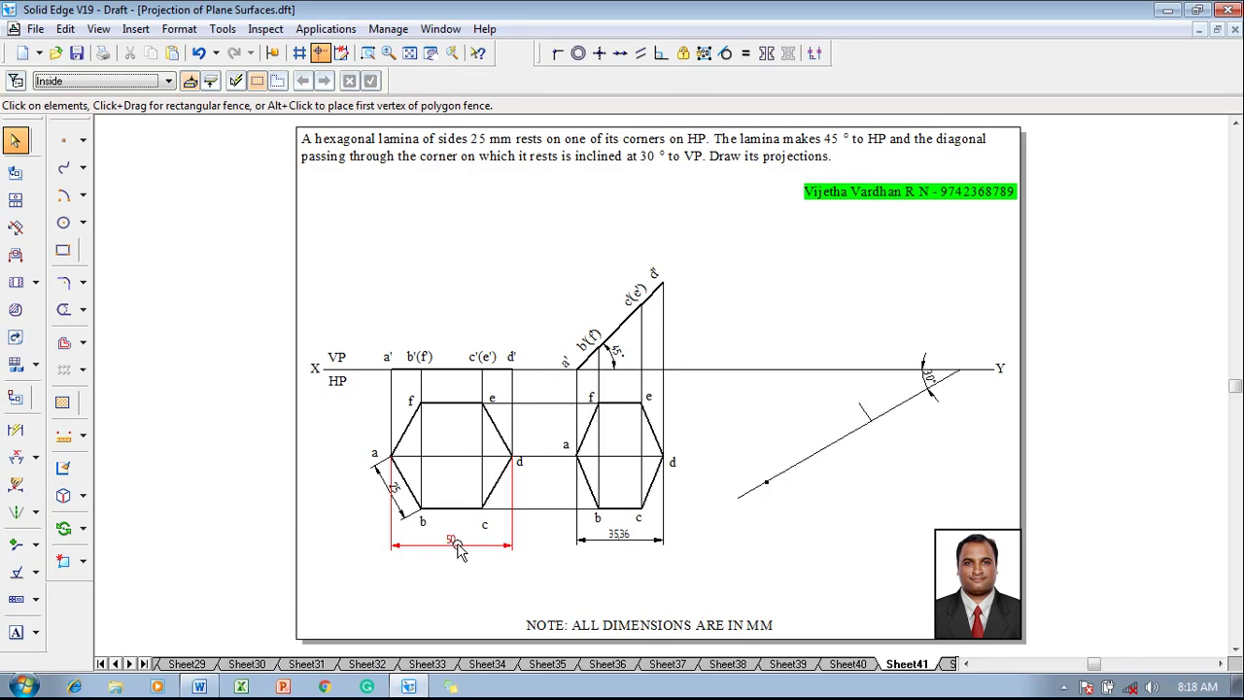
Draw a horizontal line from the 50 mm arc mark.
left_click(458, 549)
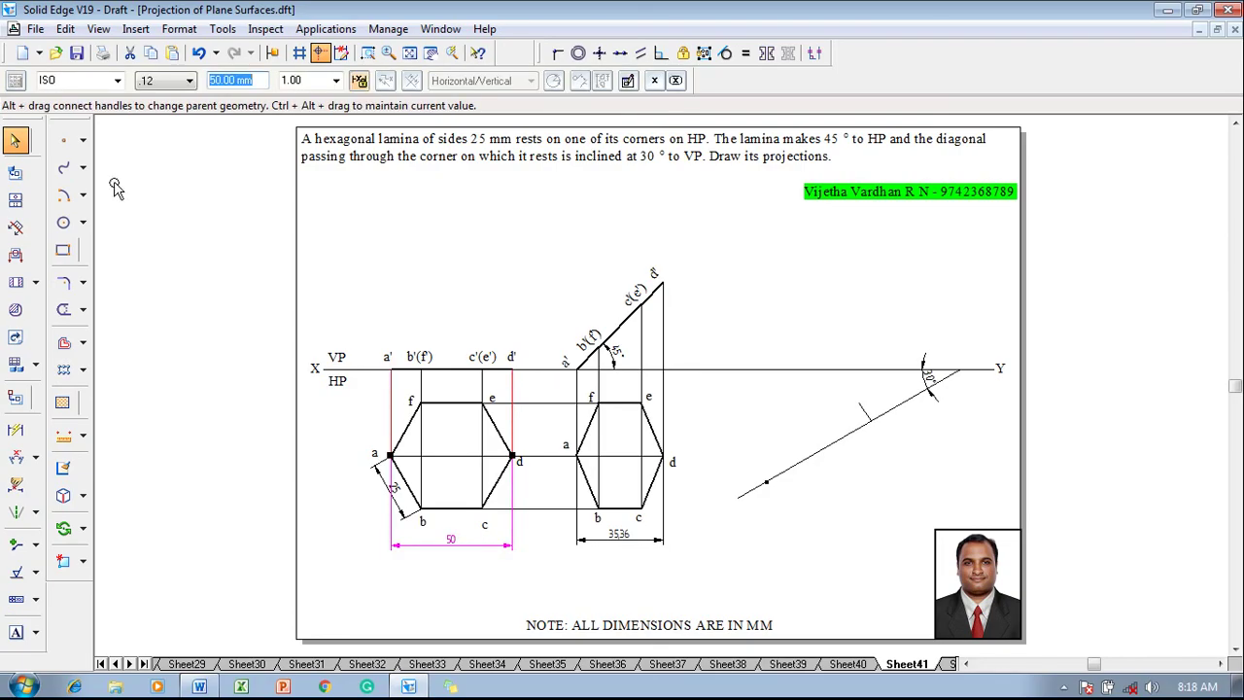
left_click(83, 140)
left_click(121, 135)
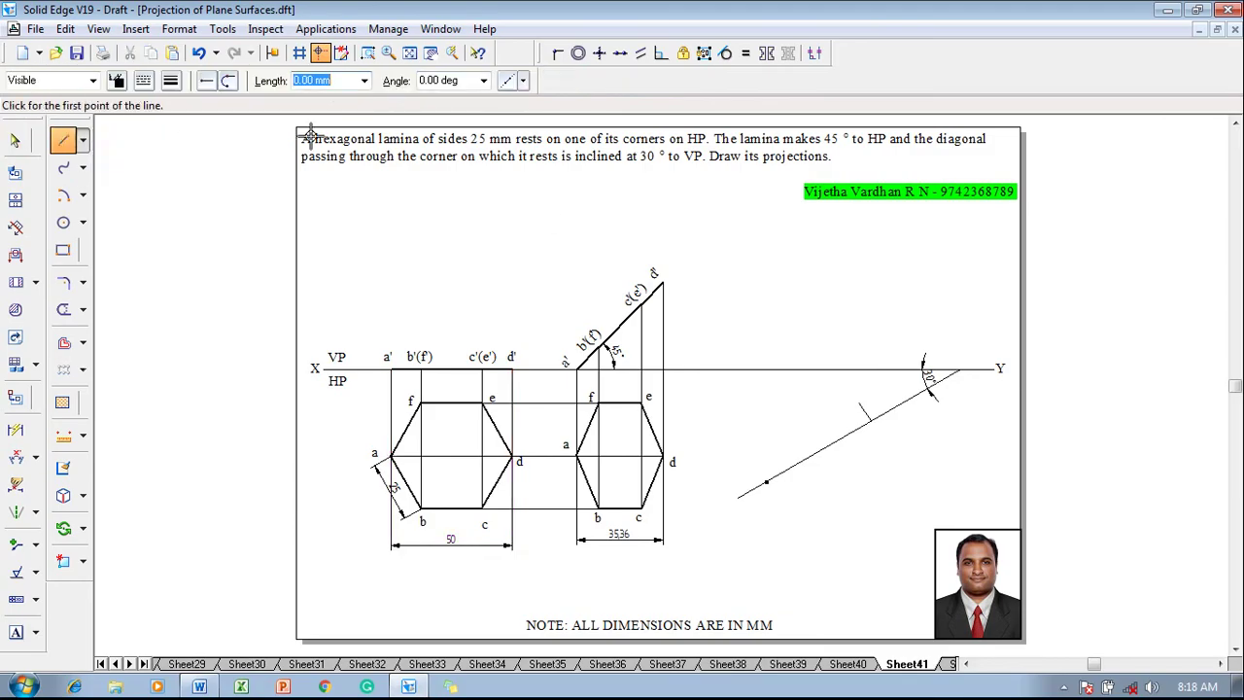
left_click(868, 421)
left_click(814, 420)
key("Escape")
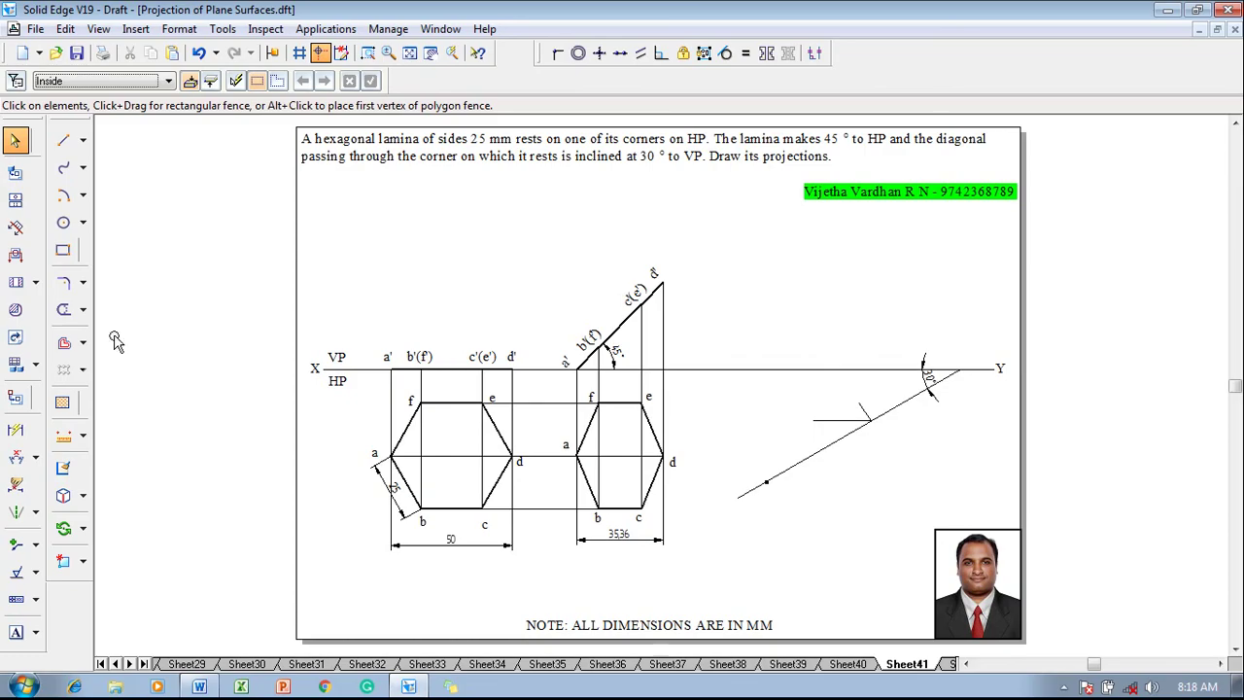
Draw a 35.36 mm-radius centre arc about the marked point across the horizontal line.
left_click(63, 196)
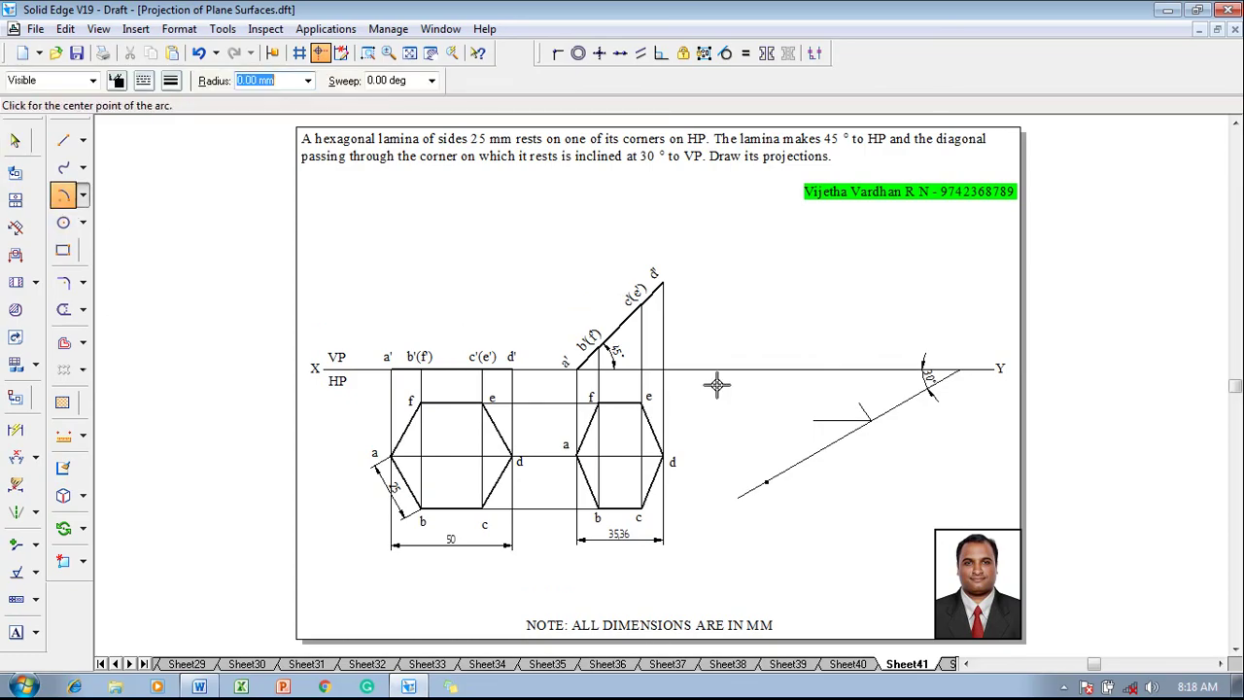
left_click(766, 483)
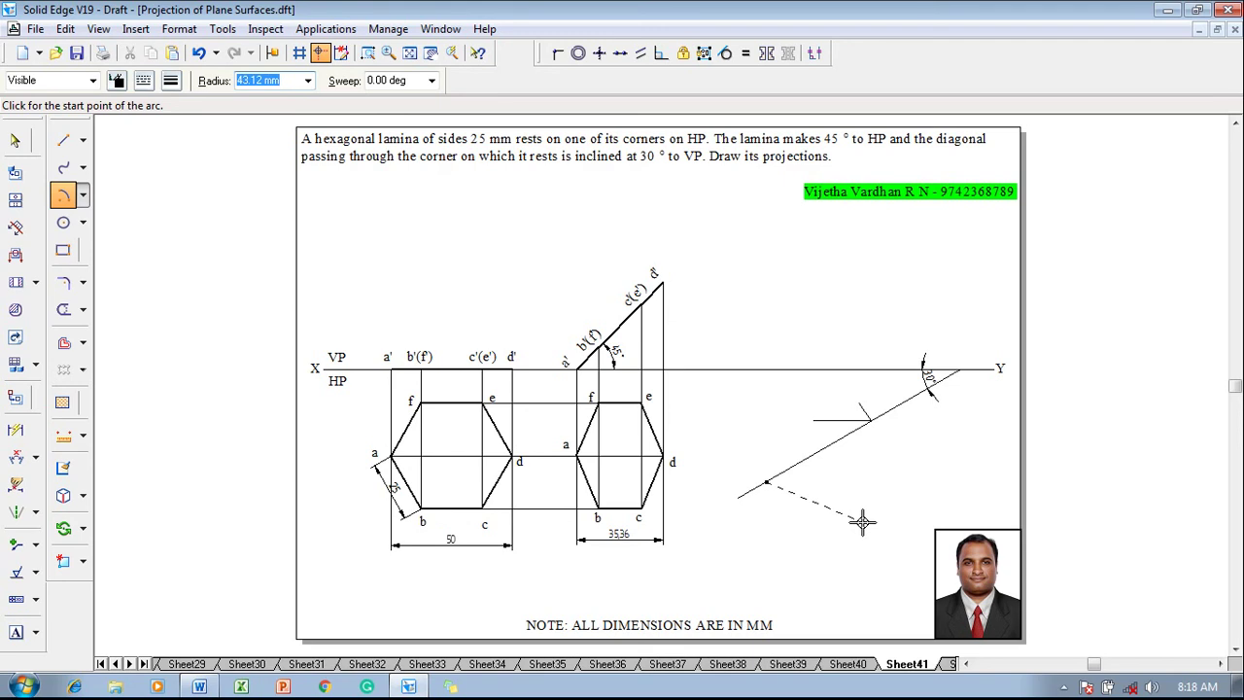
type("35.36")
key("Tab")
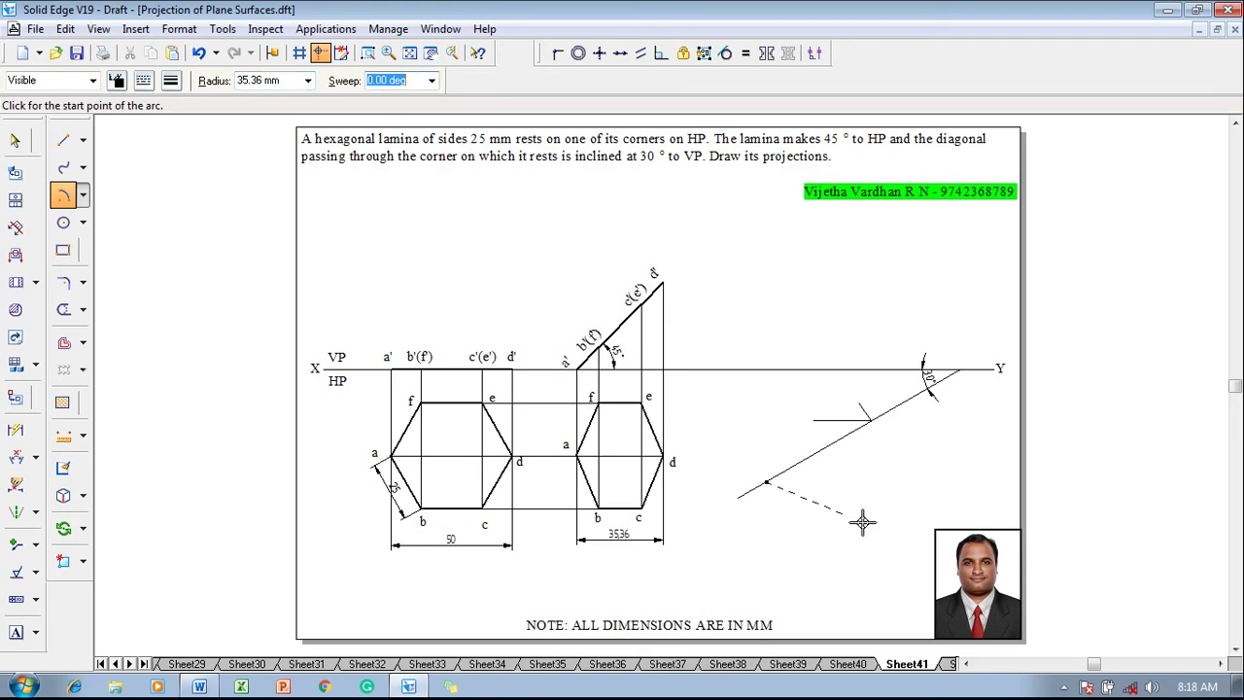
left_click(811, 388)
key("Escape")
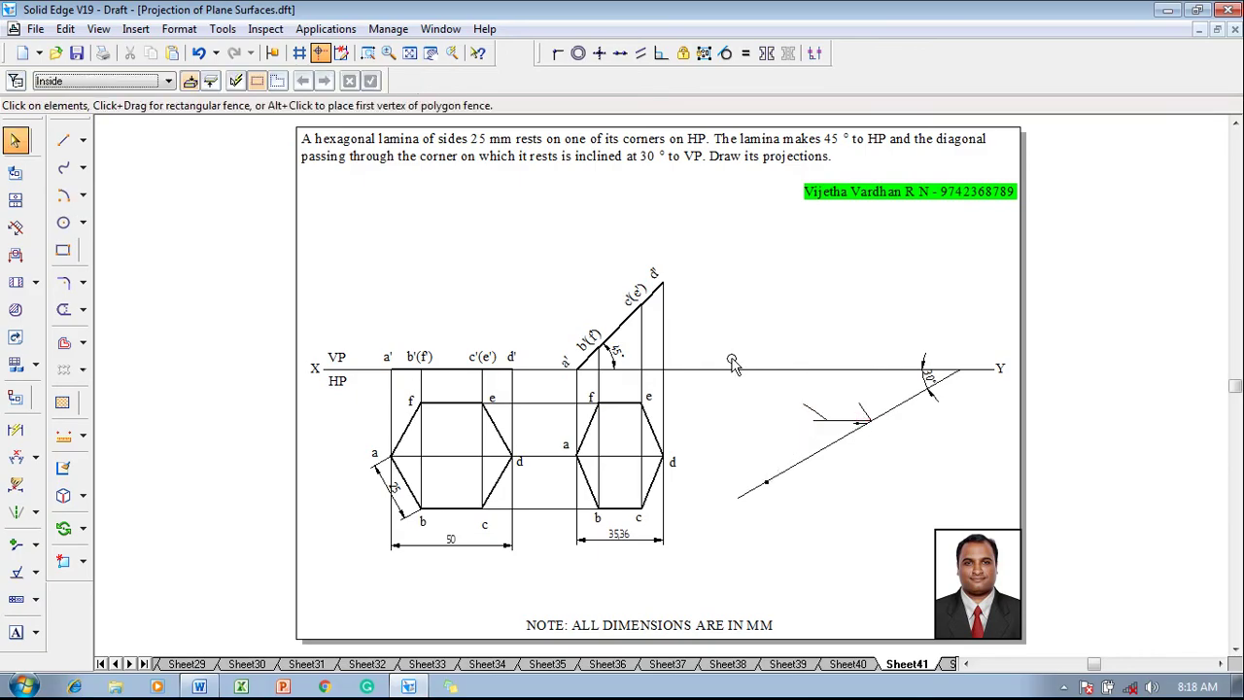
Draw a line from the marked point to the arc's intersection with the horizontal line.
left_click(64, 141)
left_click(172, 81)
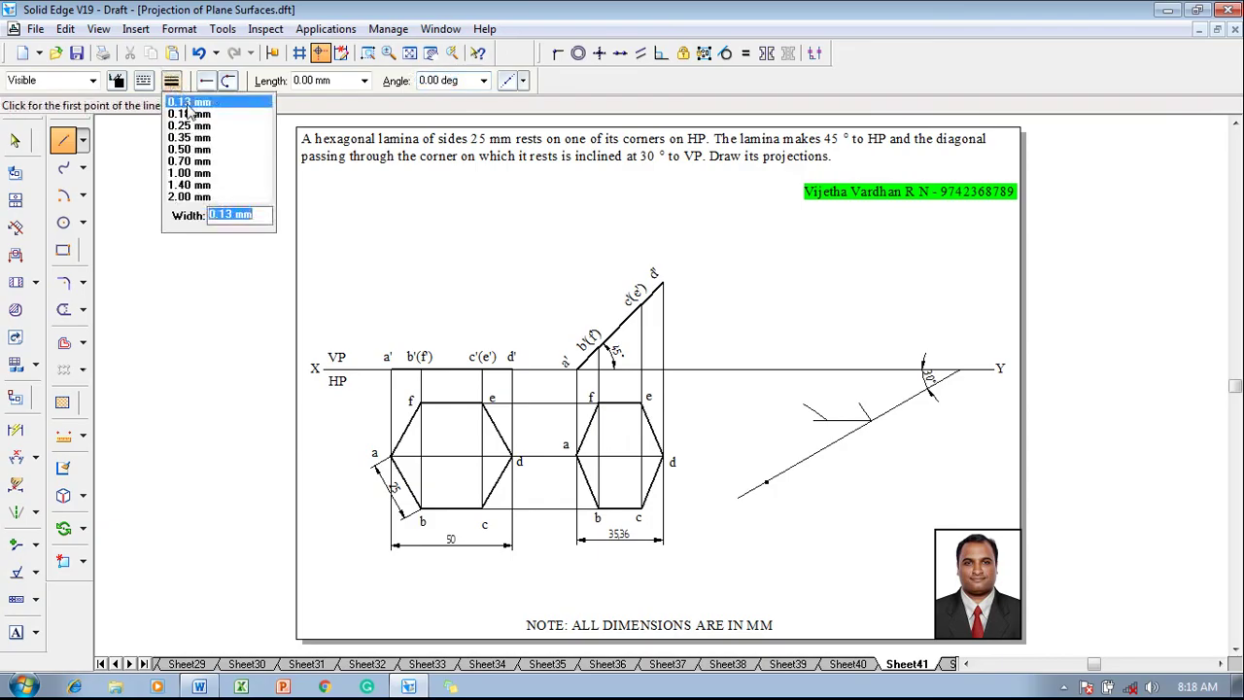
left_click(767, 480)
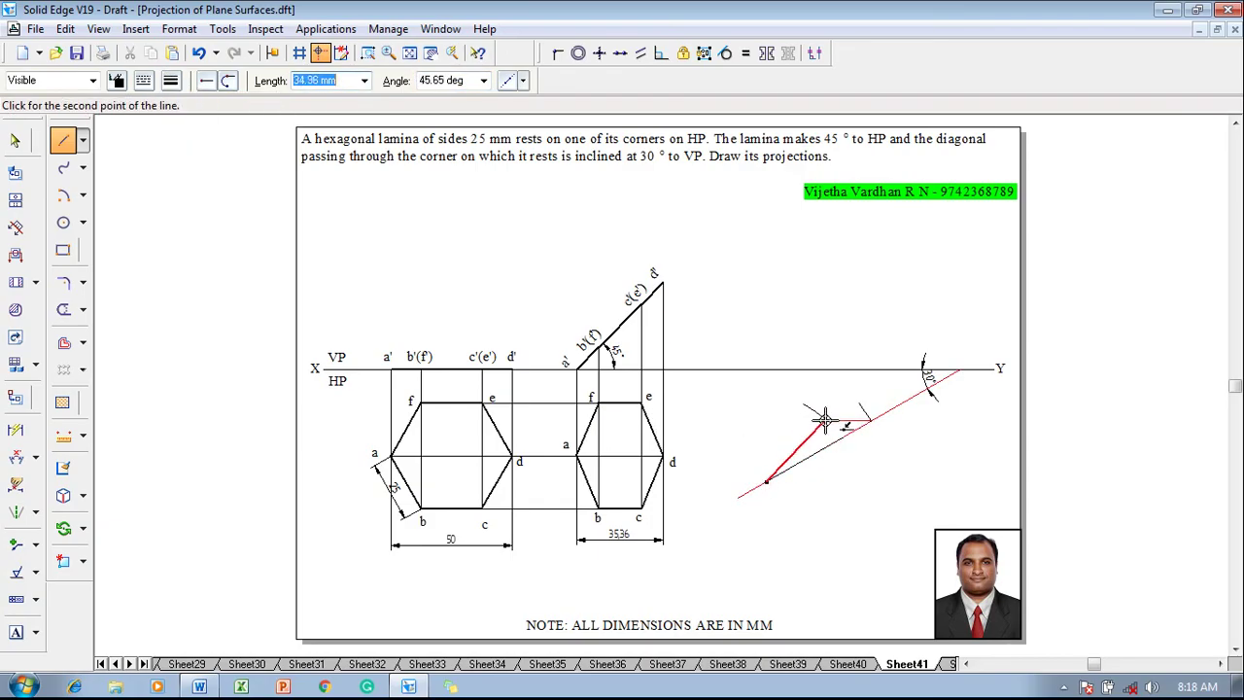
left_click(827, 420)
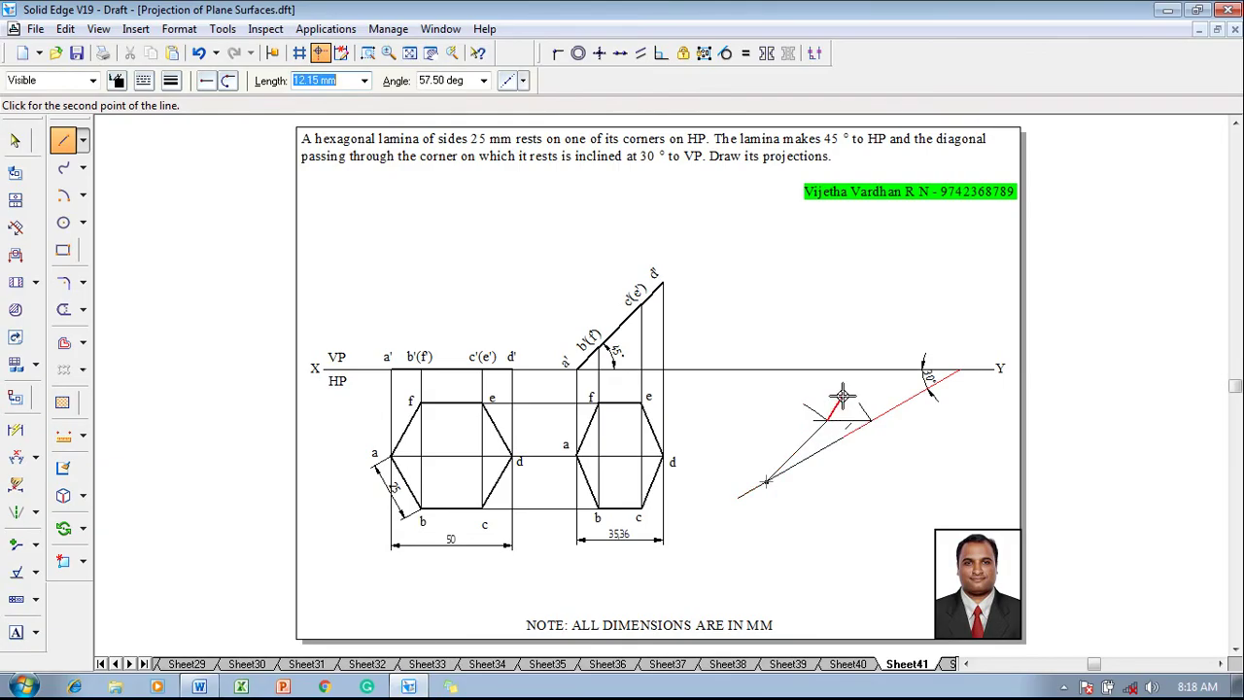
key("Escape")
Add a 45° angle-between dimension from the new line to the XY line.
left_click(34, 460)
left_click(226, 485)
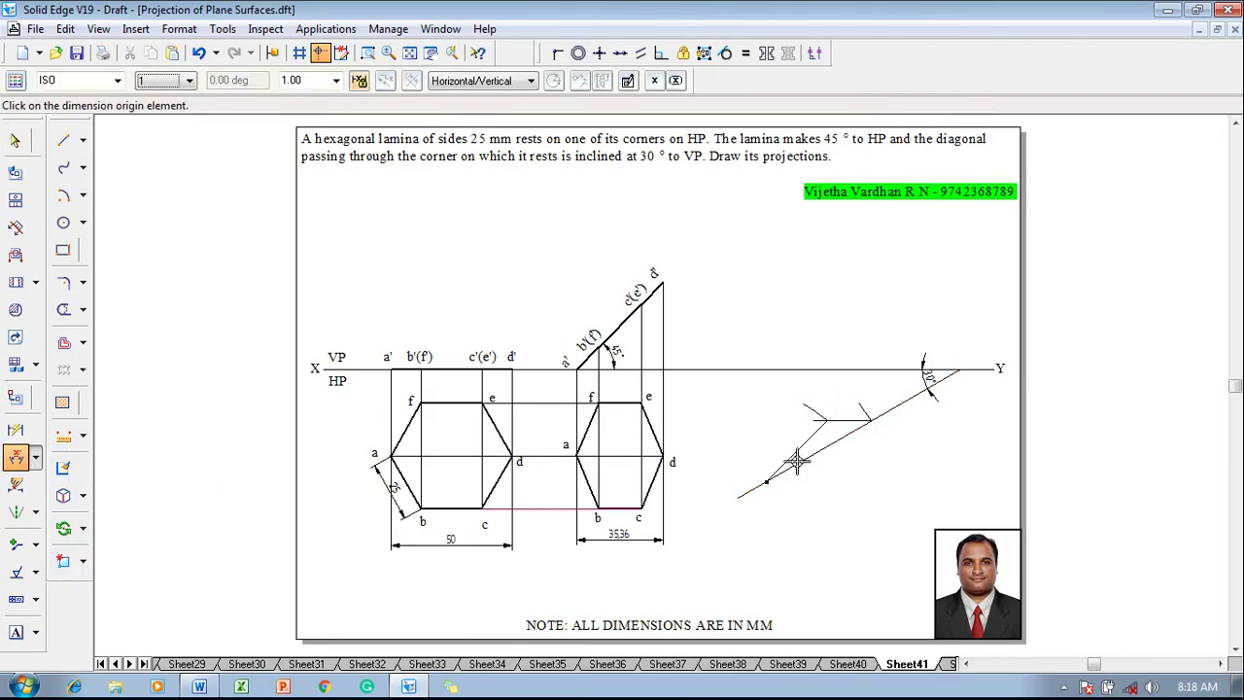
left_click(819, 435)
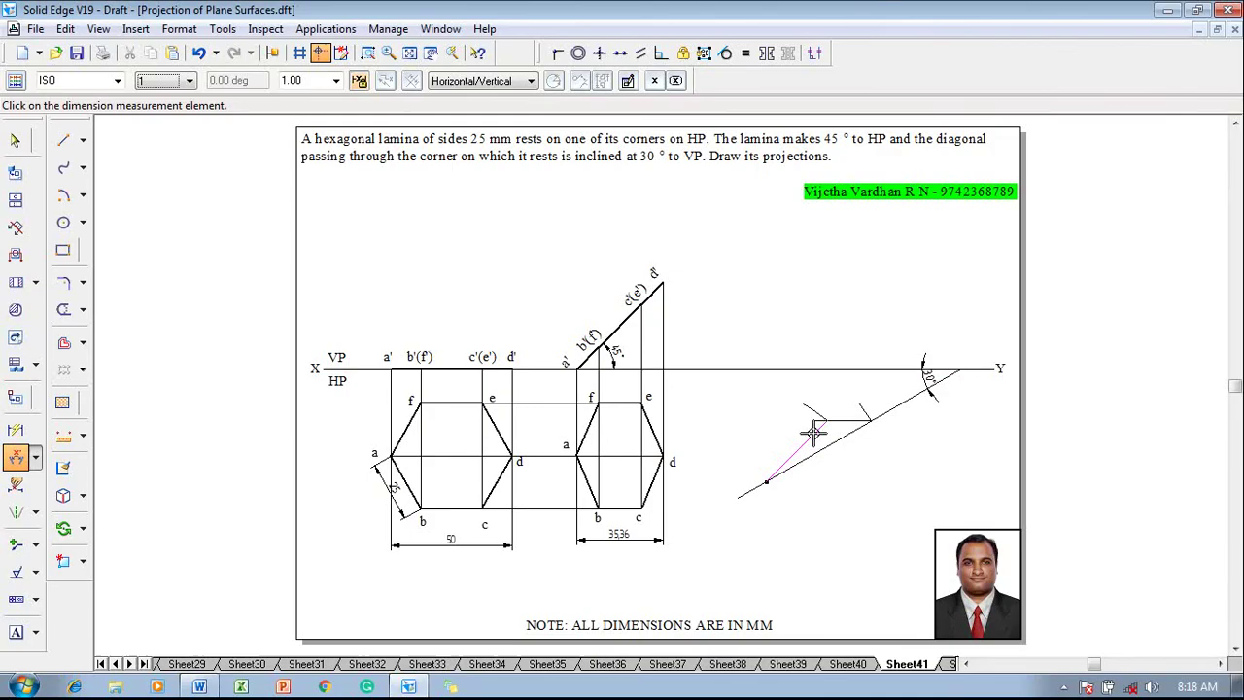
left_click(864, 369)
left_click(859, 367)
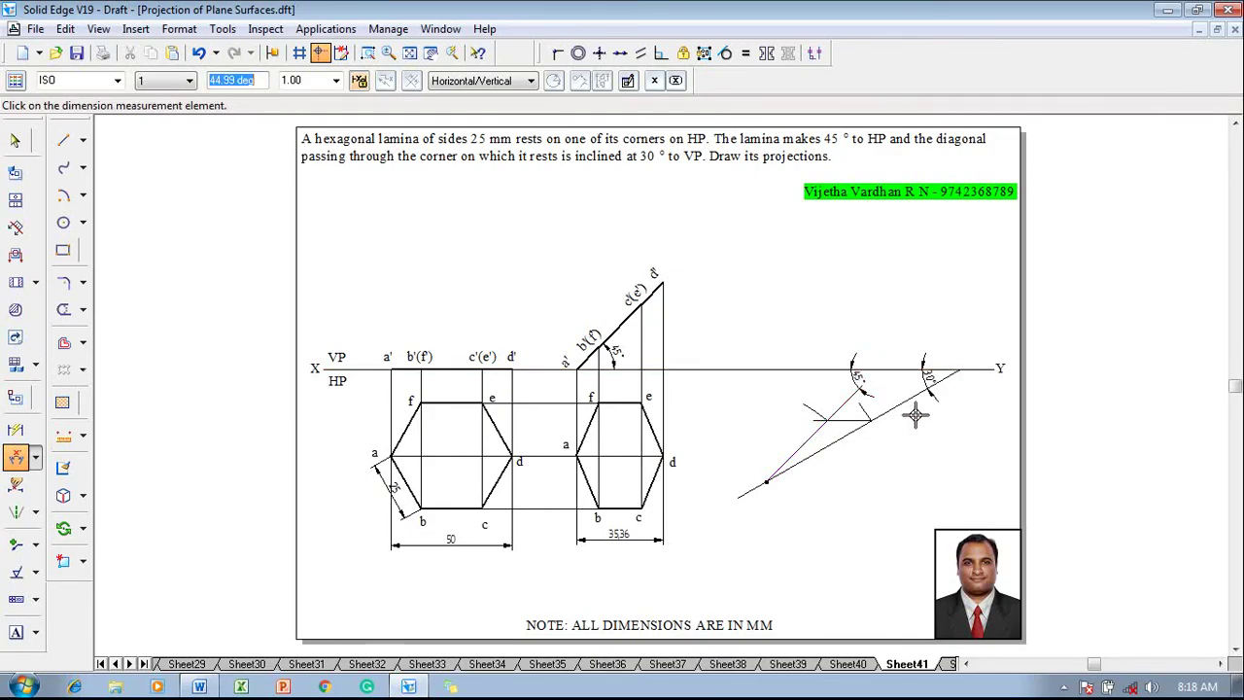
key("Escape")
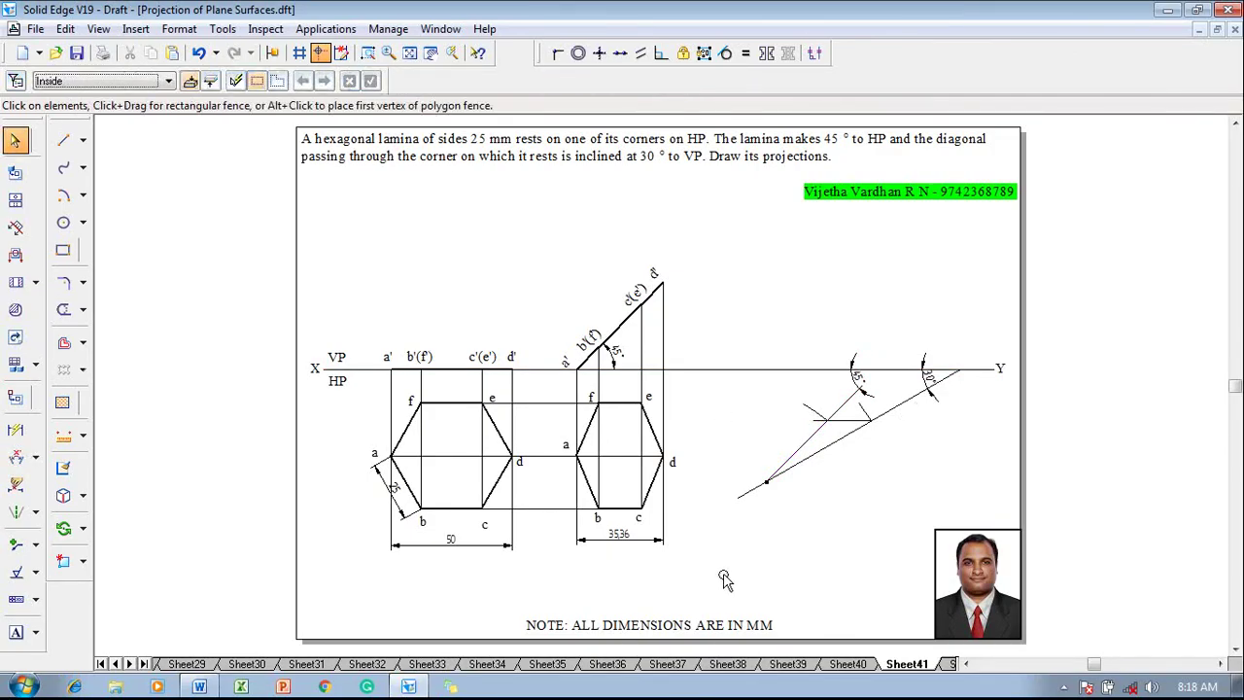
Rotate the right-hand hexagon about corner a so corner d lies on the inclined line.
left_click_drag(704, 551, 552, 376)
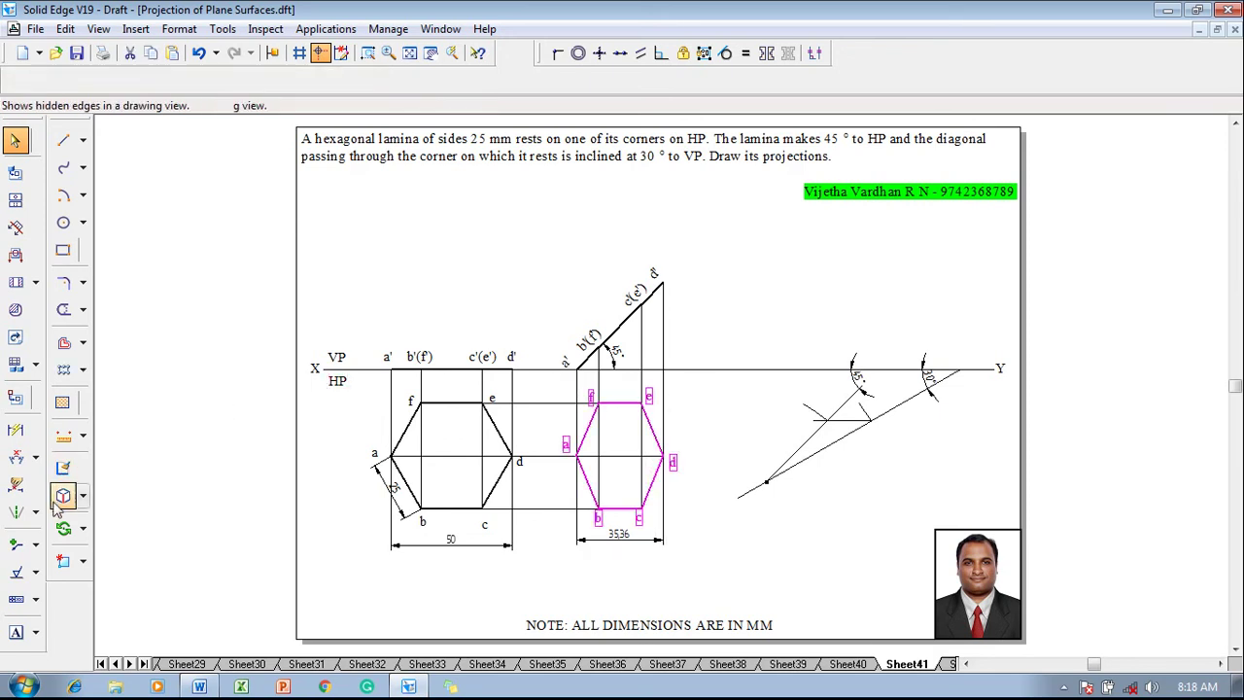
left_click(84, 529)
left_click(109, 527)
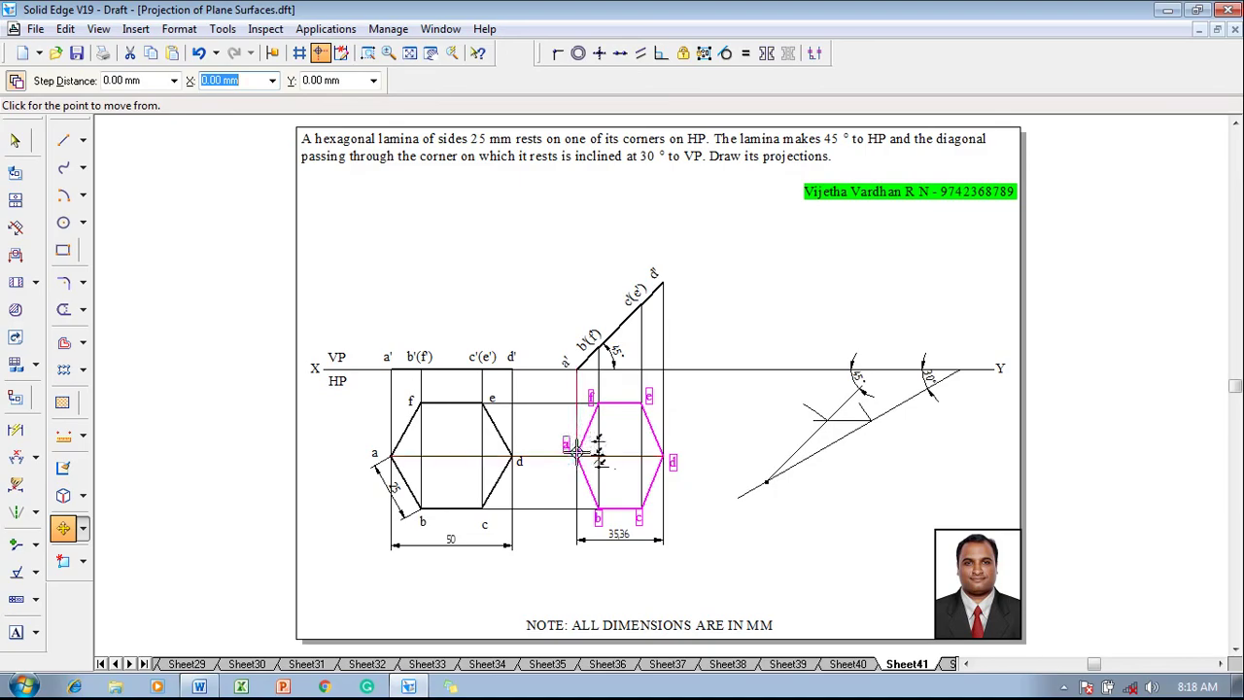
left_click(577, 456)
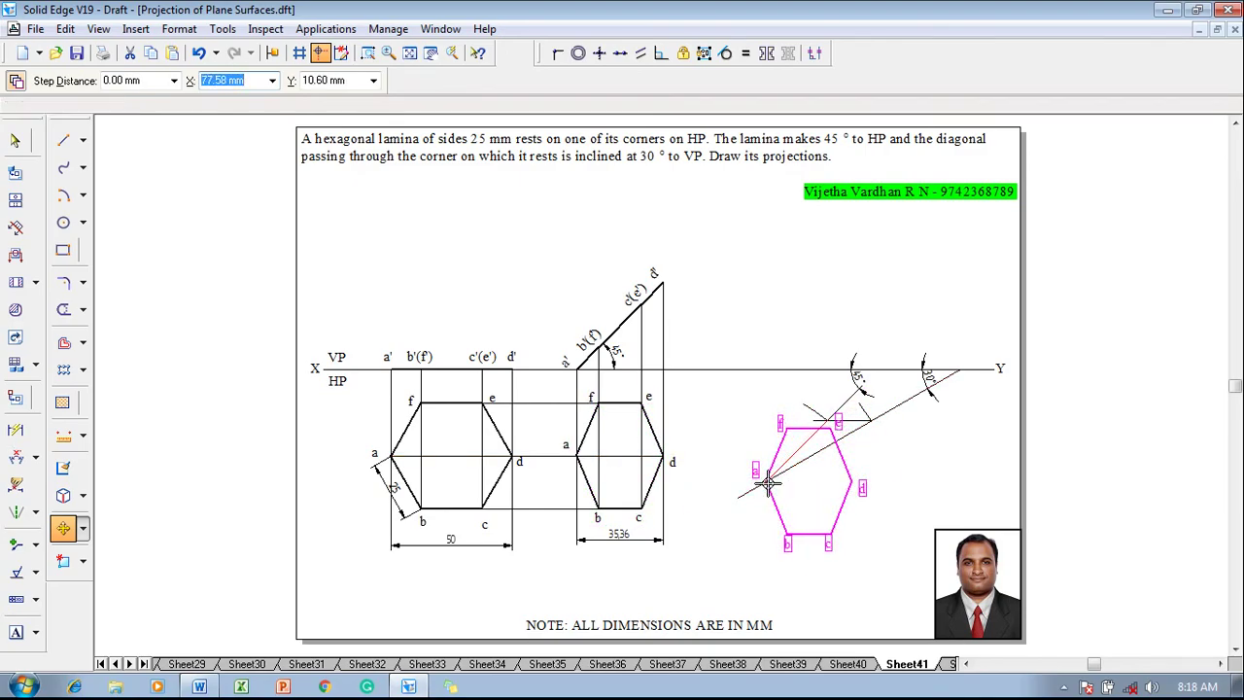
left_click(84, 532)
left_click(131, 548)
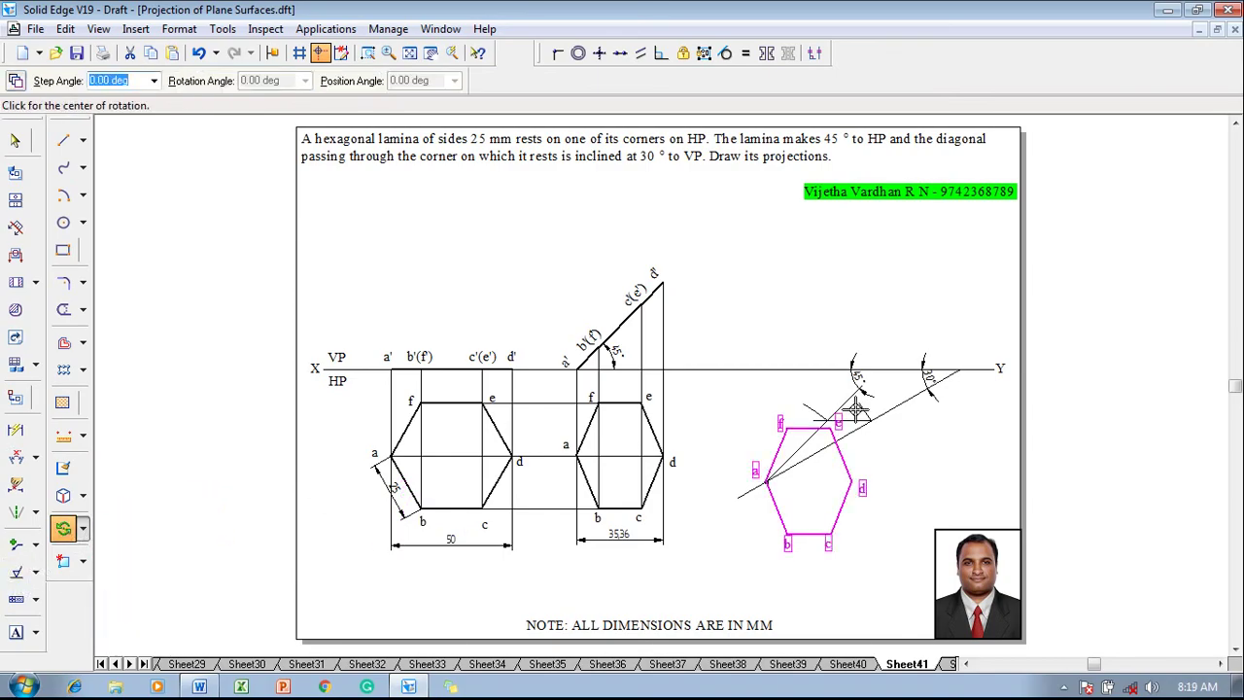
left_click(767, 479)
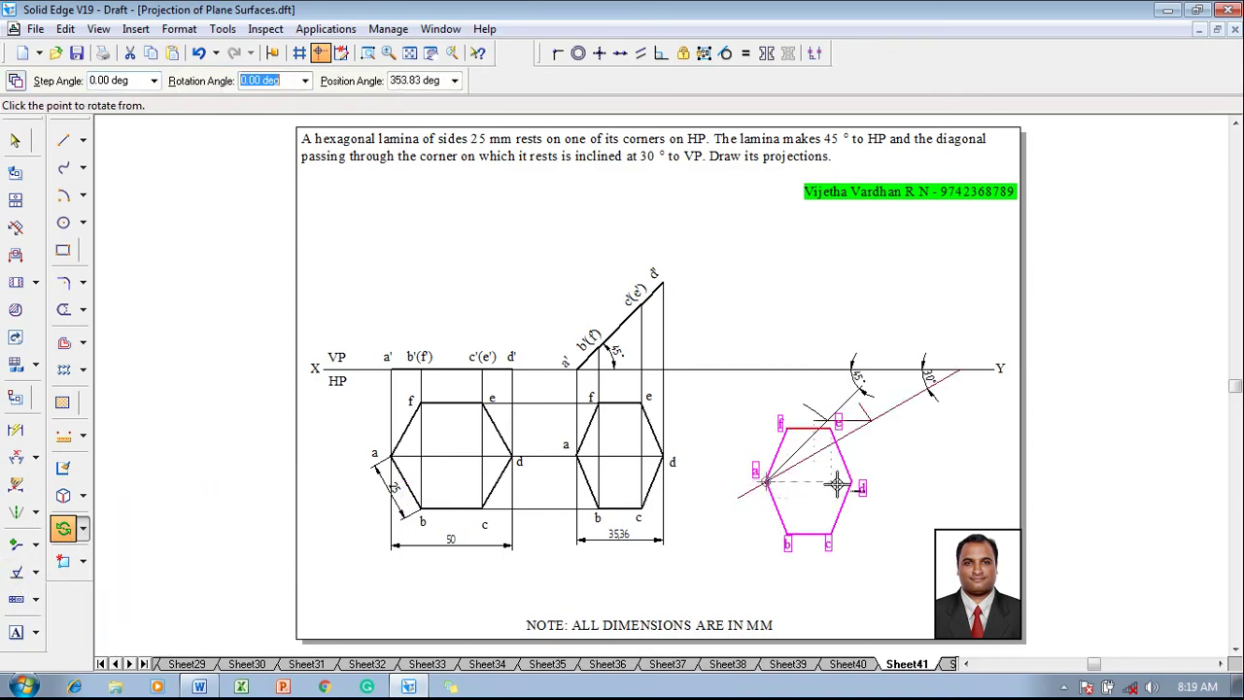
left_click(852, 481)
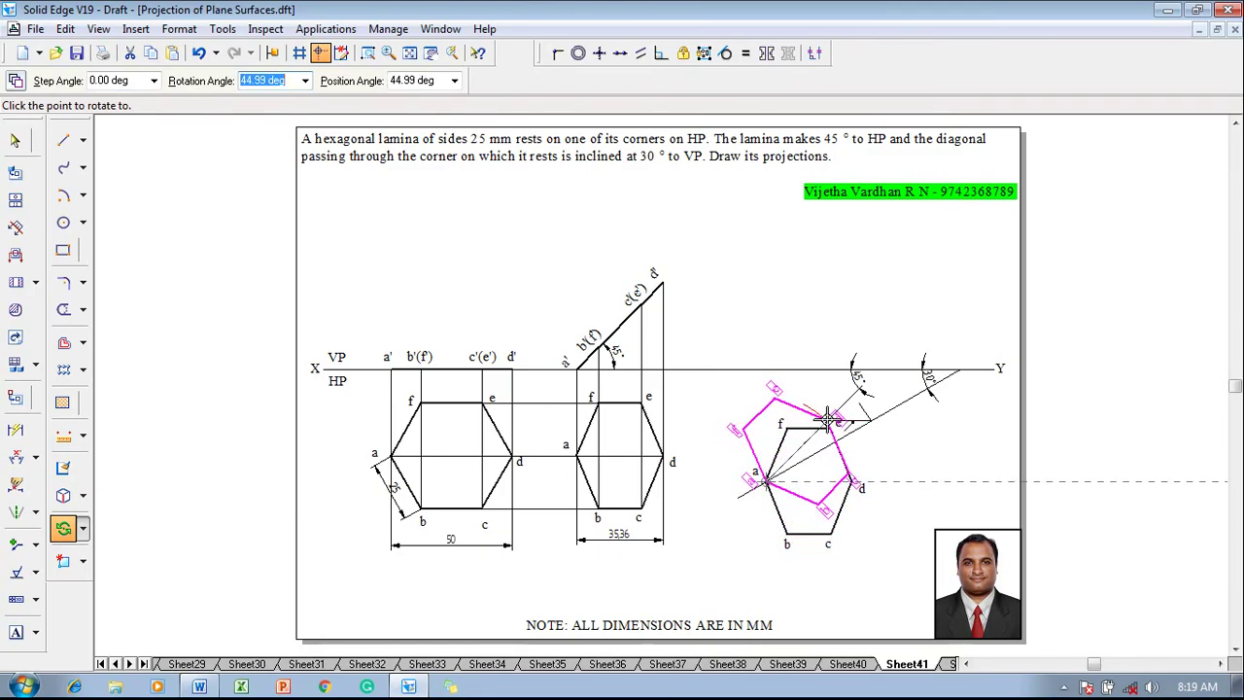
left_click(826, 420)
key("Escape")
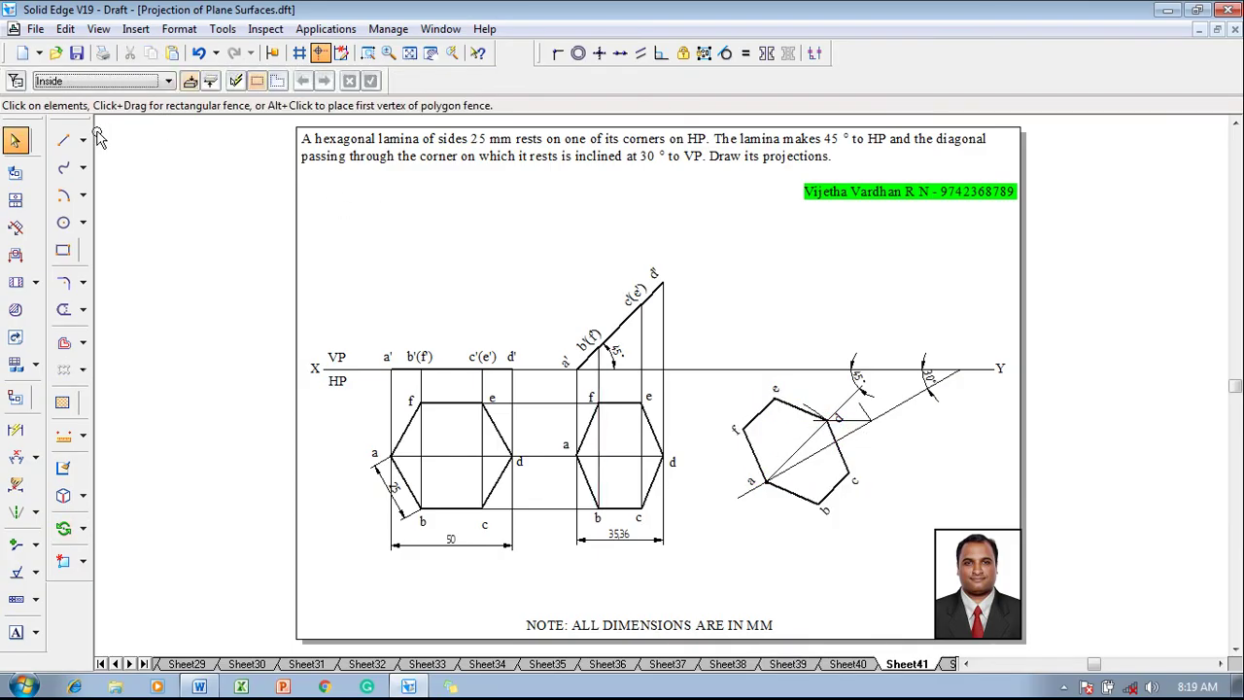
With a thin line width, draw the projector from corner c and its horizontal locus.
left_click(64, 140)
left_click(170, 81)
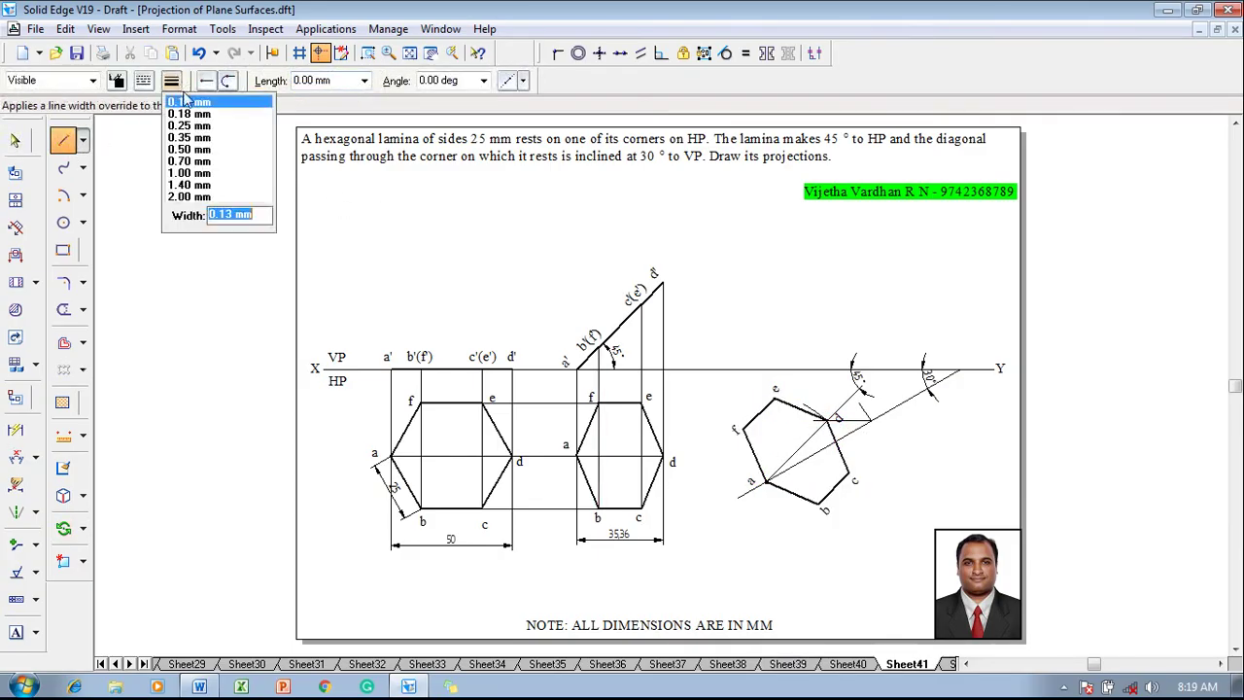
left_click(187, 103)
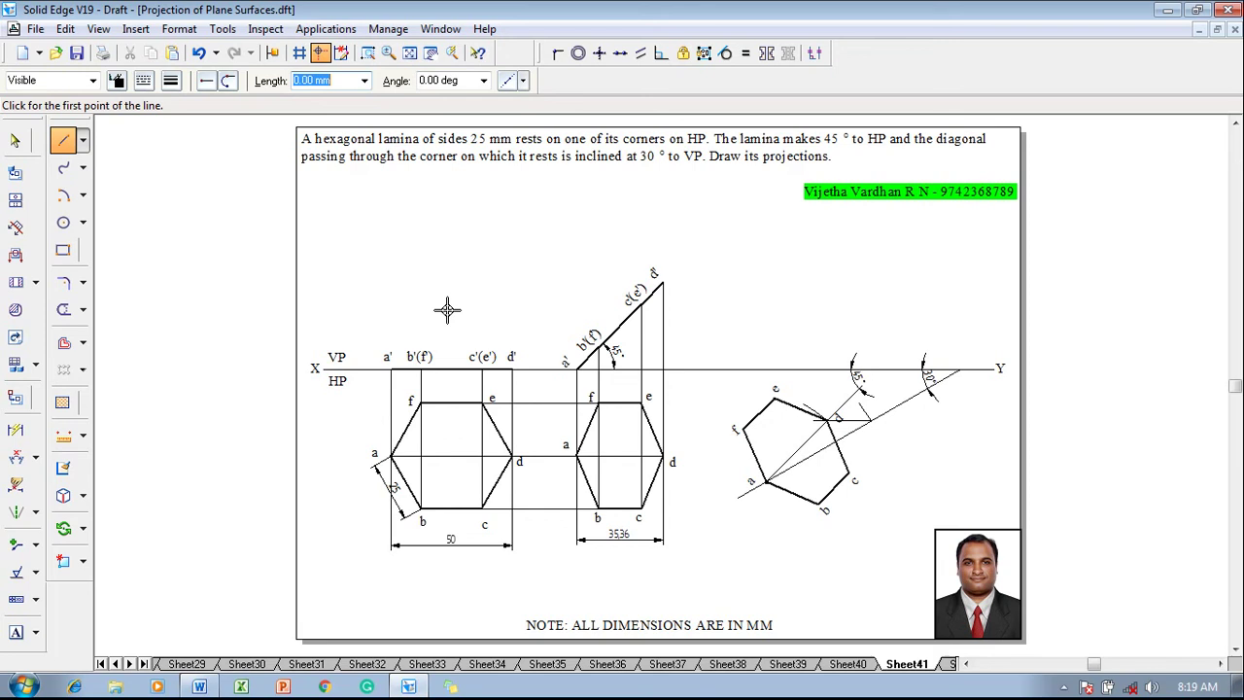
left_click(850, 473)
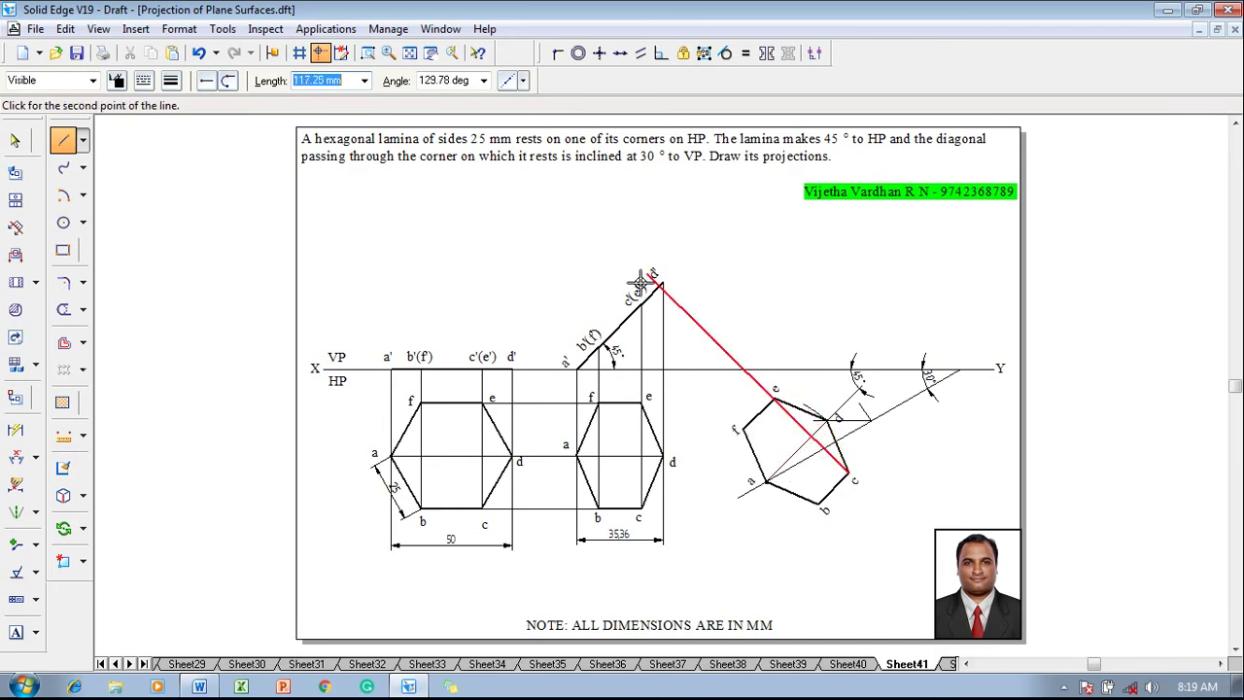
left_click(847, 304)
left_click(663, 304)
right_click(760, 255)
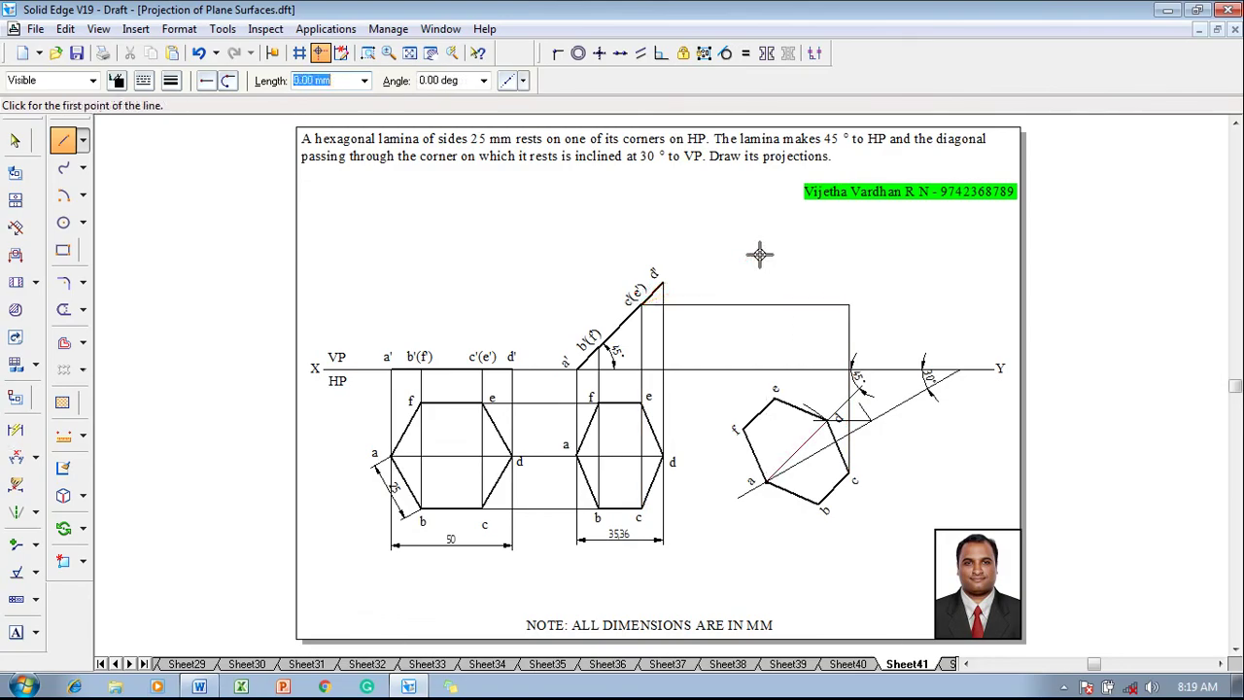
Draw vertical projectors from corners e, b, a and d, with a horizontal locus from d.
left_click(775, 389)
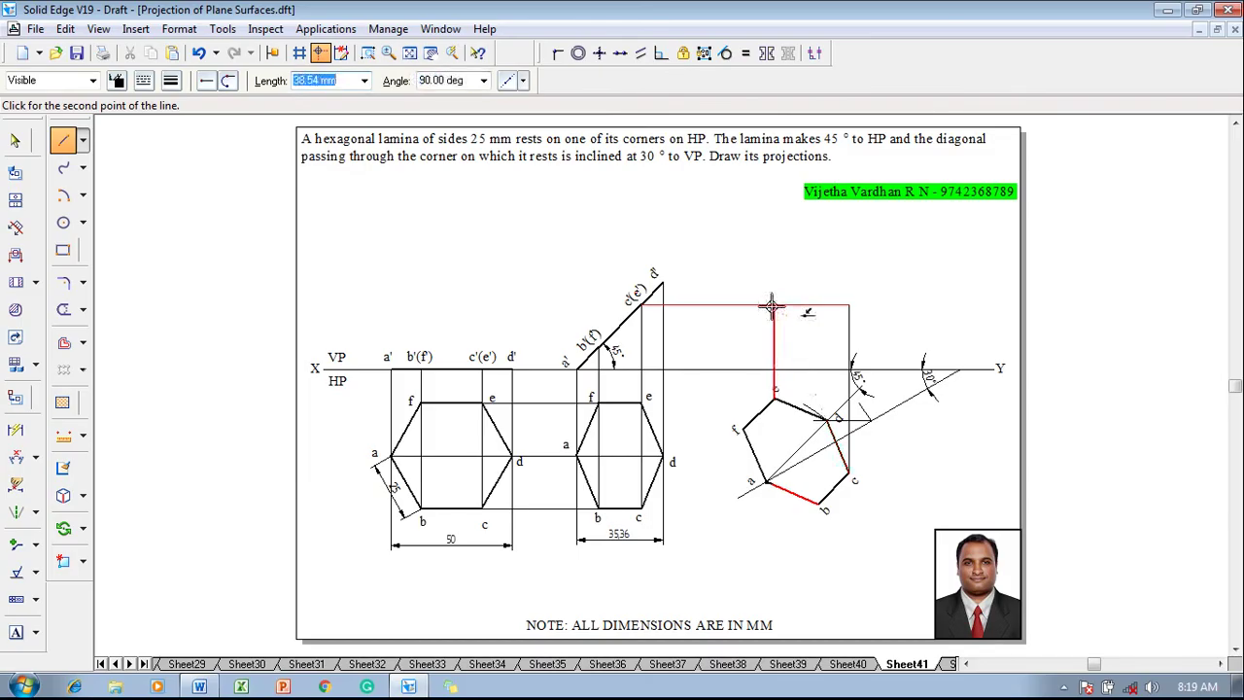
left_click(774, 304)
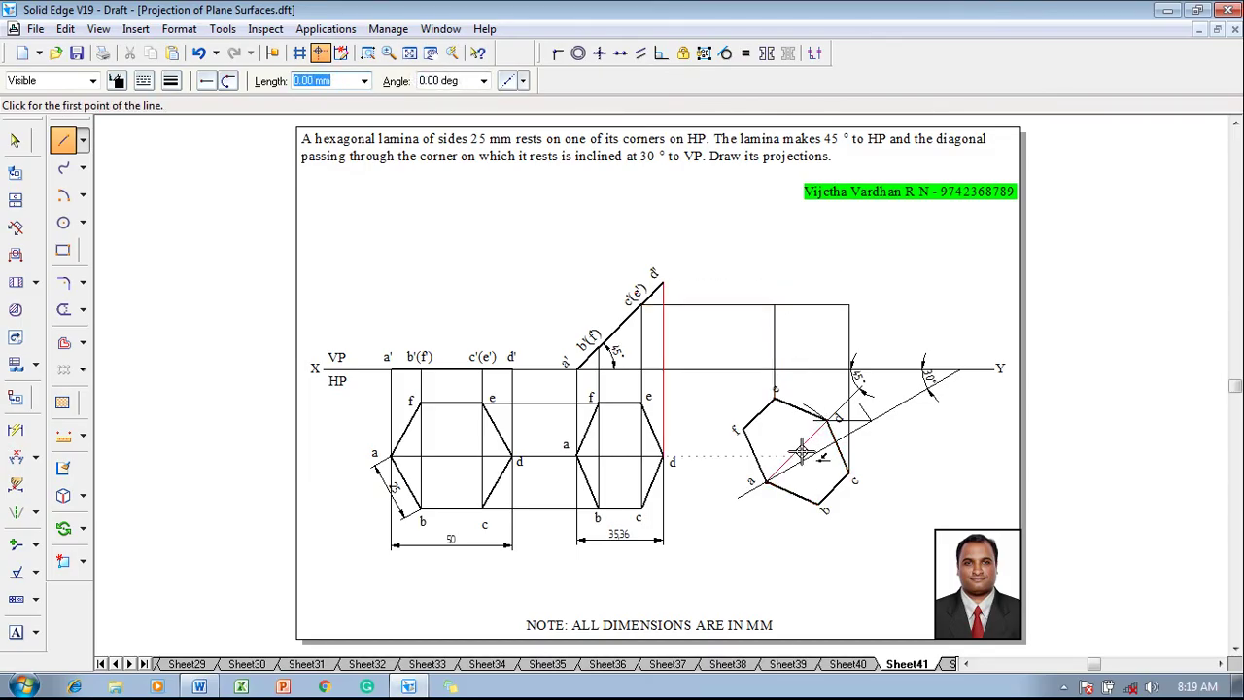
left_click(820, 502)
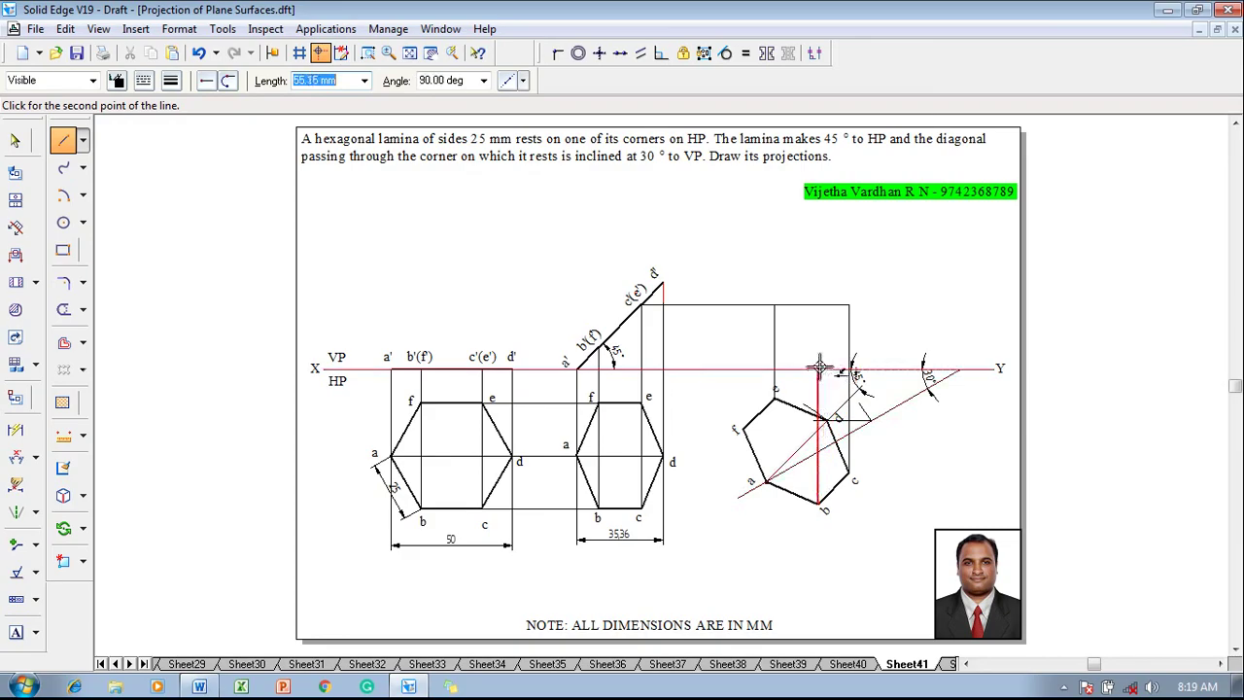
left_click(827, 326)
left_click(766, 480)
left_click(764, 370)
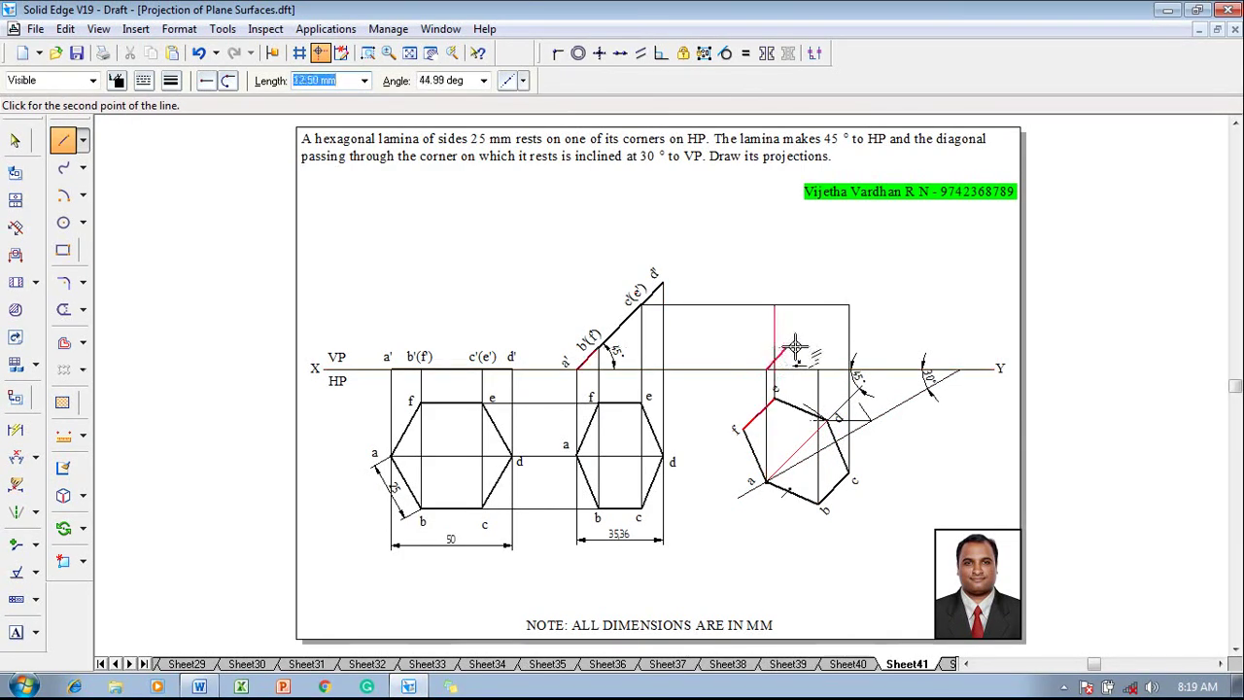
left_click(827, 420)
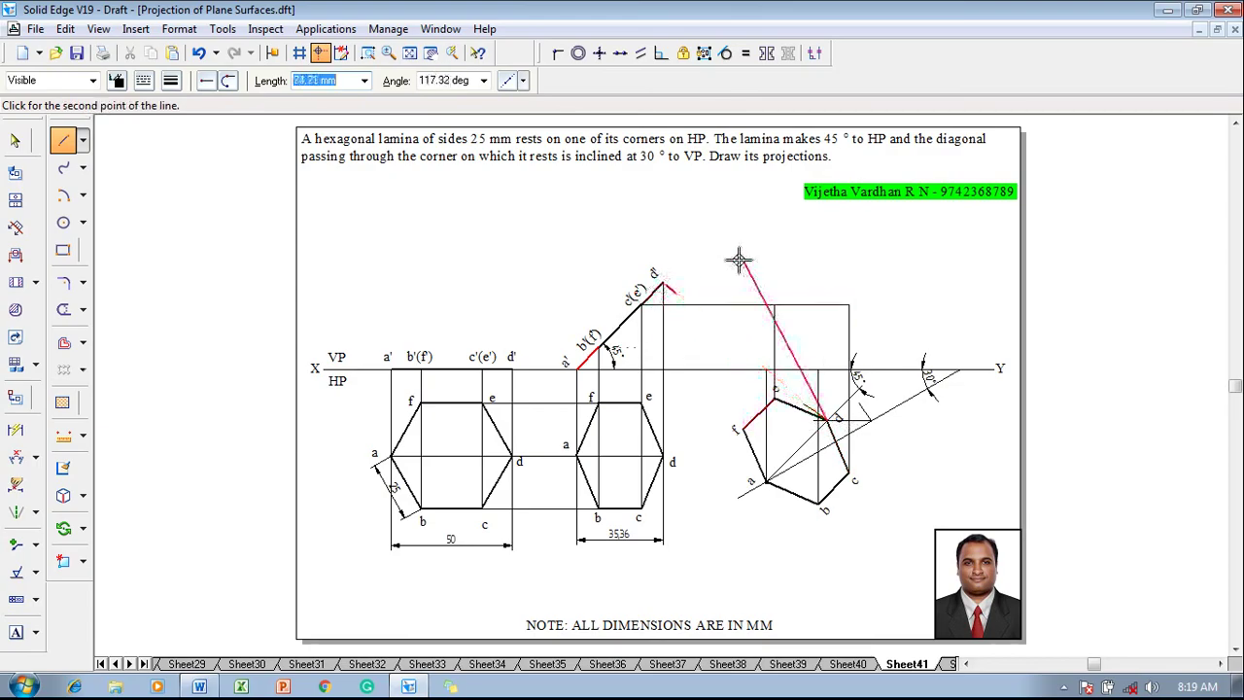
left_click(827, 284)
left_click(662, 284)
right_click(770, 229)
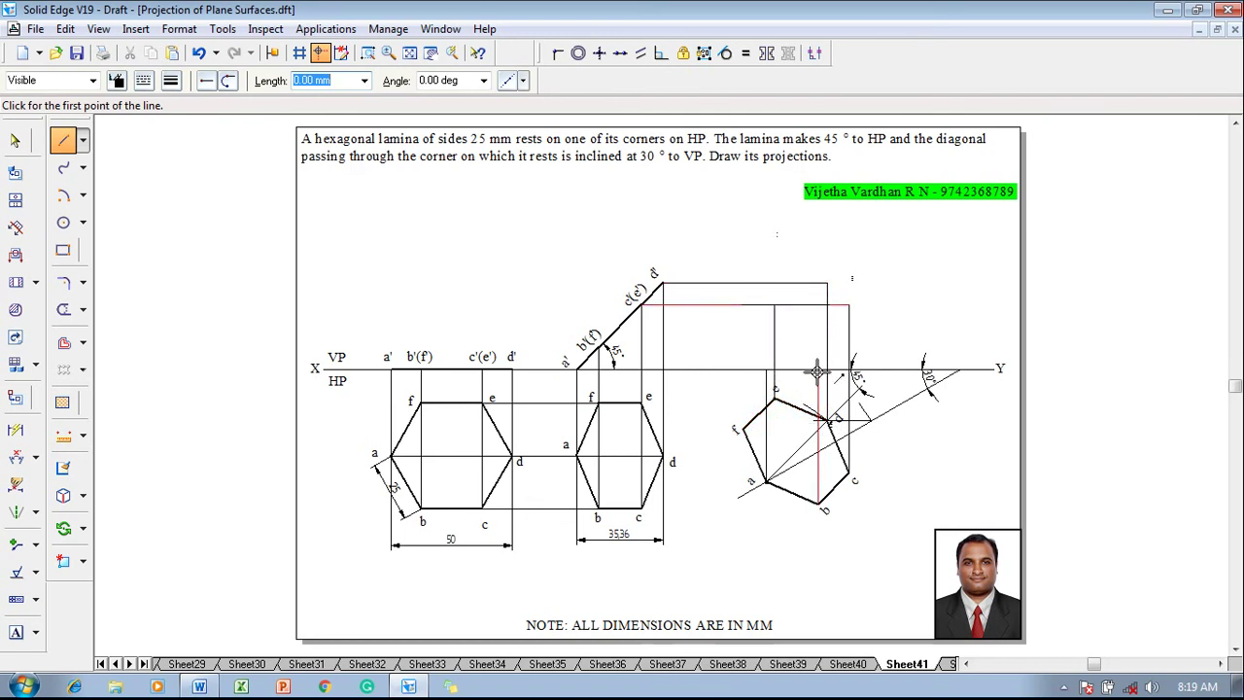
Delete the misplaced projector and redraw projectors from b and f, with b's horizontal locus.
key("Escape")
left_click(819, 401)
key("Delete")
left_click(64, 140)
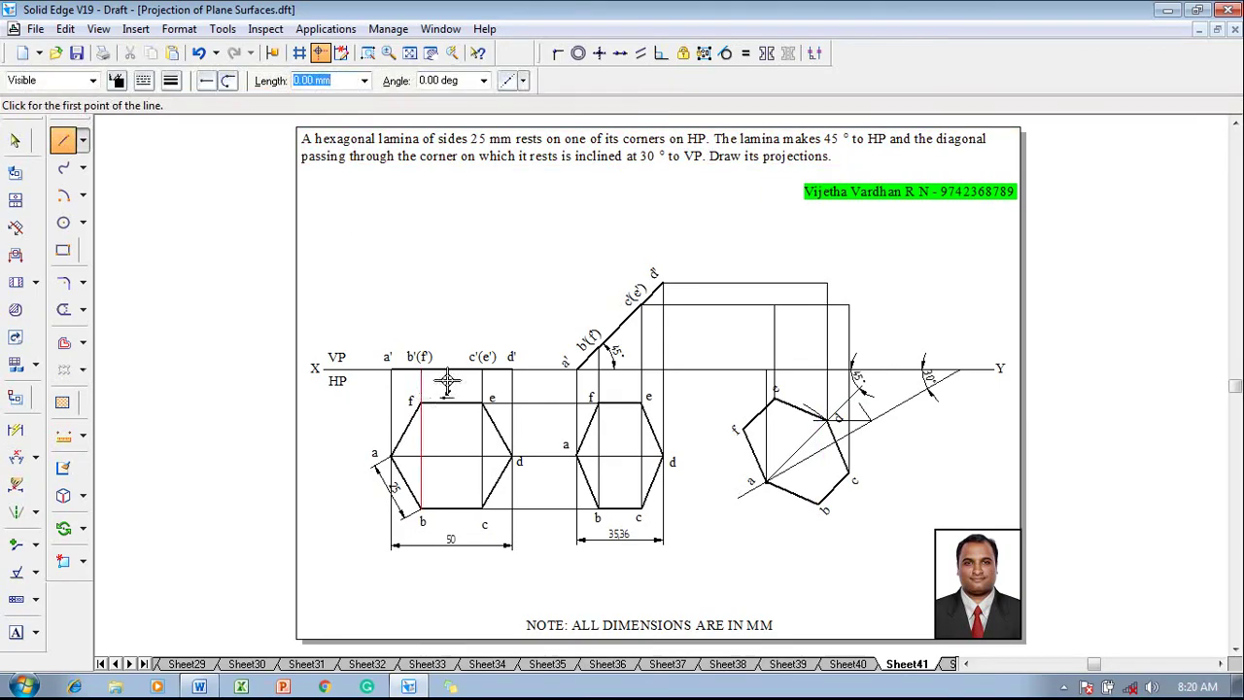
left_click(819, 504)
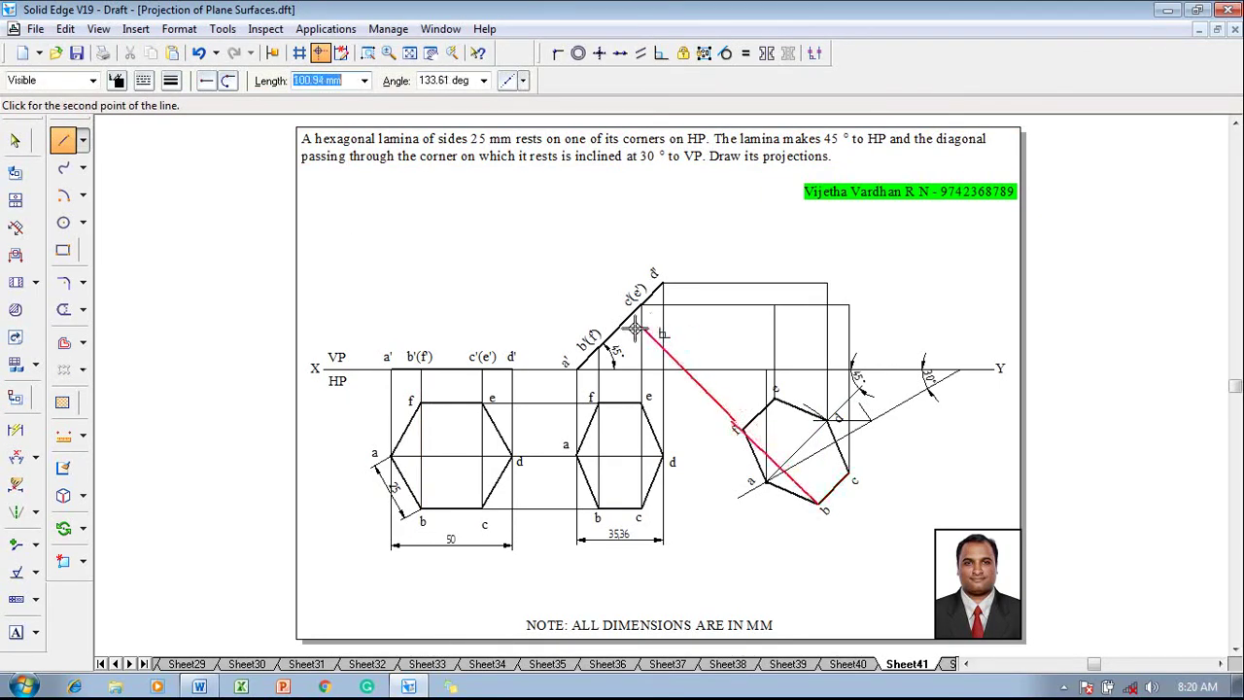
left_click(819, 347)
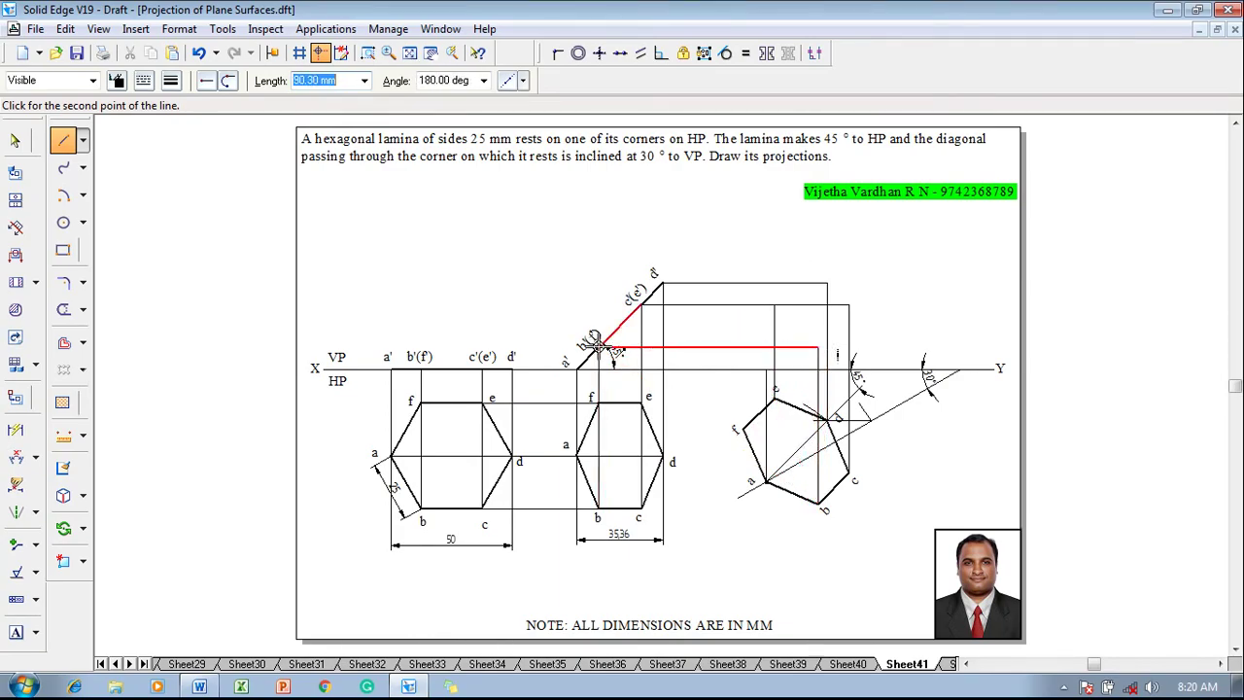
left_click(610, 347)
key("Escape")
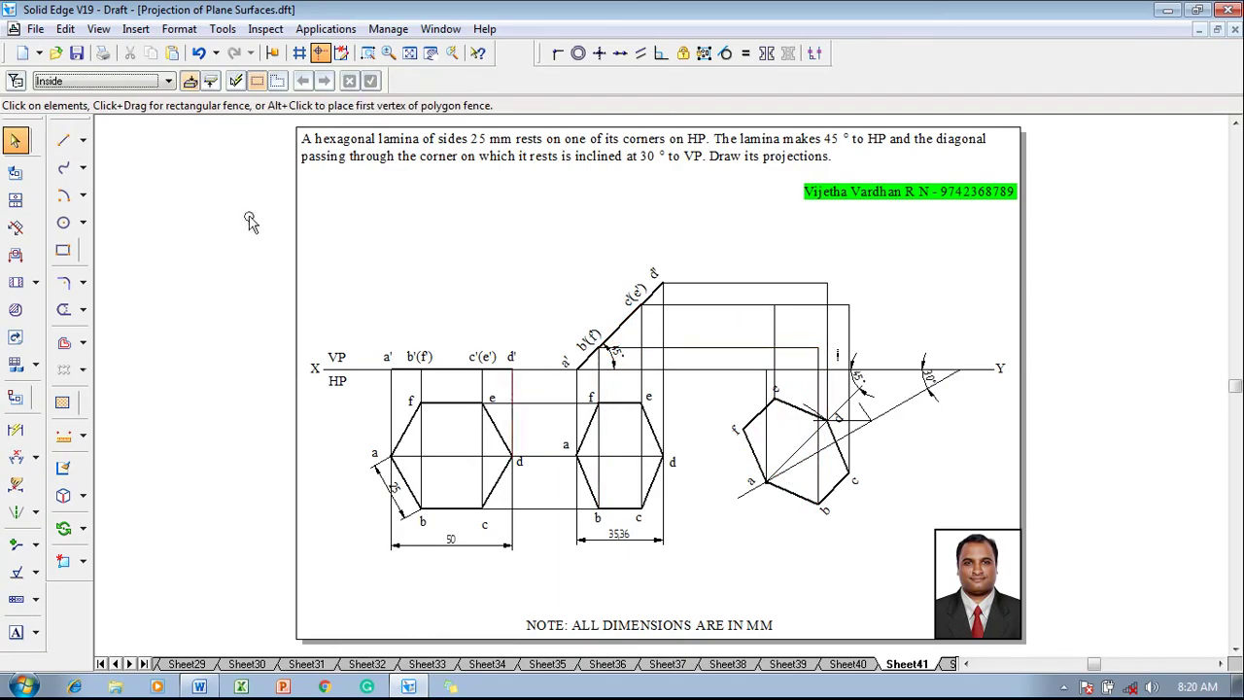
left_click(63, 140)
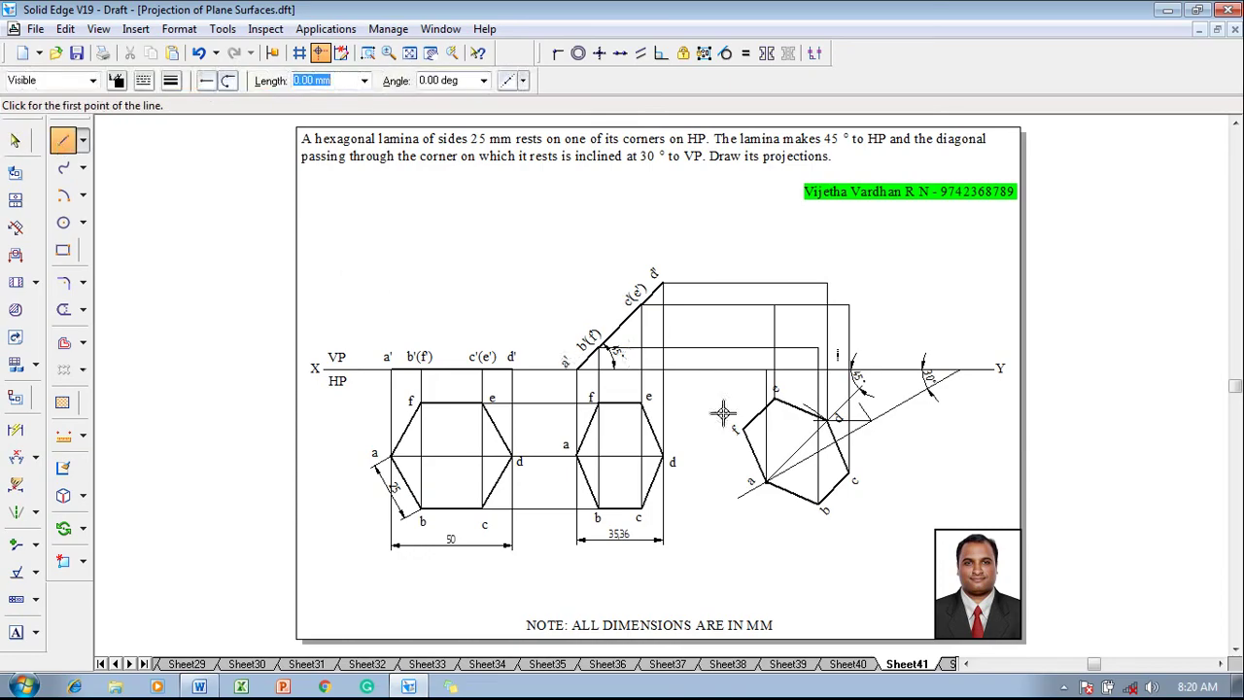
left_click(767, 480)
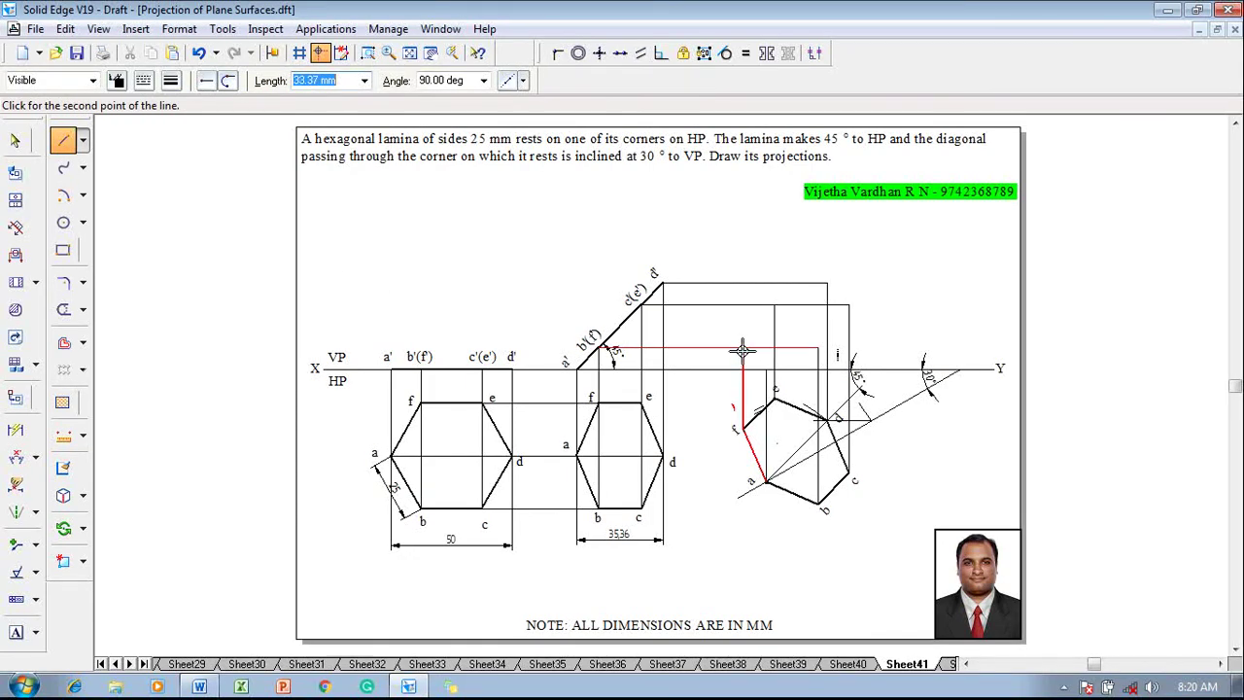
left_click(743, 347)
key("Escape")
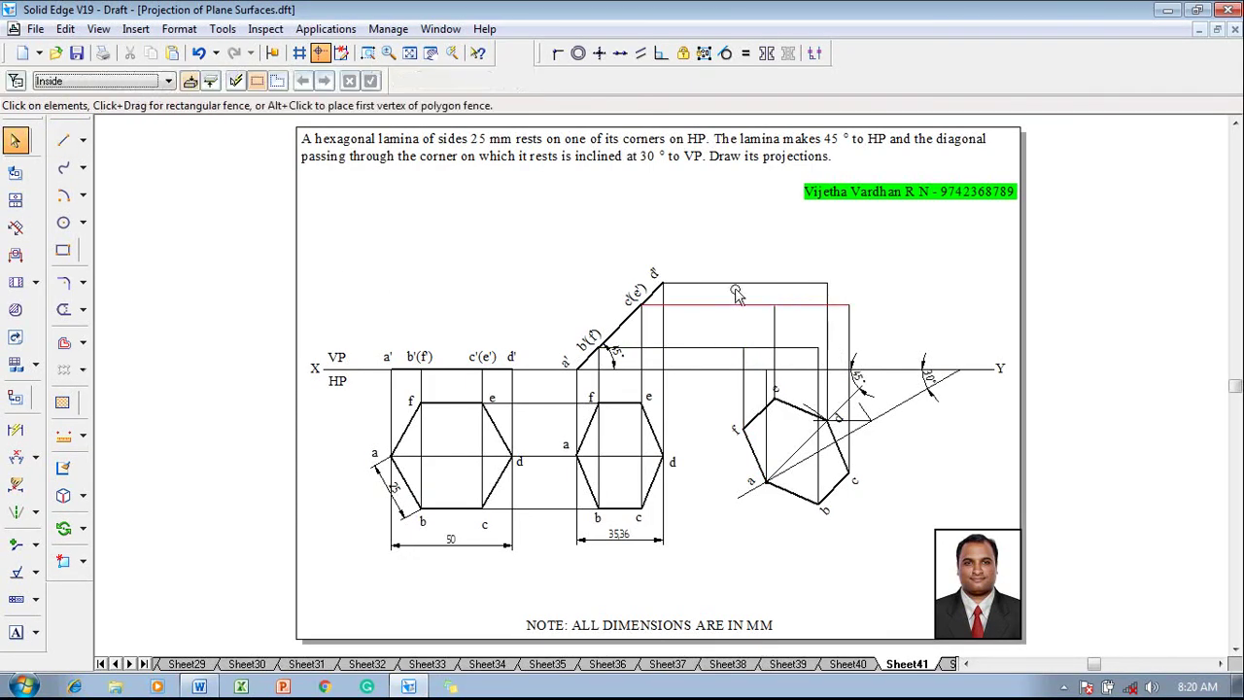
Type the front-view labels a' to f', including c', at the projector intersections above XY.
left_click(16, 632)
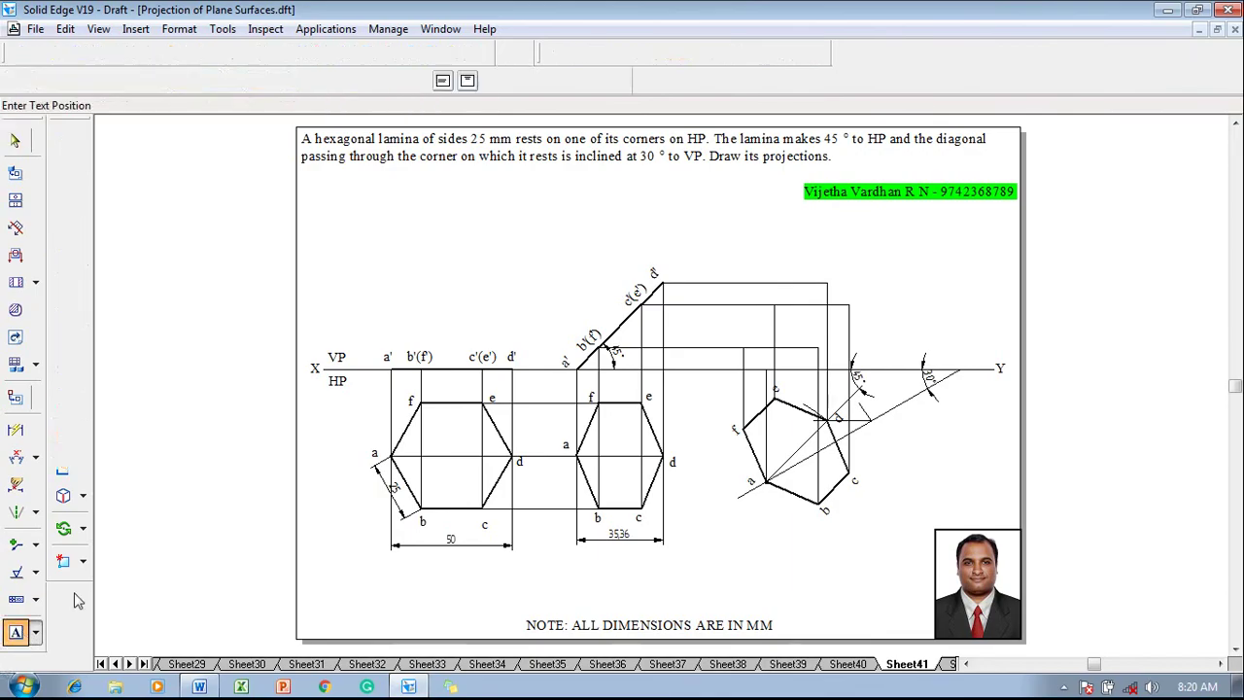
left_click(764, 349)
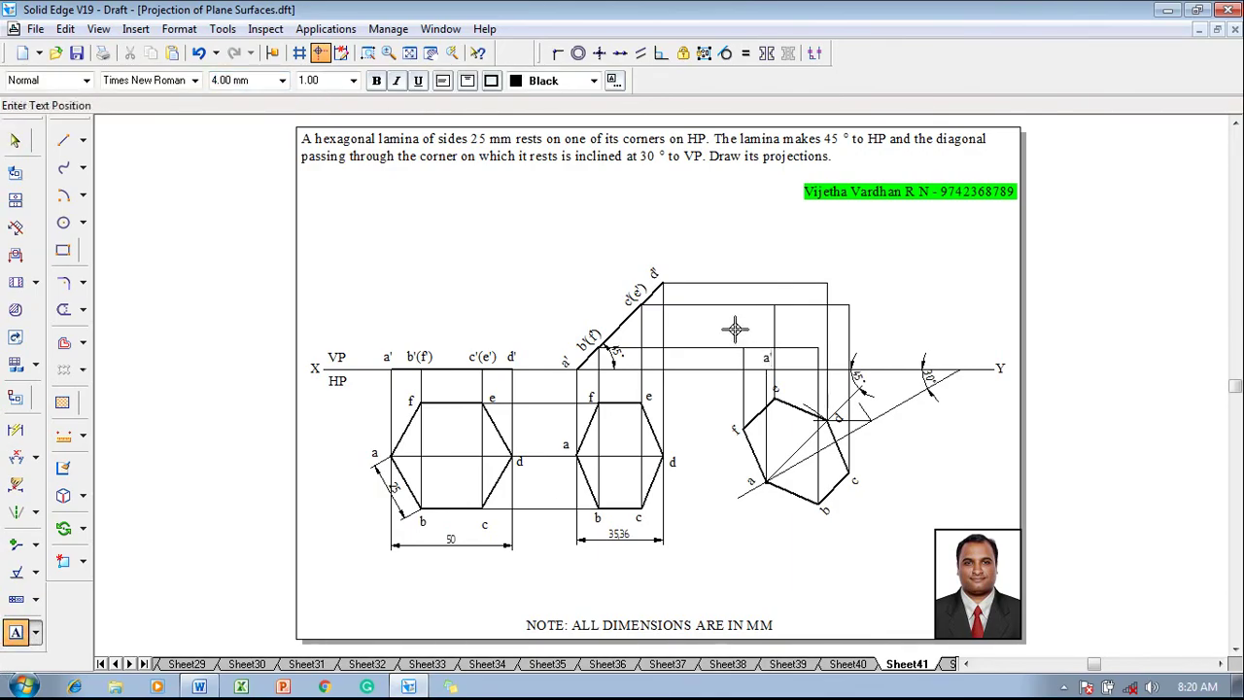
type("f")
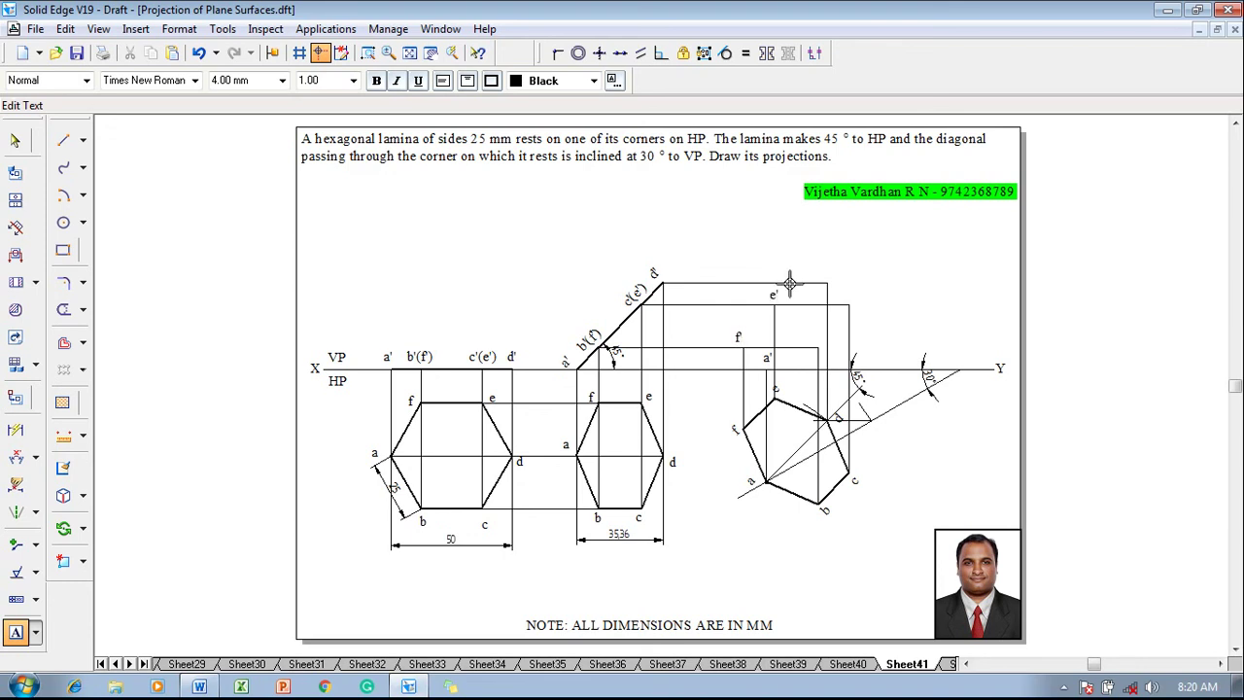
type("e'")
type("d'")
left_click(852, 292)
type("c'")
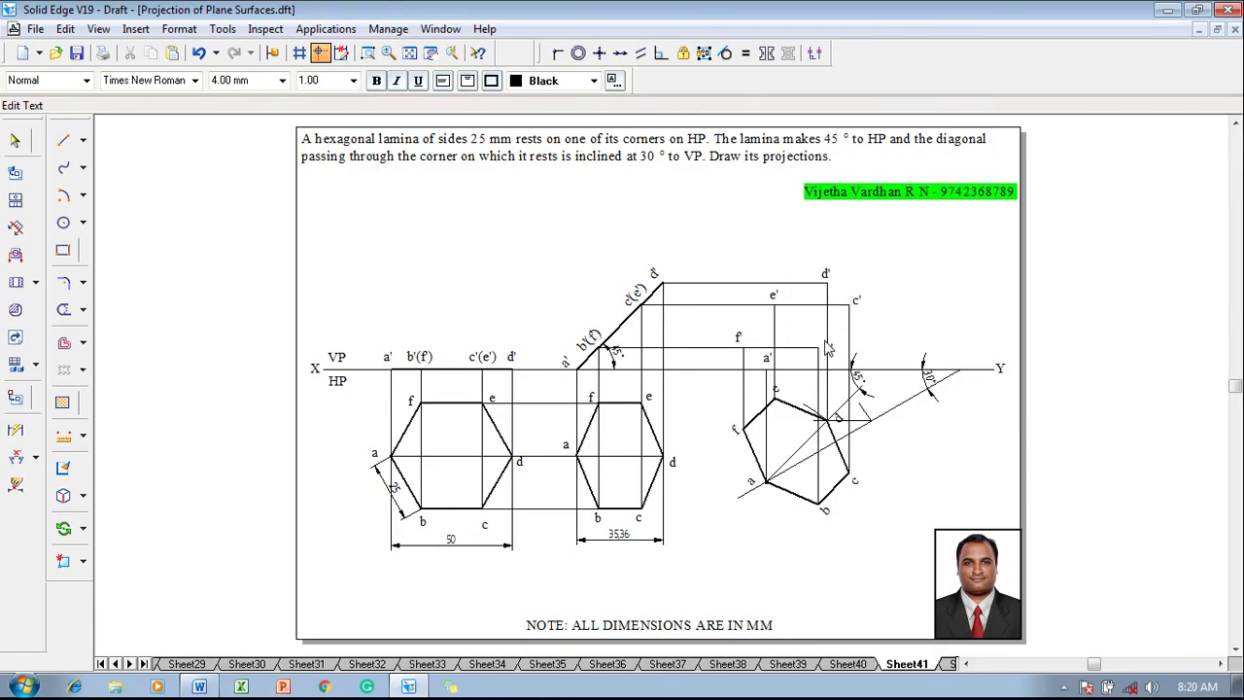
key("Escape")
left_click(61, 142)
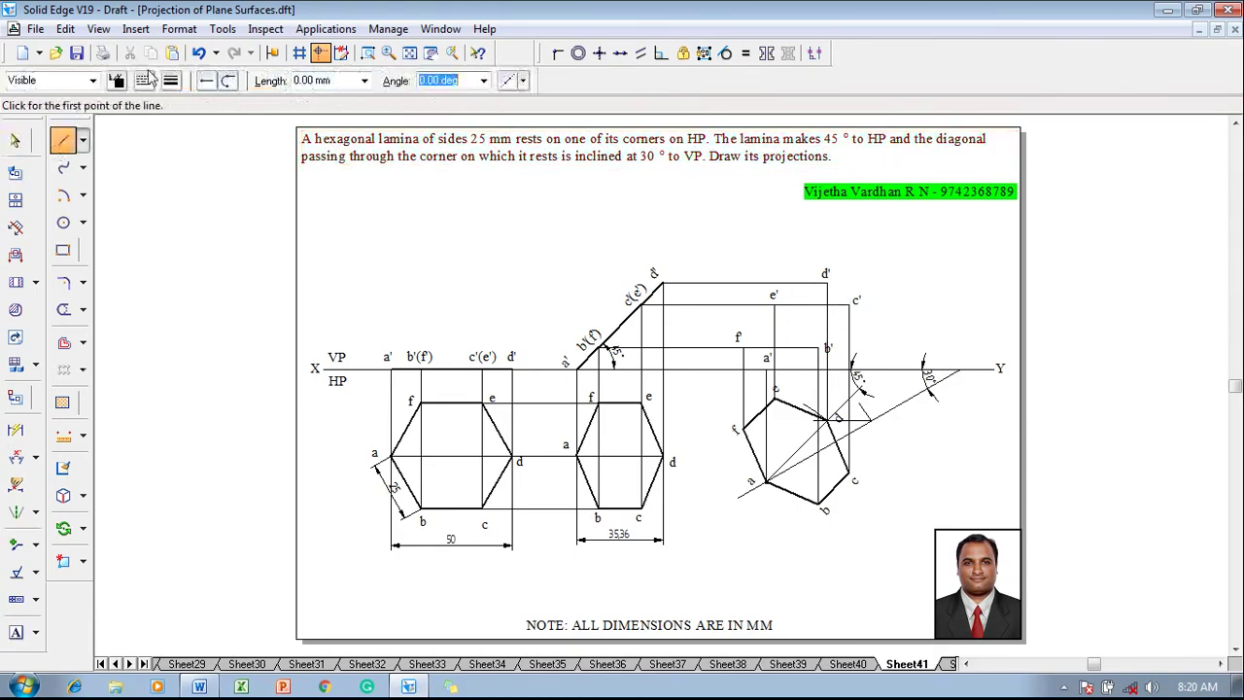
At 0.70 mm line width, join a', b', c', d', e', f' and back to a'.
left_click(171, 80)
left_click(184, 160)
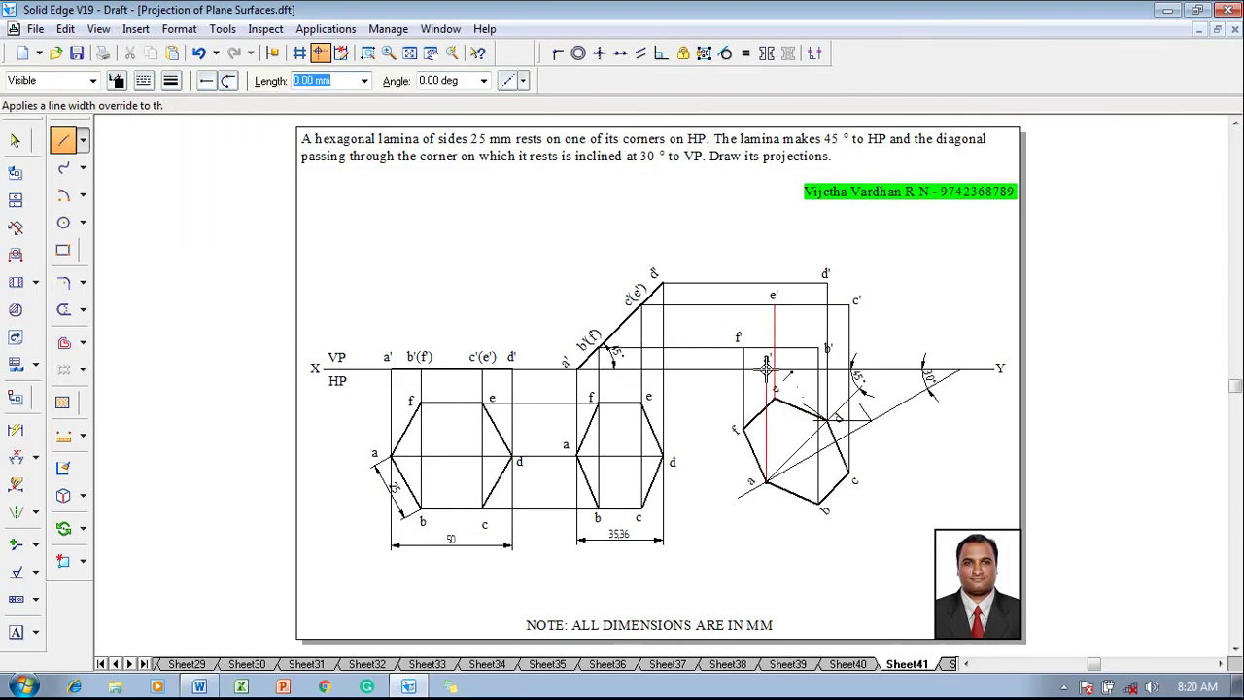
left_click(766, 367)
left_click(822, 347)
left_click(848, 303)
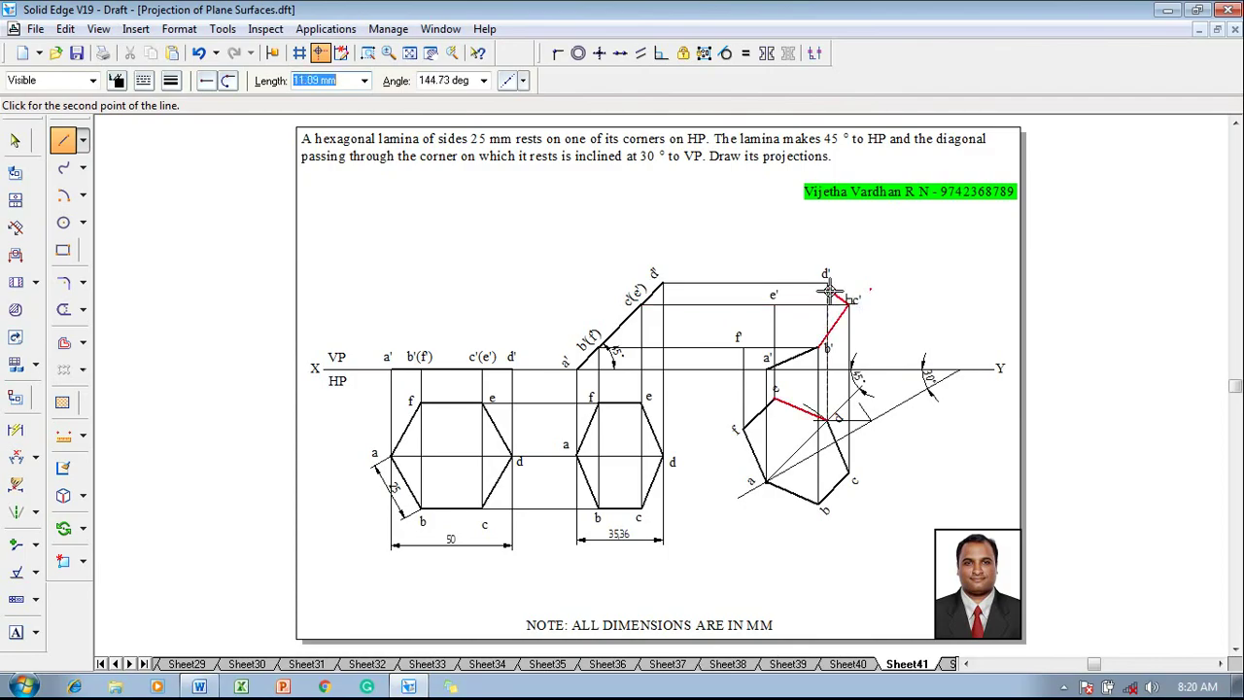
left_click(826, 283)
left_click(773, 306)
left_click(743, 347)
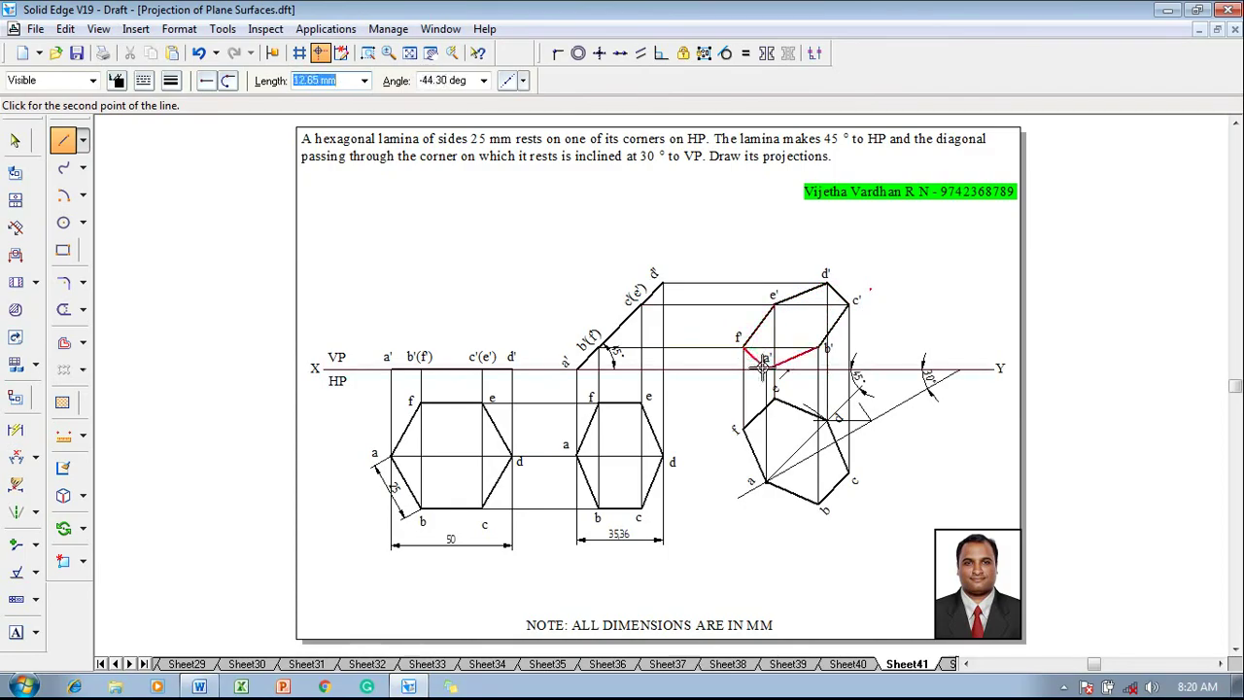
left_click(767, 357)
key("Escape")
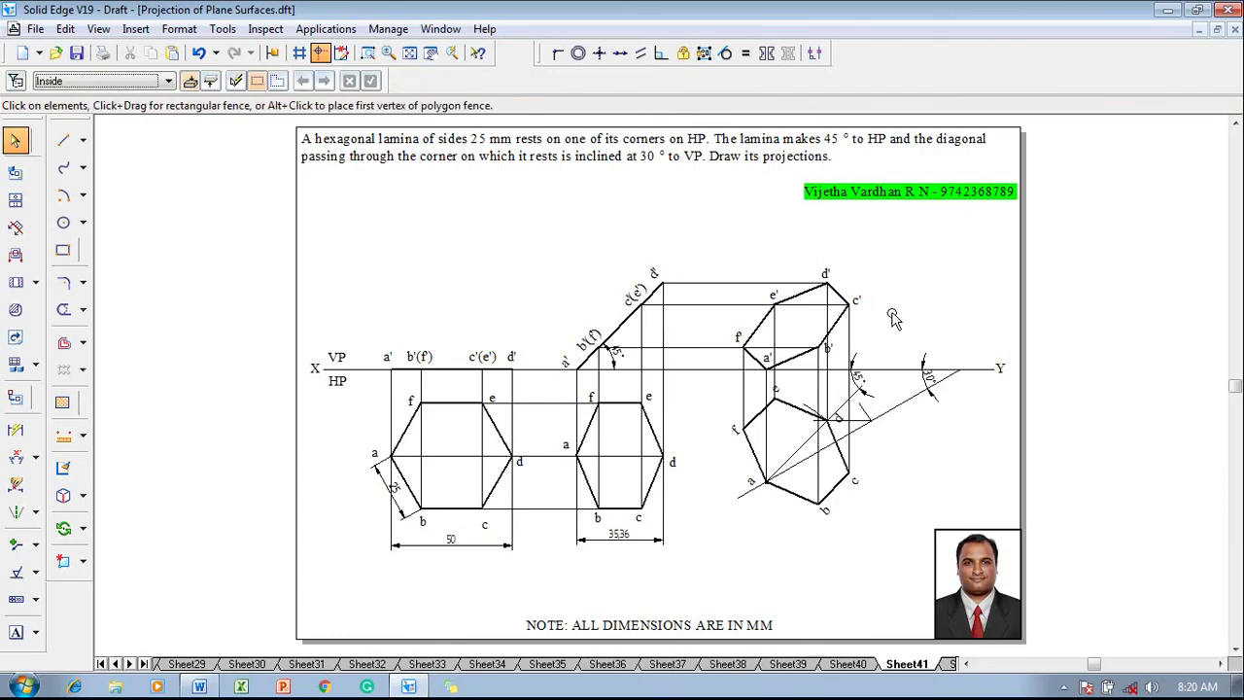